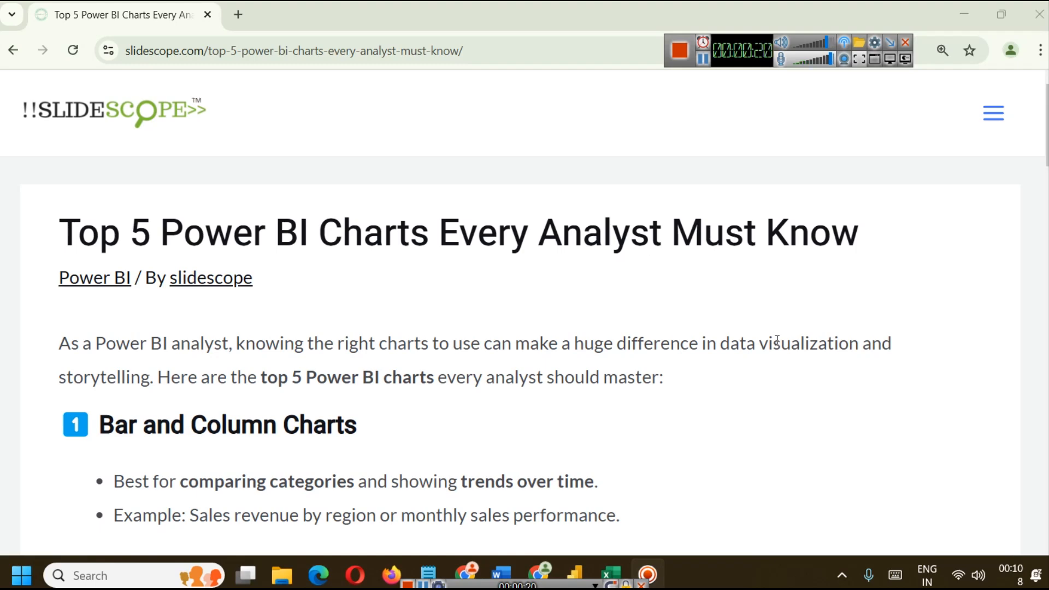
Step: Switch from the chart article to the Superstore Analysis report in Power BI Desktop and show the Orders table's data and field list
{"action": "scroll", "coordinate": [753, 334], "scroll_direction": "down", "scroll_amount": 1}
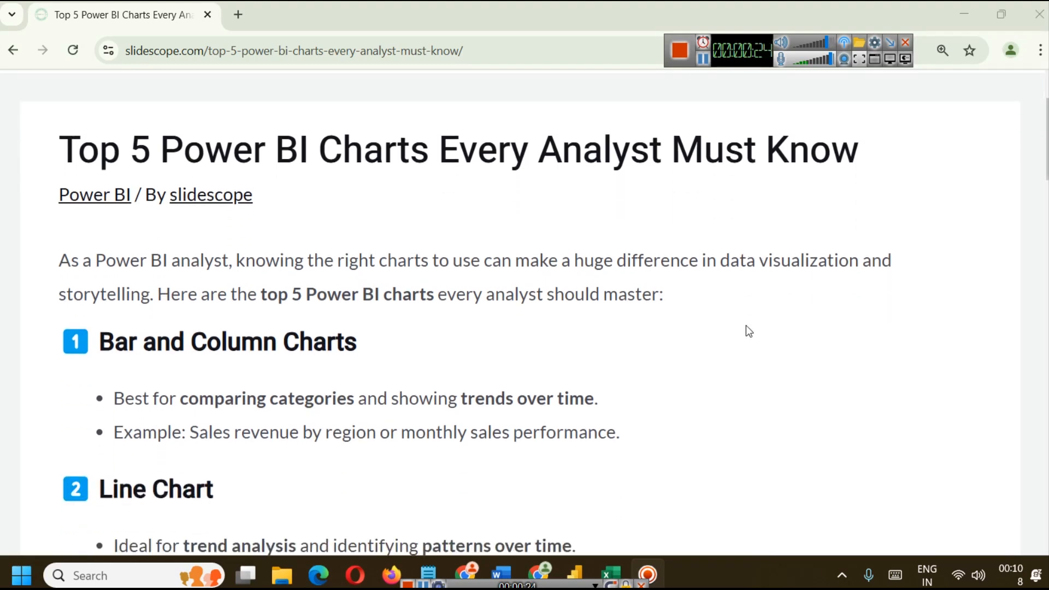
{"action": "scroll", "coordinate": [778, 334], "scroll_direction": "down", "scroll_amount": 1}
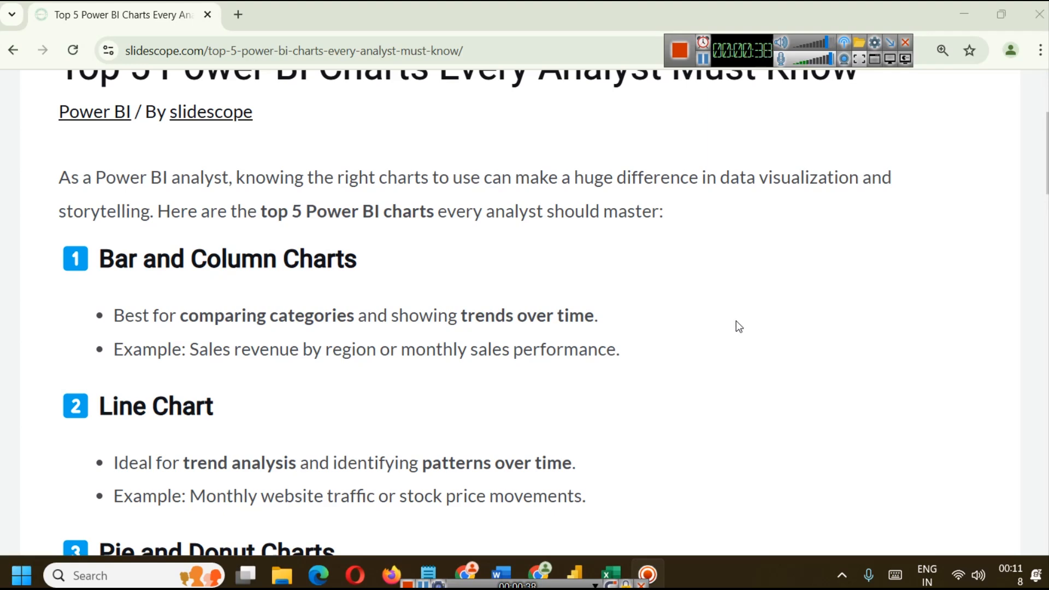
{"action": "left_click", "coordinate": [577, 567]}
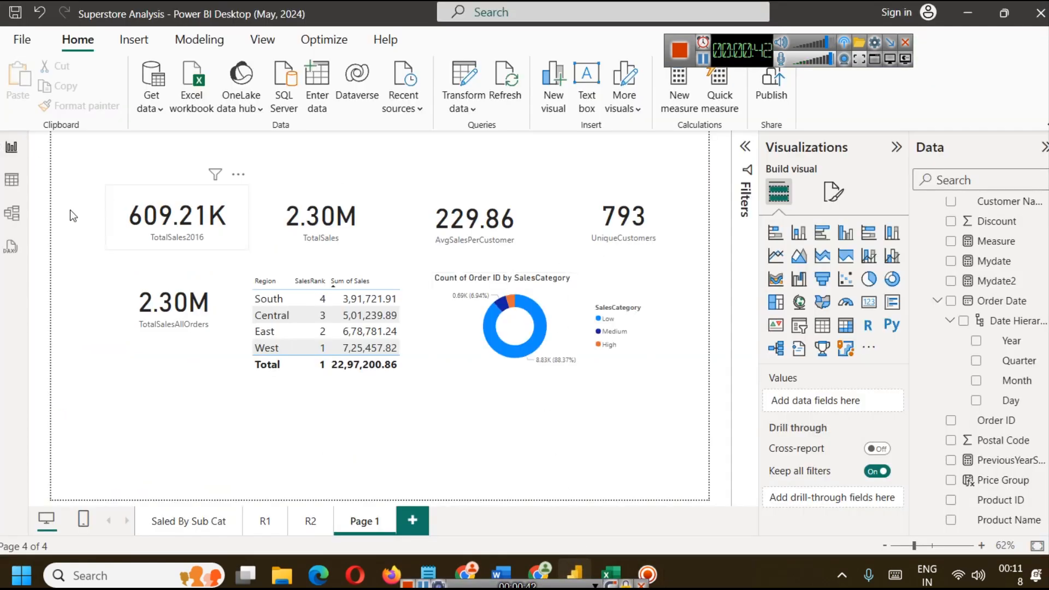
{"action": "left_click", "coordinate": [10, 185]}
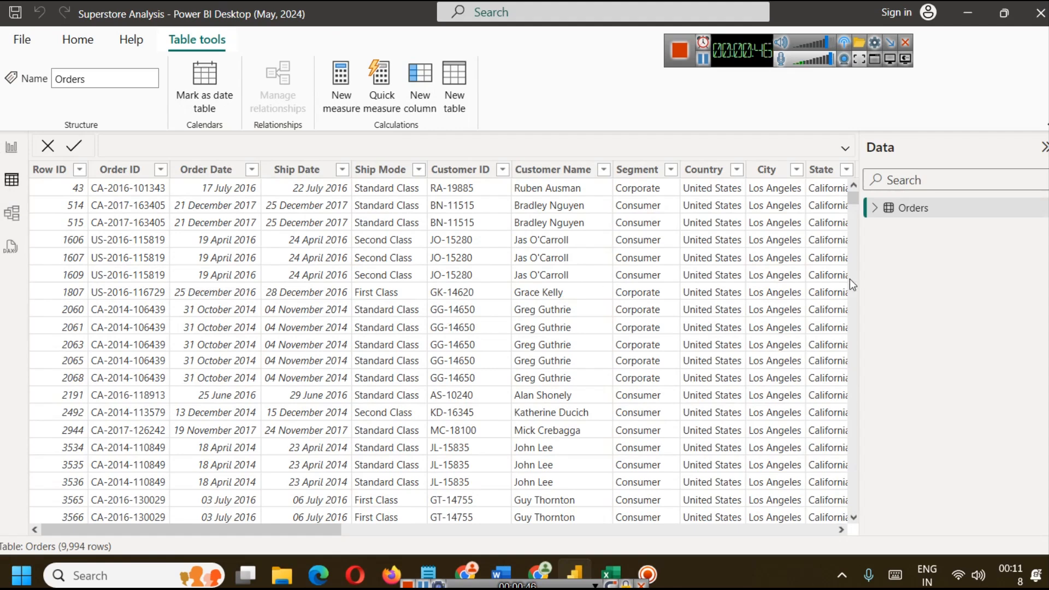
{"action": "left_click", "coordinate": [875, 208]}
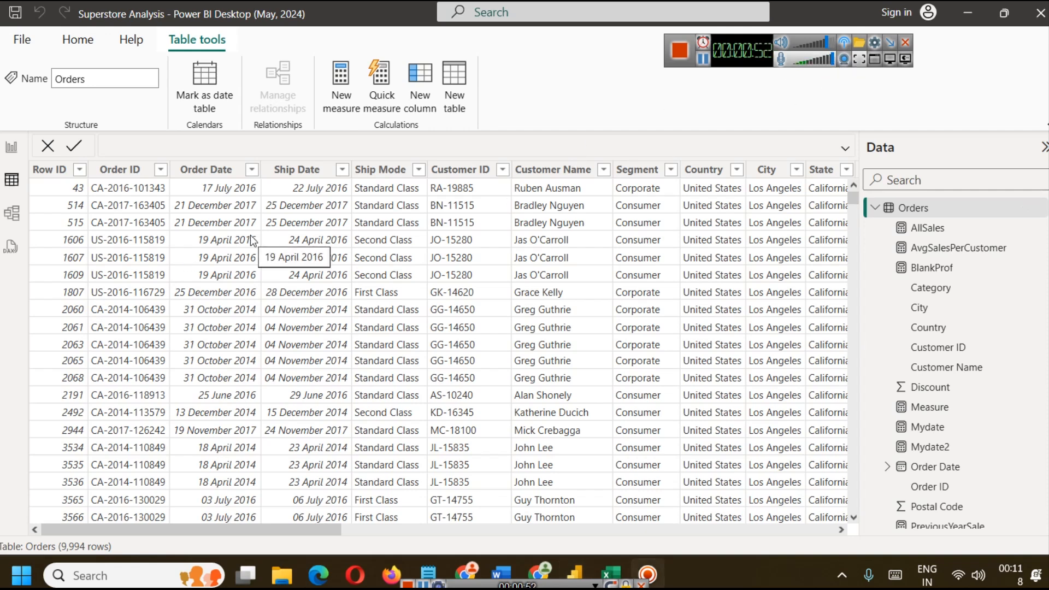
Step: Examine the repeated entries in the Order ID column of the Orders table
{"action": "left_click", "coordinate": [144, 193]}
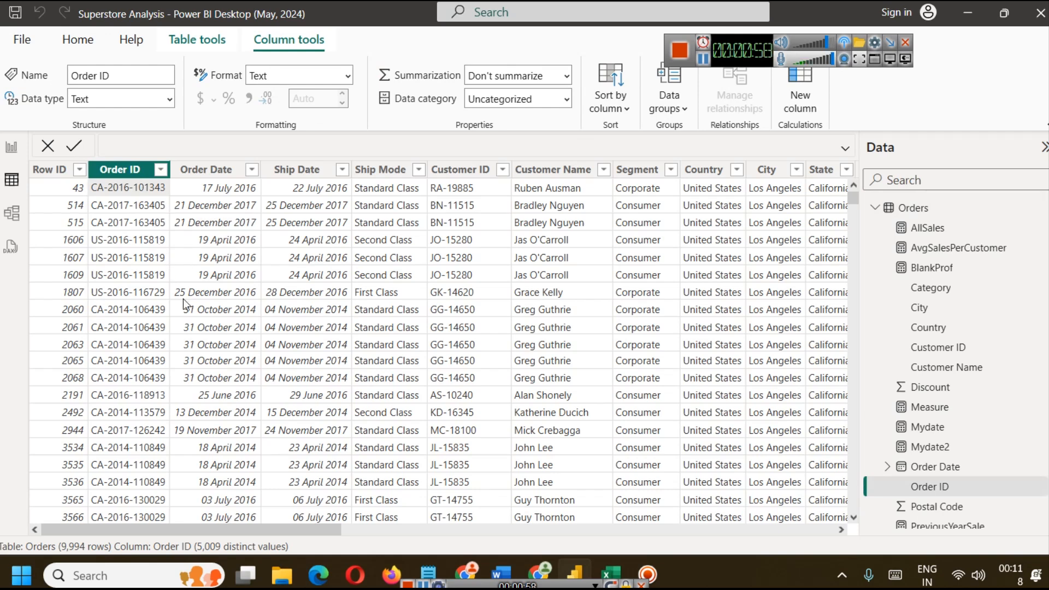
{"action": "left_click", "coordinate": [140, 242]}
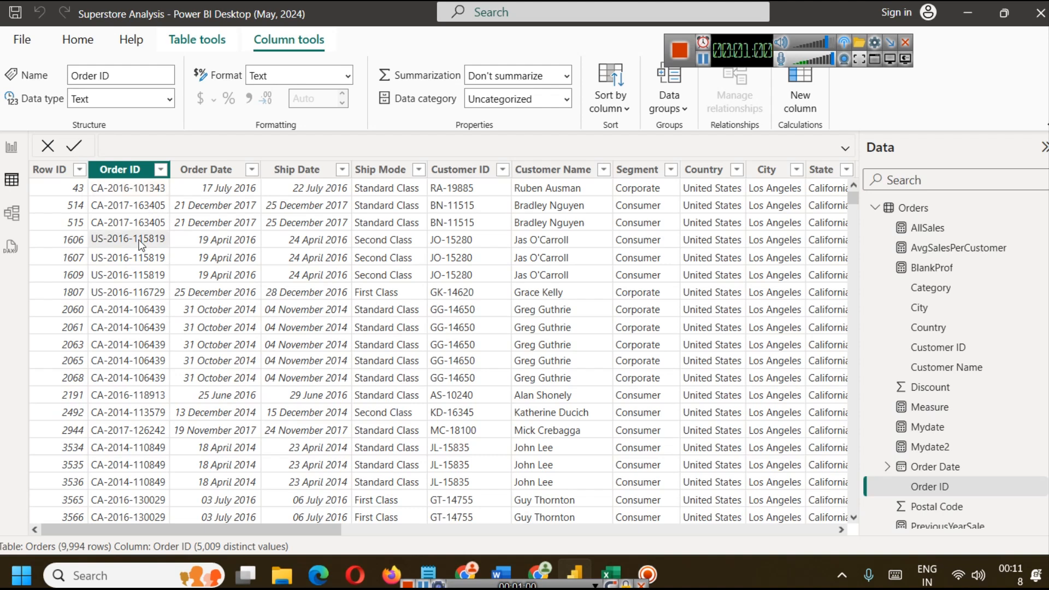
{"action": "key", "text": "Down"}
{"action": "key", "text": "Down"}
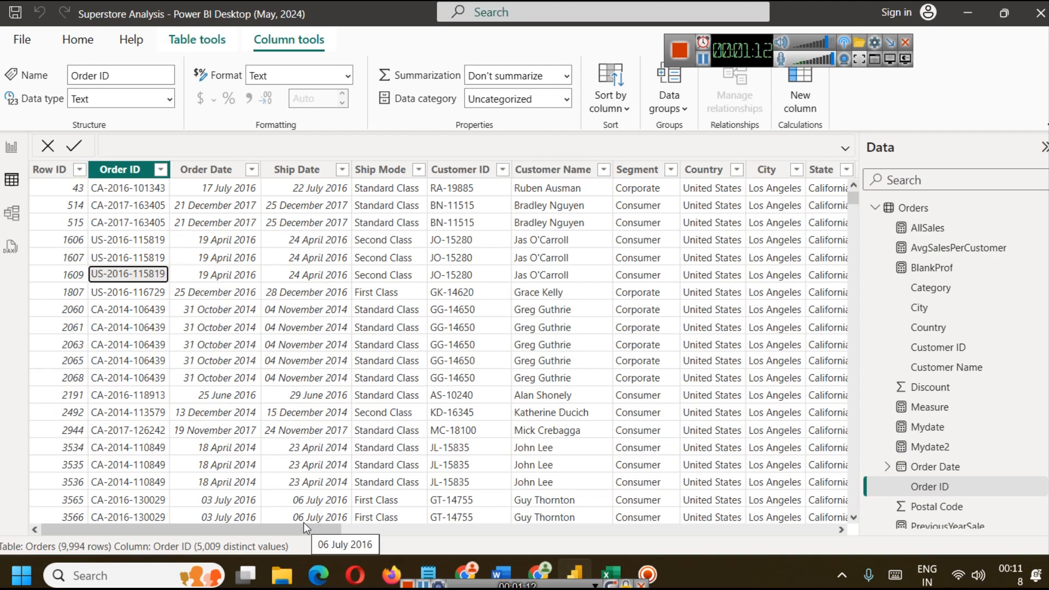
Step: Look through the Orders table's columns across to Product Name, and inspect the Segment, City and State columns
{"action": "left_click_drag", "start_coordinate": [285, 534], "coordinate": [335, 535]}
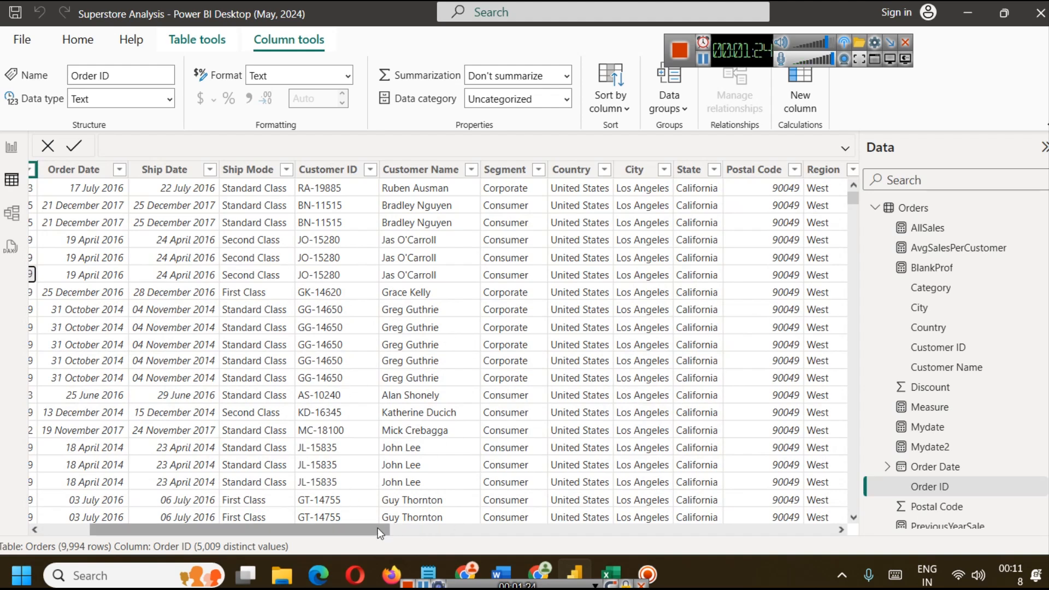
{"action": "left_click_drag", "start_coordinate": [378, 528], "coordinate": [482, 527]}
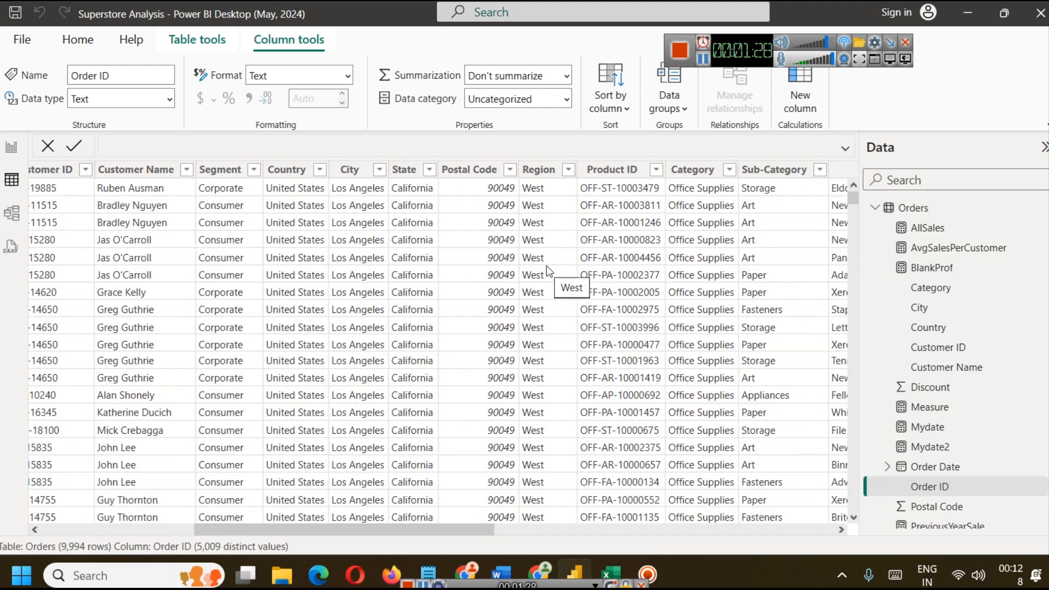
{"action": "left_click", "coordinate": [541, 530]}
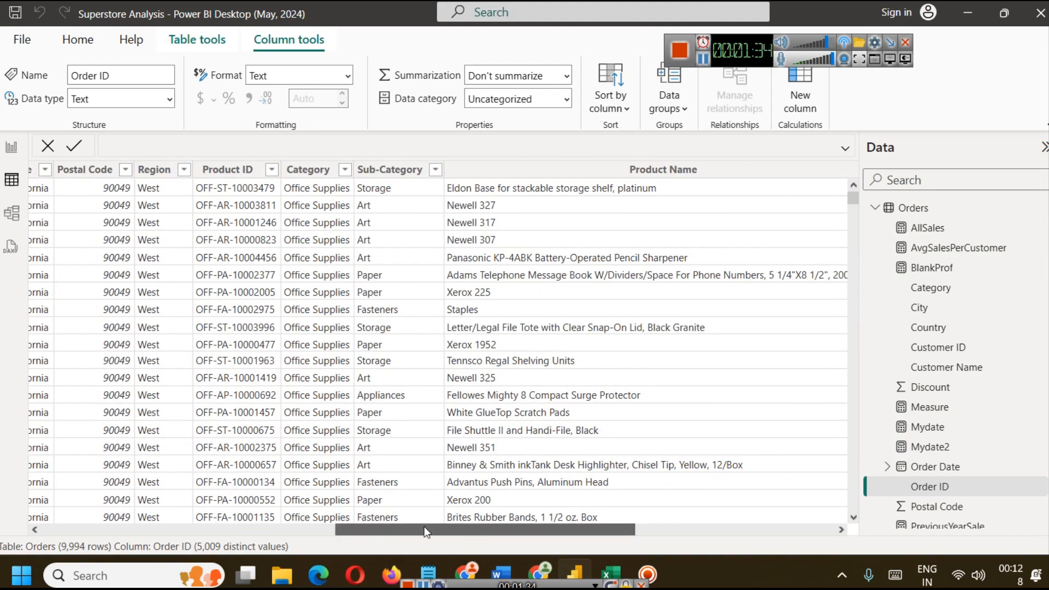
{"action": "left_click_drag", "start_coordinate": [426, 530], "coordinate": [131, 529]}
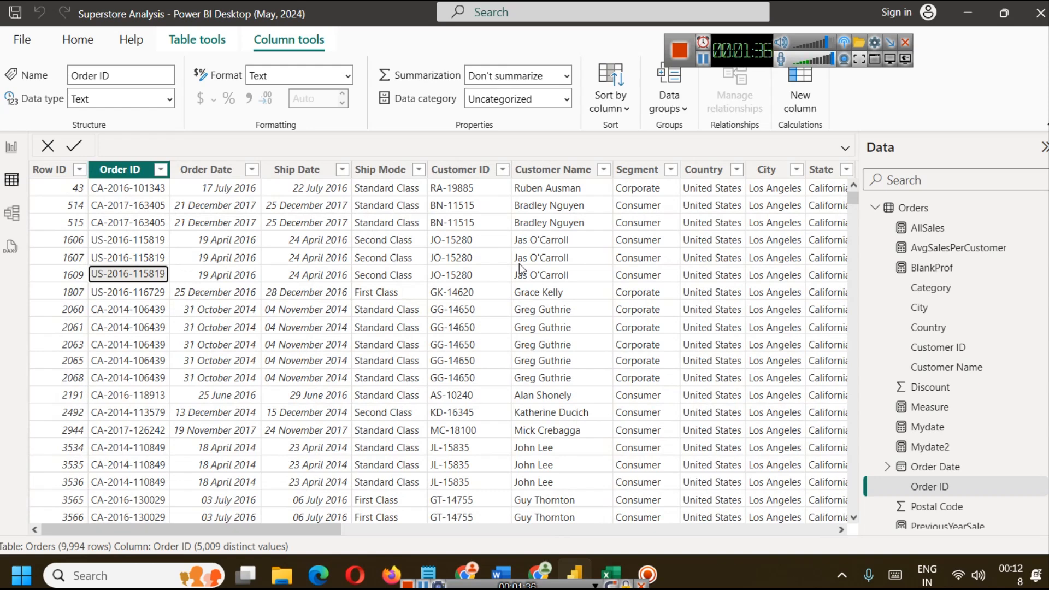
{"action": "left_click", "coordinate": [637, 171]}
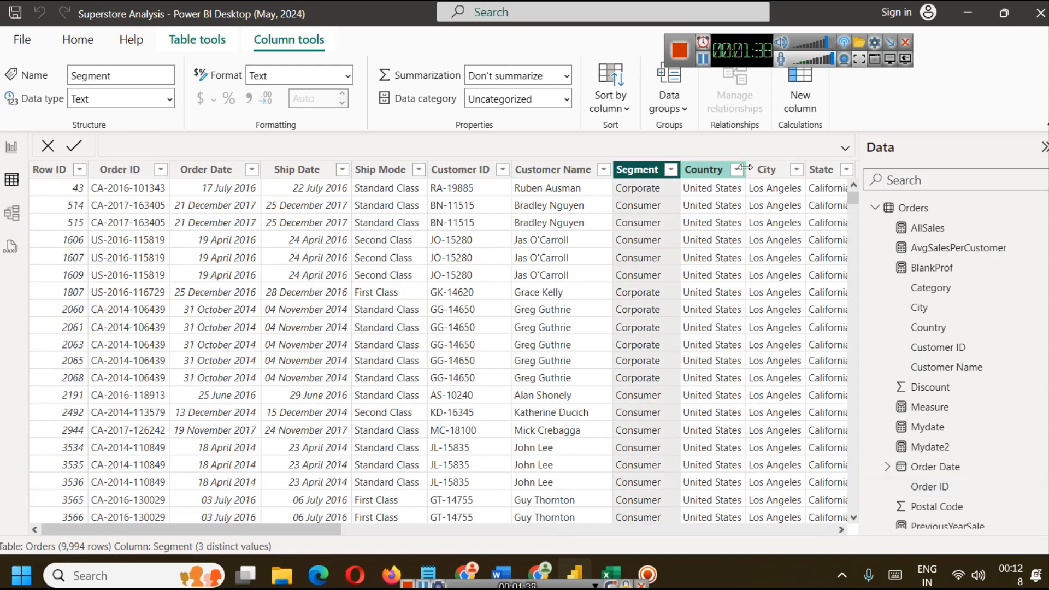
{"action": "left_click", "coordinate": [767, 170]}
{"action": "left_click", "coordinate": [821, 170]}
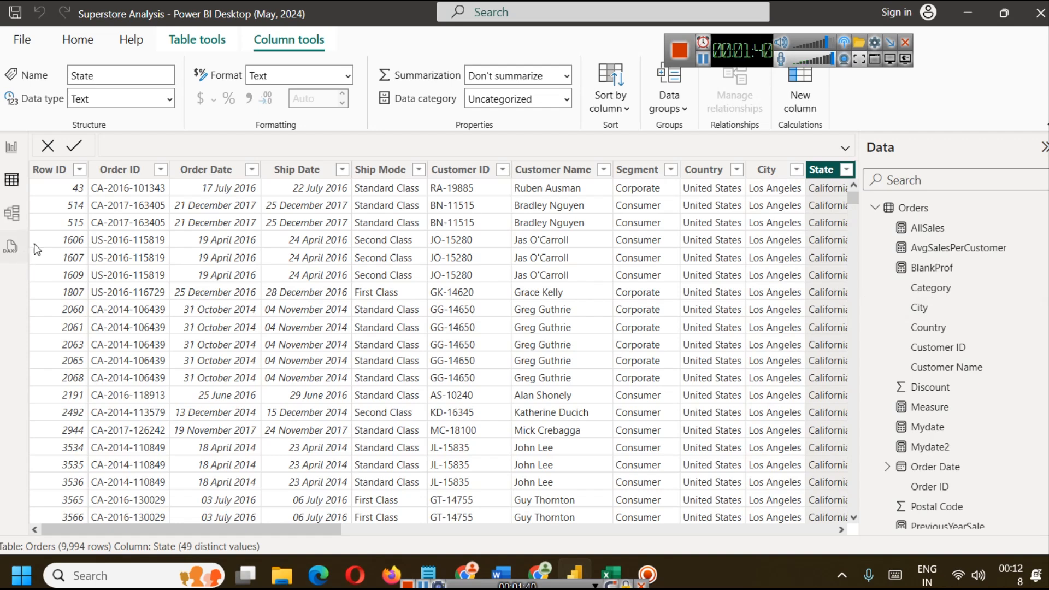
Step: Return to the report, add a new page and insert an empty stacked bar chart
{"action": "left_click", "coordinate": [11, 153]}
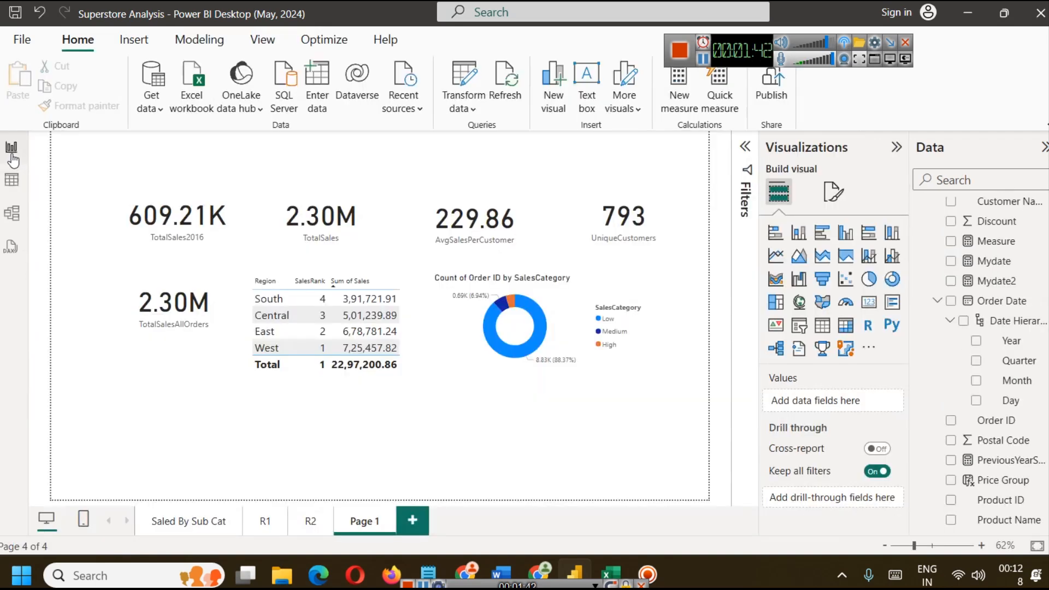
{"action": "left_click", "coordinate": [412, 522]}
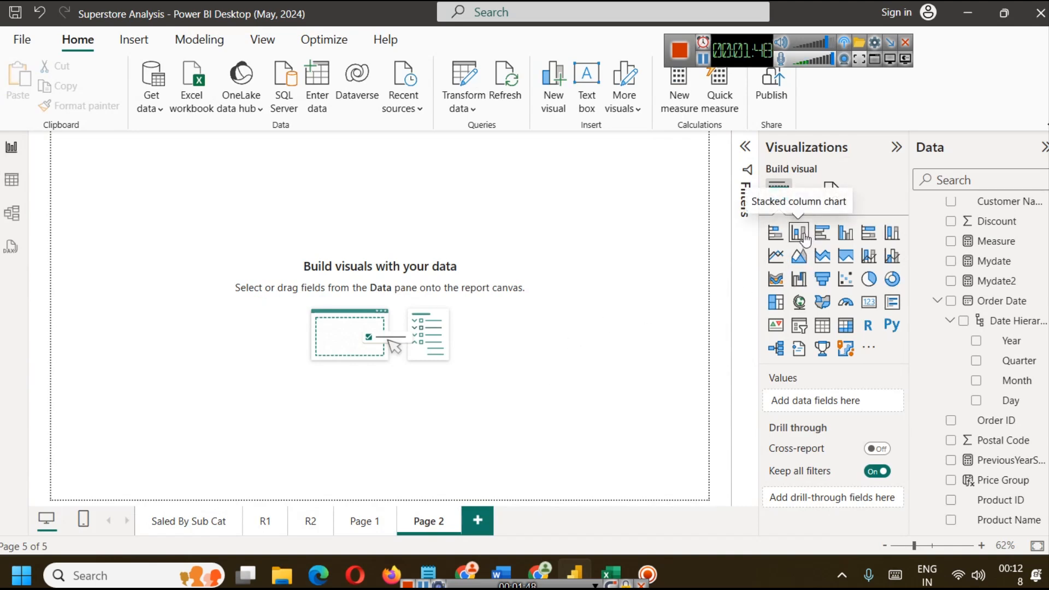
{"action": "left_click", "coordinate": [774, 236]}
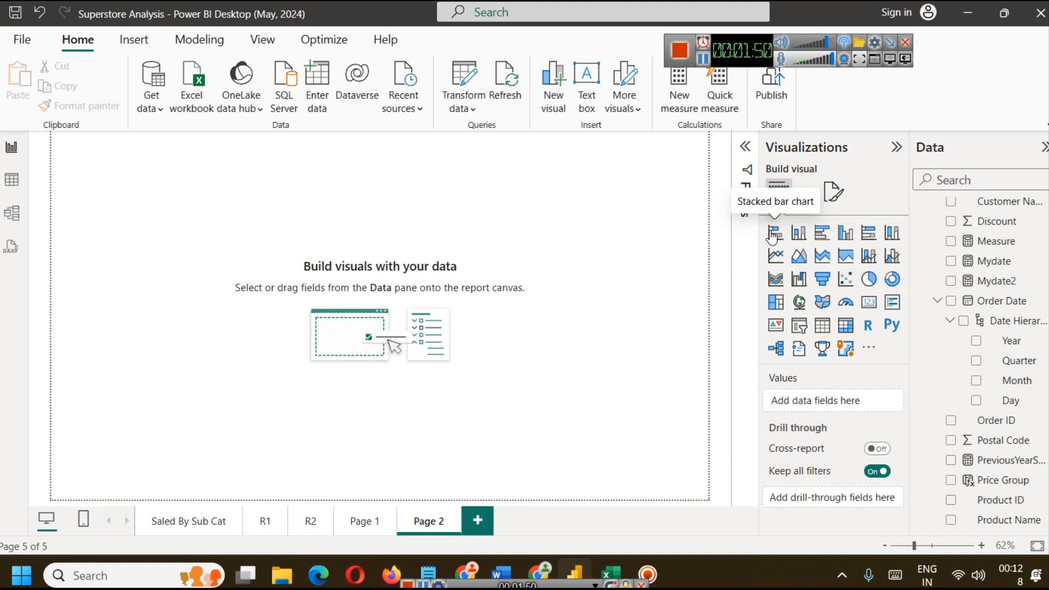
Step: Shrink the empty bar chart and place it in the upper-left area of the report page
{"action": "left_click_drag", "start_coordinate": [215, 300], "coordinate": [259, 296]}
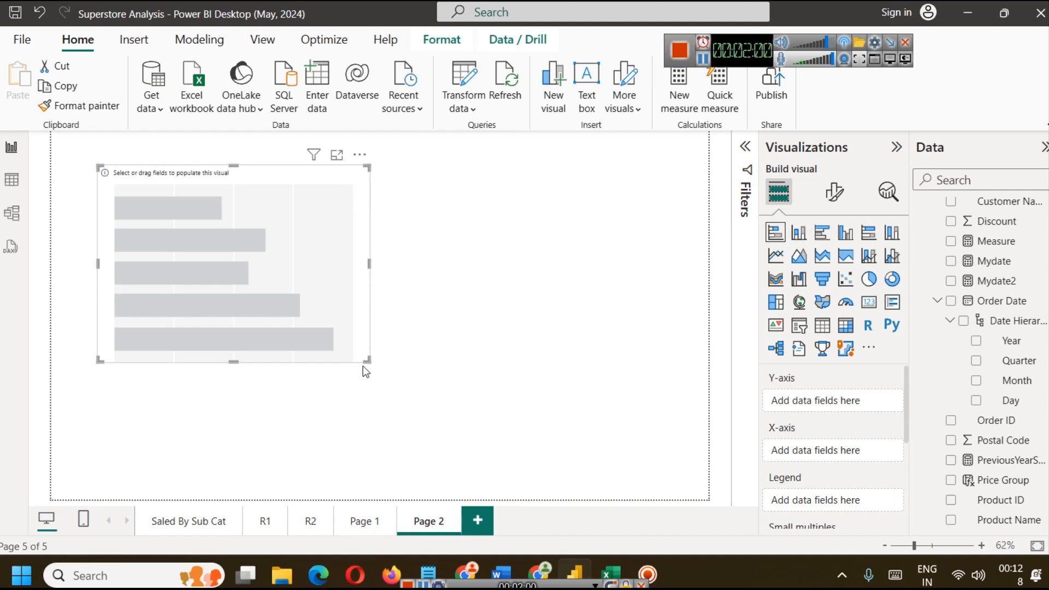
{"action": "left_click_drag", "start_coordinate": [356, 362], "coordinate": [317, 342]}
{"action": "left_click_drag", "start_coordinate": [228, 306], "coordinate": [211, 308]}
{"action": "left_click", "coordinate": [355, 316]}
{"action": "left_click", "coordinate": [242, 247]}
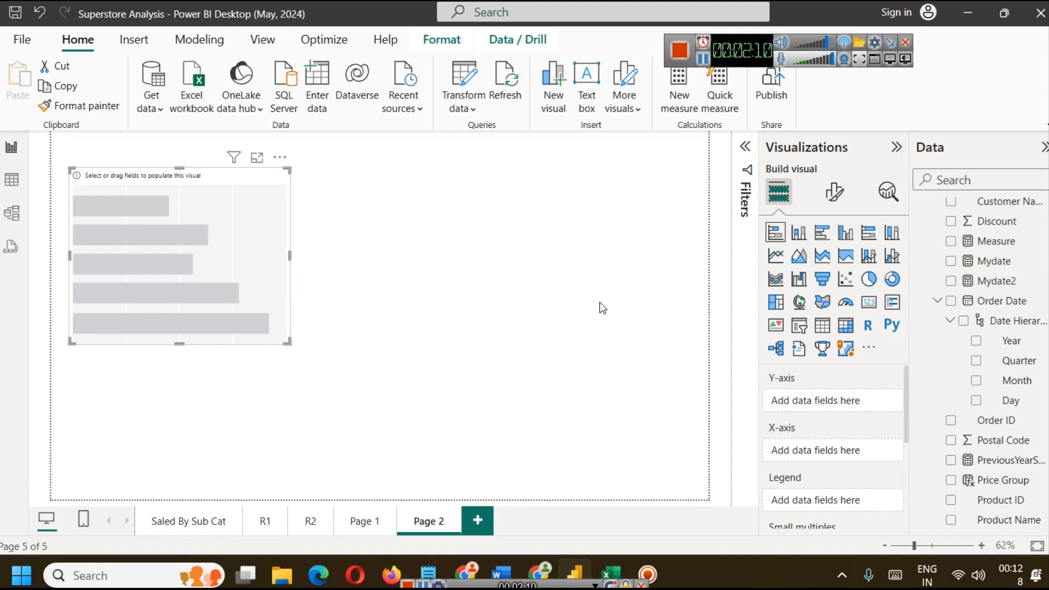
Step: Compare the stacked bar and stacked column types on the empty visual and leave it as a stacked column chart
{"action": "left_click", "coordinate": [798, 233]}
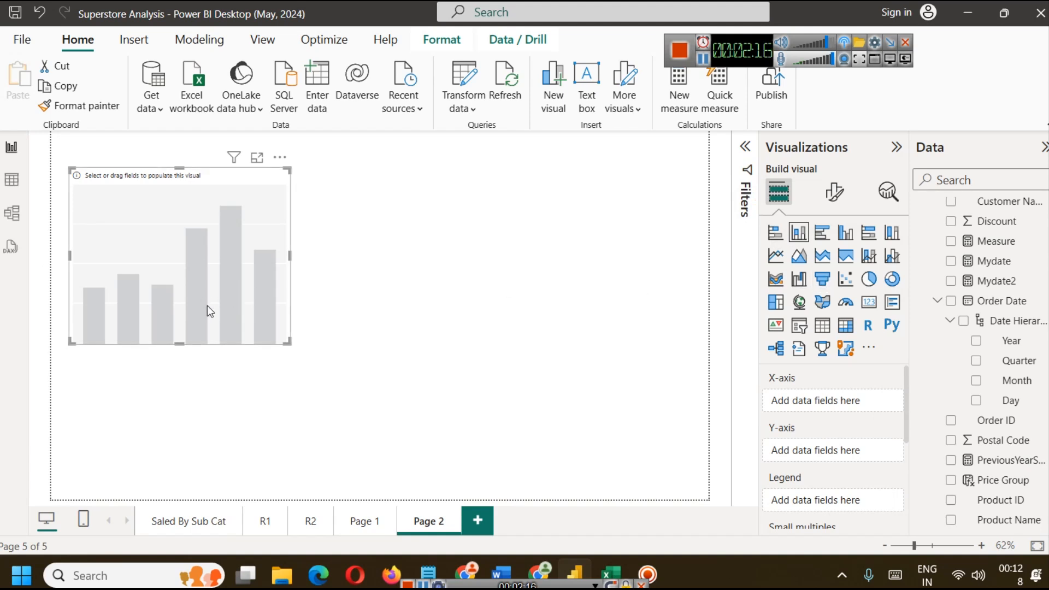
{"action": "left_click", "coordinate": [776, 233]}
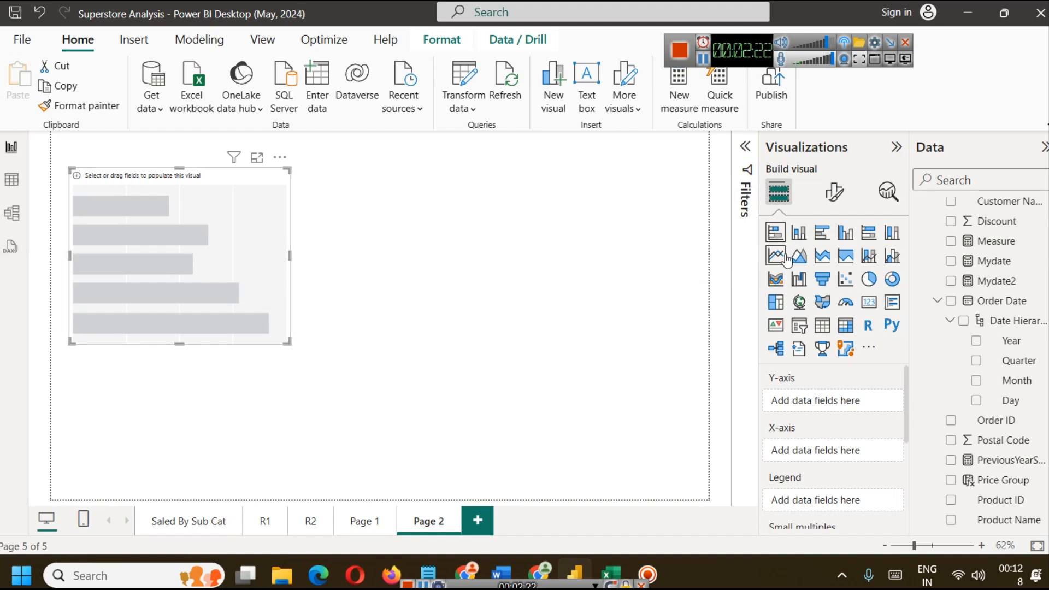
{"action": "left_click", "coordinate": [798, 235]}
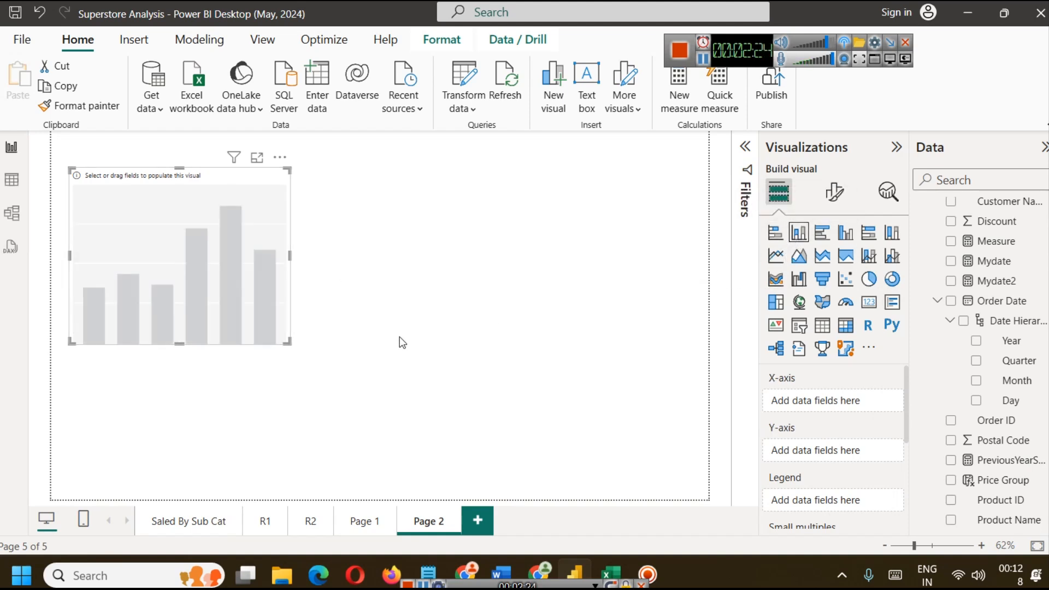
Step: Expand the Ship Date hierarchy in the Orders fields and assign Month to the column chart's X-axis
{"action": "scroll", "coordinate": [989, 409], "scroll_direction": "up", "scroll_amount": 3}
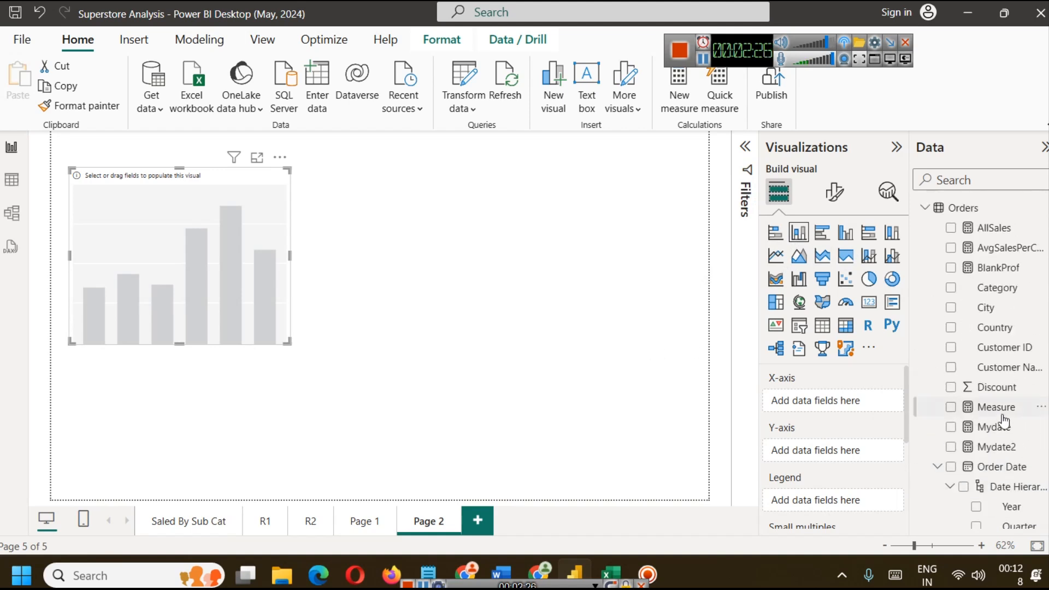
{"action": "left_click_drag", "start_coordinate": [1004, 418], "coordinate": [792, 417]}
{"action": "scroll", "coordinate": [1041, 370], "scroll_direction": "down", "scroll_amount": 5}
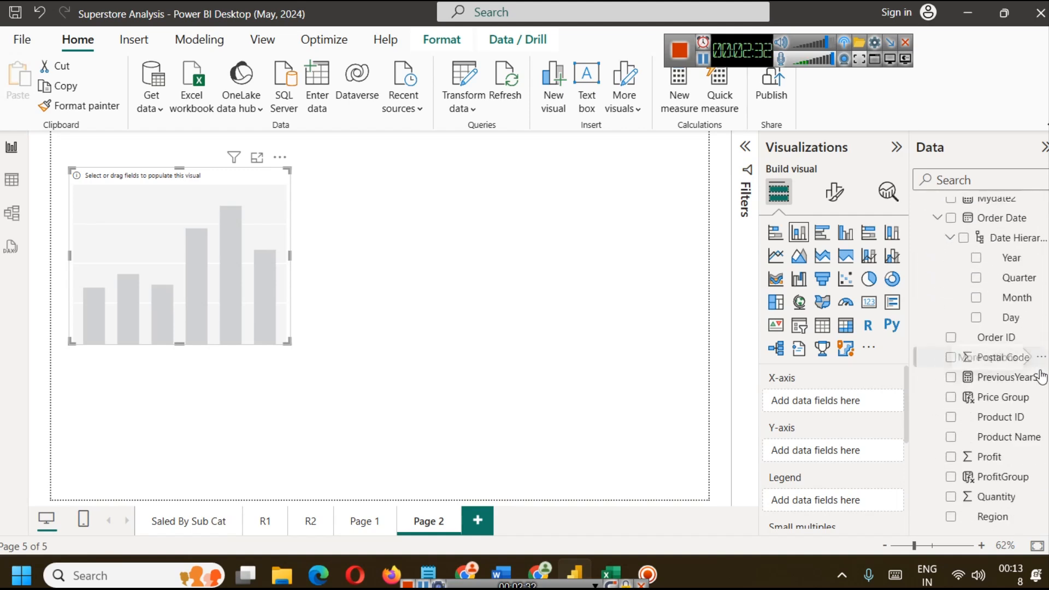
{"action": "scroll", "coordinate": [1015, 377], "scroll_direction": "down", "scroll_amount": 3}
{"action": "scroll", "coordinate": [1015, 381], "scroll_direction": "down", "scroll_amount": 3}
{"action": "scroll", "coordinate": [1010, 377], "scroll_direction": "down", "scroll_amount": 1}
{"action": "scroll", "coordinate": [1010, 368], "scroll_direction": "down", "scroll_amount": 1}
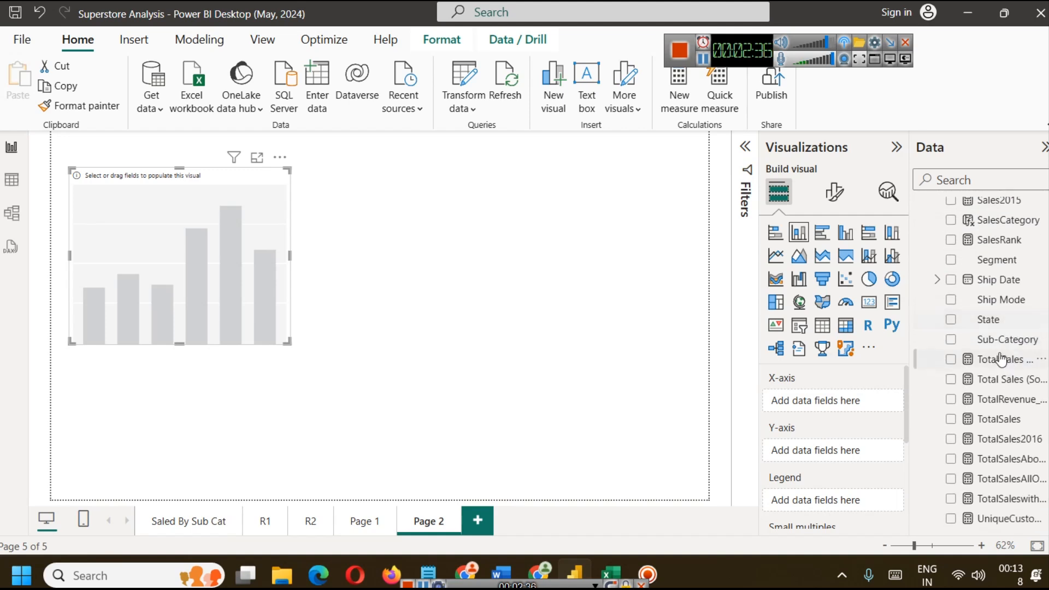
{"action": "scroll", "coordinate": [1001, 363], "scroll_direction": "up", "scroll_amount": 3}
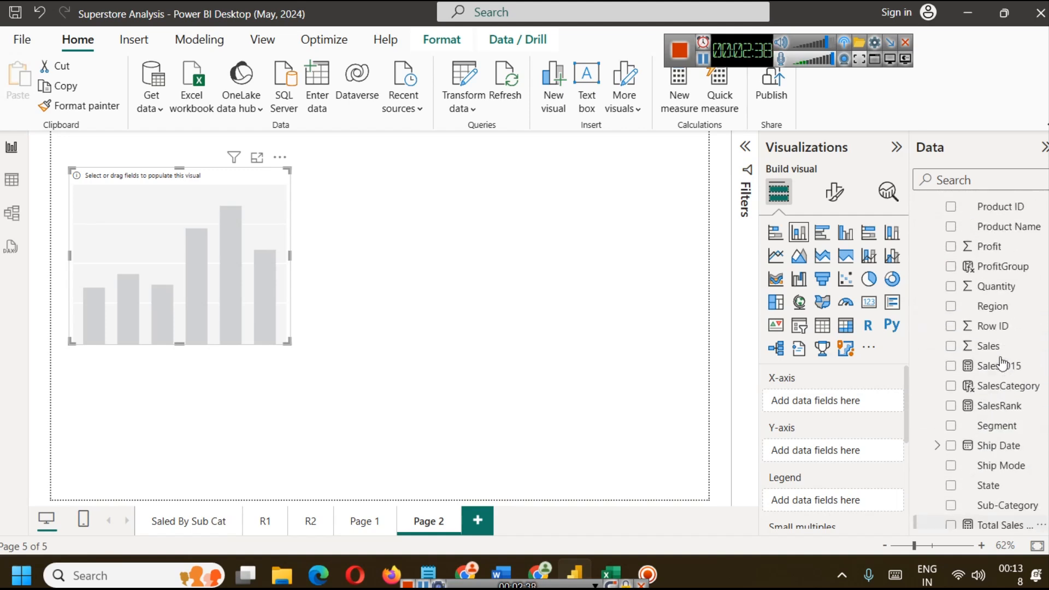
{"action": "left_click", "coordinate": [938, 441]}
{"action": "scroll", "coordinate": [1009, 437], "scroll_direction": "down", "scroll_amount": 4}
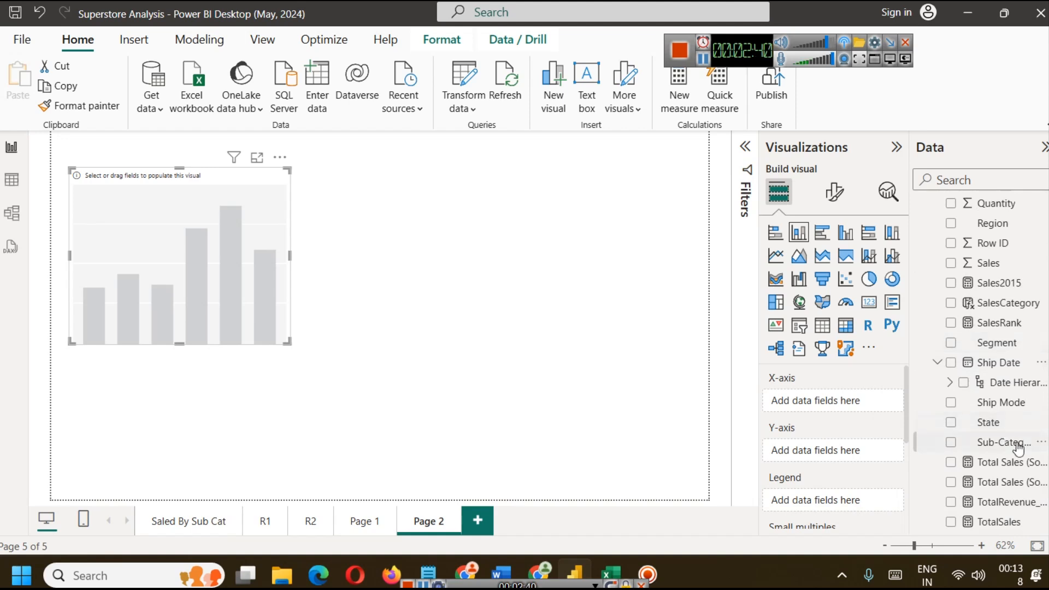
{"action": "left_click", "coordinate": [951, 383]}
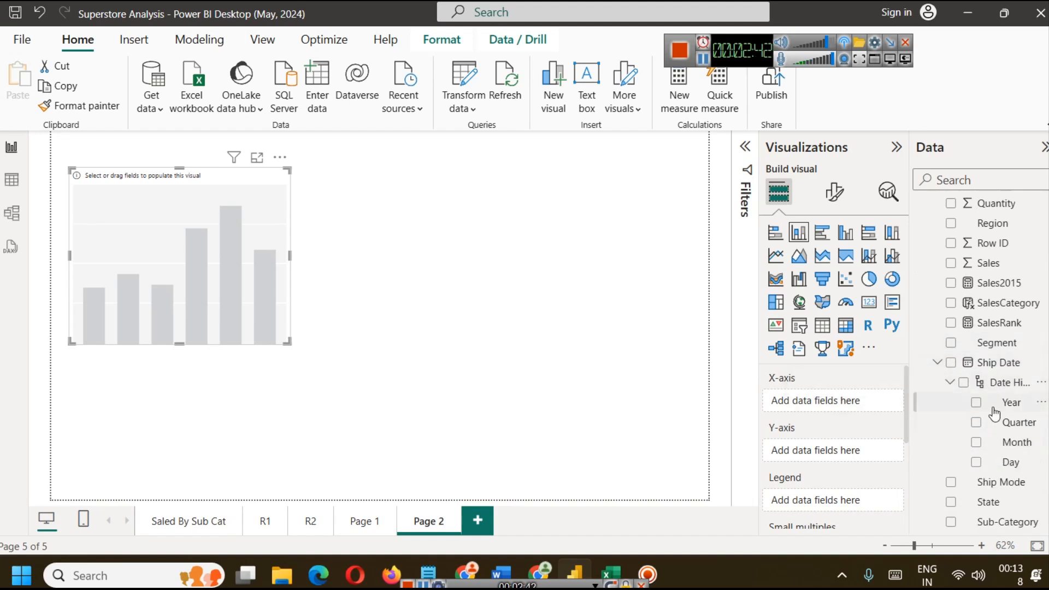
{"action": "left_click_drag", "start_coordinate": [1017, 443], "coordinate": [831, 403]}
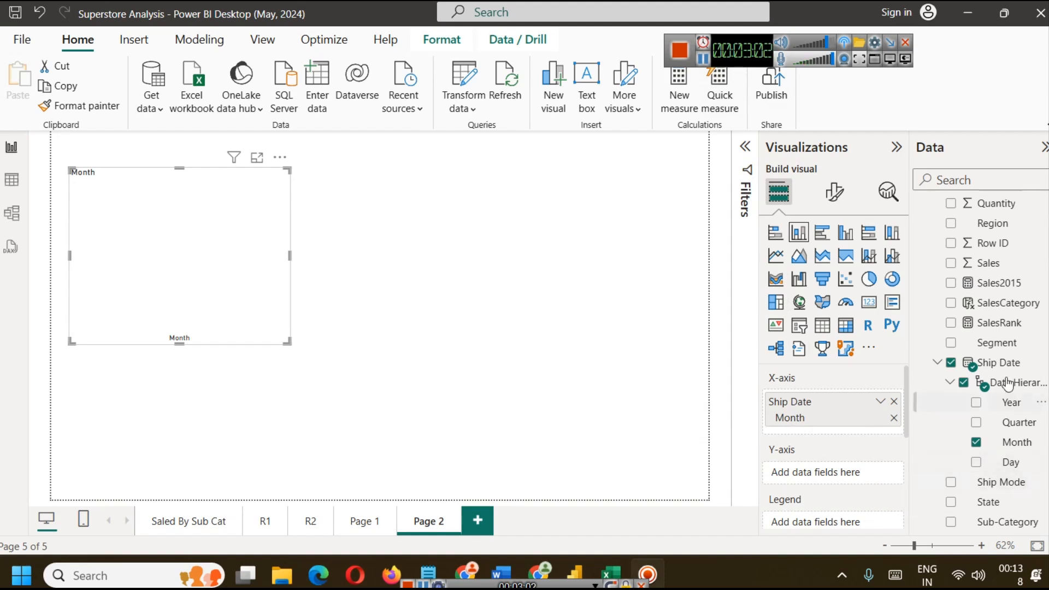
Step: Check the Sales column in the Orders table data and assign Sales to the column chart's Y-axis
{"action": "scroll", "coordinate": [1011, 434], "scroll_direction": "down", "scroll_amount": 3}
{"action": "scroll", "coordinate": [995, 383], "scroll_direction": "up", "scroll_amount": 3}
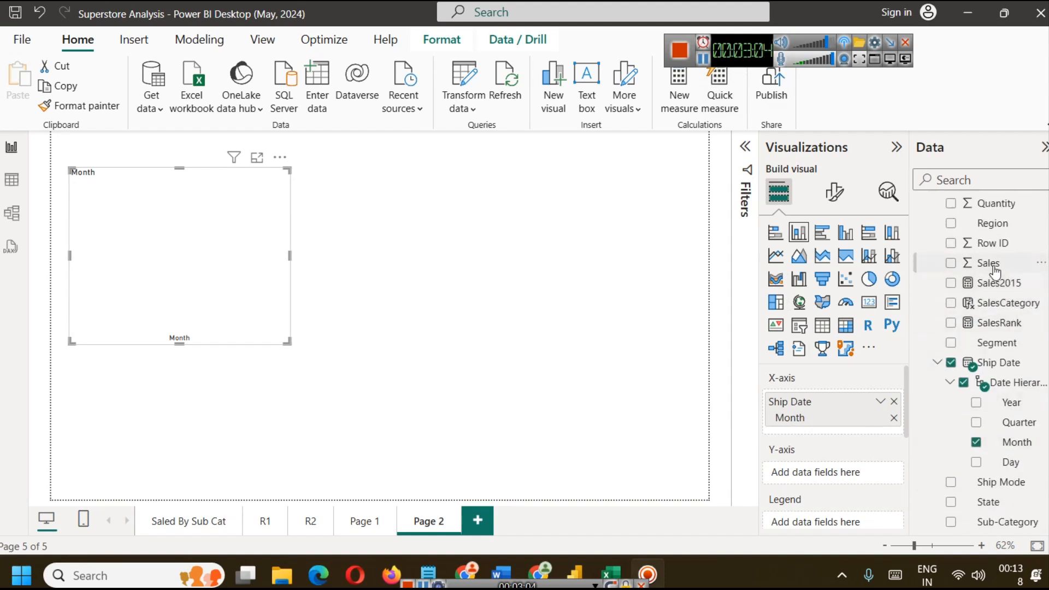
{"action": "left_click", "coordinate": [13, 184]}
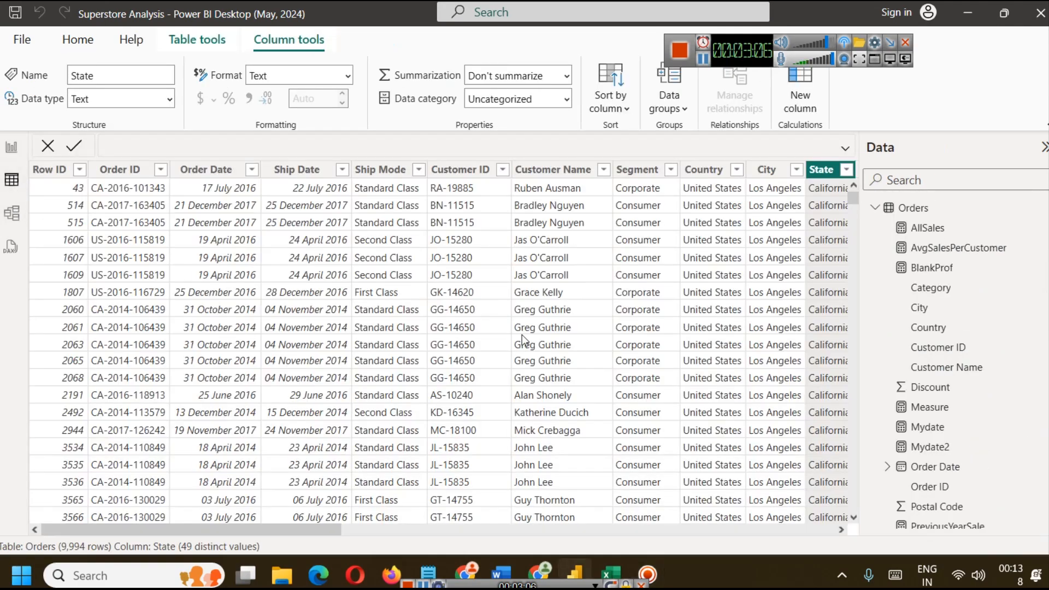
{"action": "left_click_drag", "start_coordinate": [333, 533], "coordinate": [788, 533]}
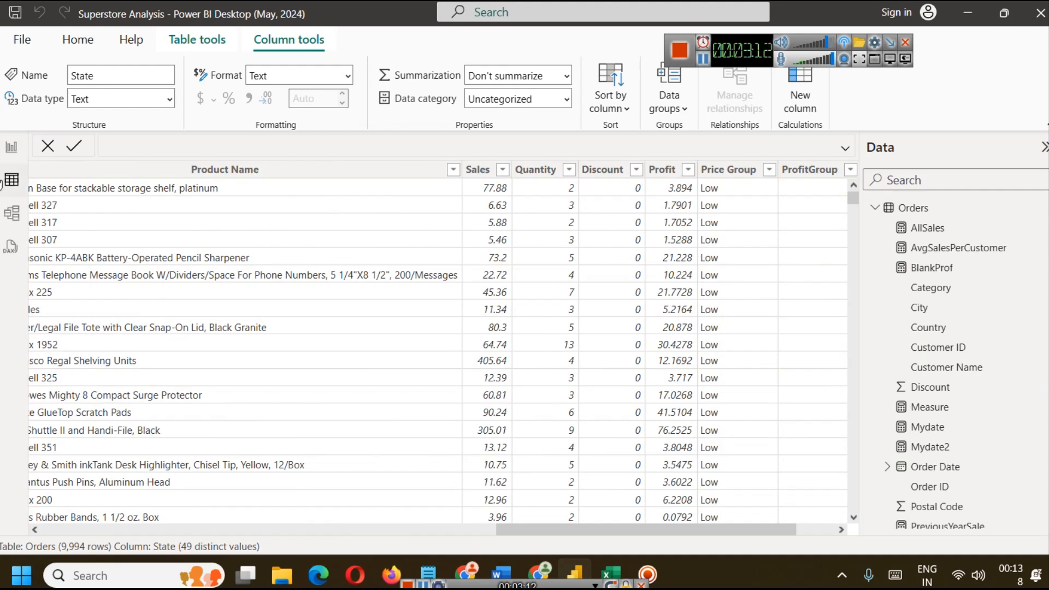
{"action": "left_click", "coordinate": [11, 147]}
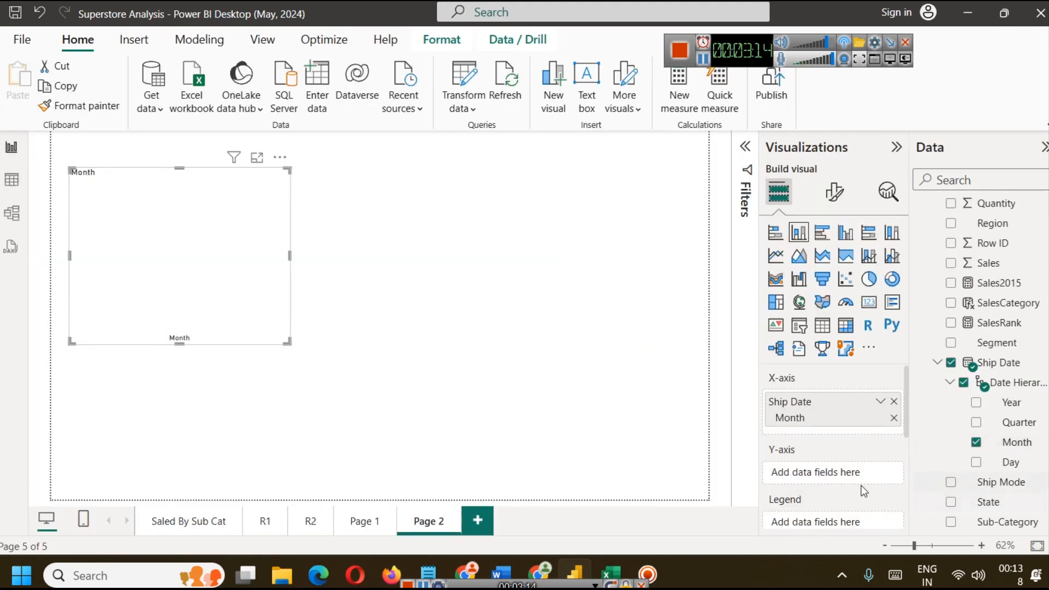
{"action": "left_click_drag", "start_coordinate": [995, 266], "coordinate": [825, 472]}
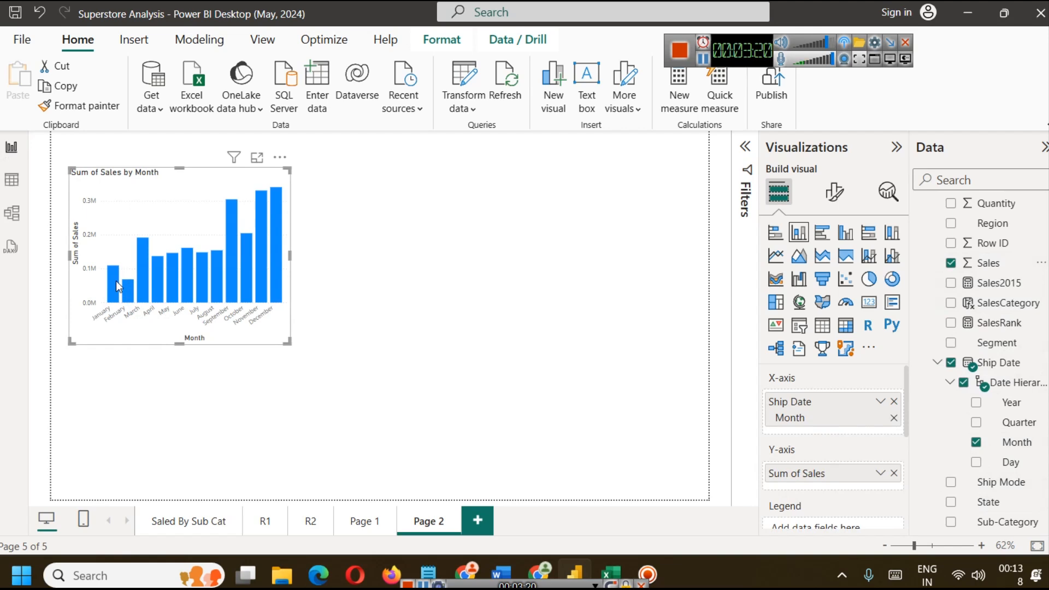
{"action": "mouse_move", "coordinate": [231, 289]}
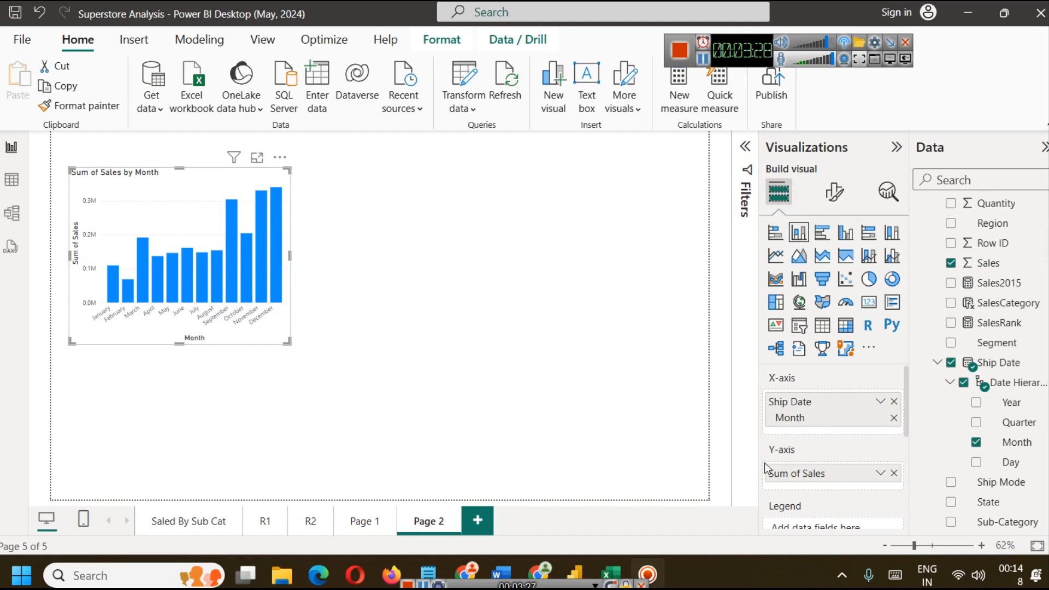
Step: Add Profit to the Y-axis of the monthly column chart alongside Sales
{"action": "scroll", "coordinate": [994, 443], "scroll_direction": "down", "scroll_amount": 3}
{"action": "scroll", "coordinate": [998, 448], "scroll_direction": "up", "scroll_amount": 2}
{"action": "scroll", "coordinate": [998, 446], "scroll_direction": "up", "scroll_amount": 3}
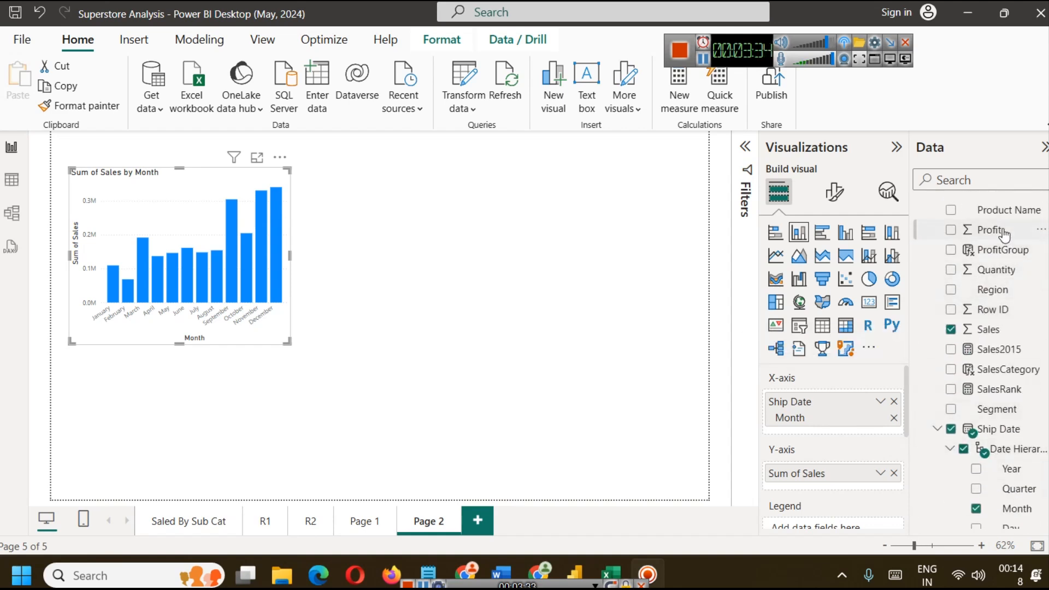
{"action": "left_click_drag", "start_coordinate": [1005, 234], "coordinate": [872, 475]}
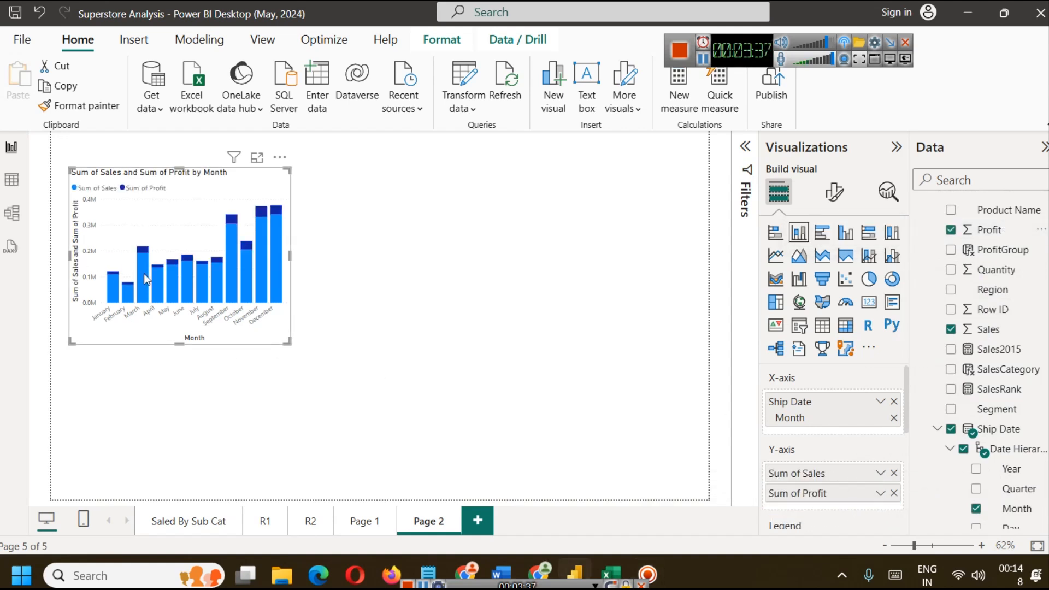
{"action": "mouse_move", "coordinate": [278, 221]}
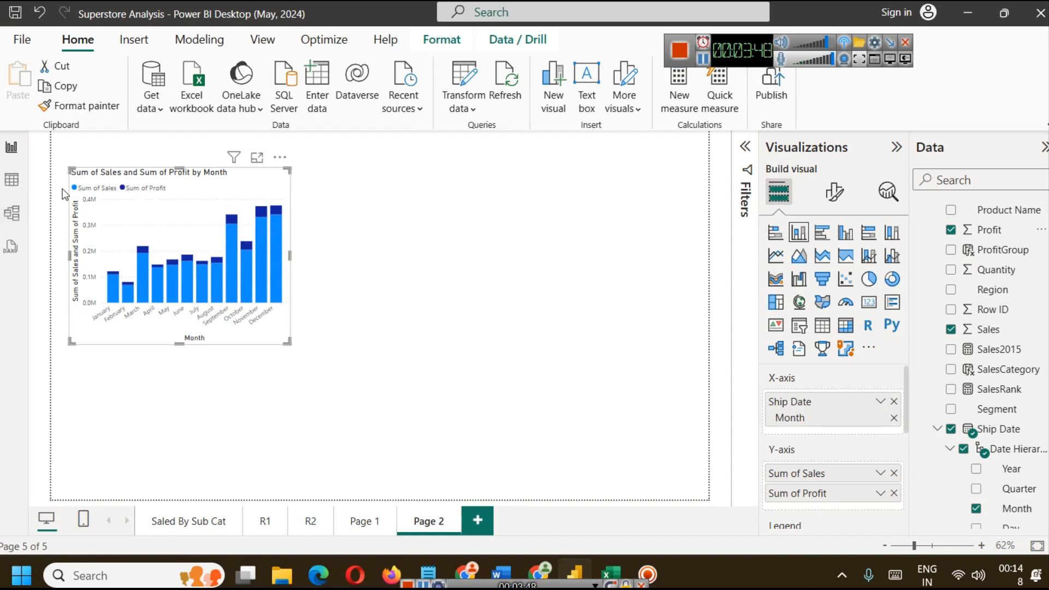
{"action": "mouse_move", "coordinate": [276, 257]}
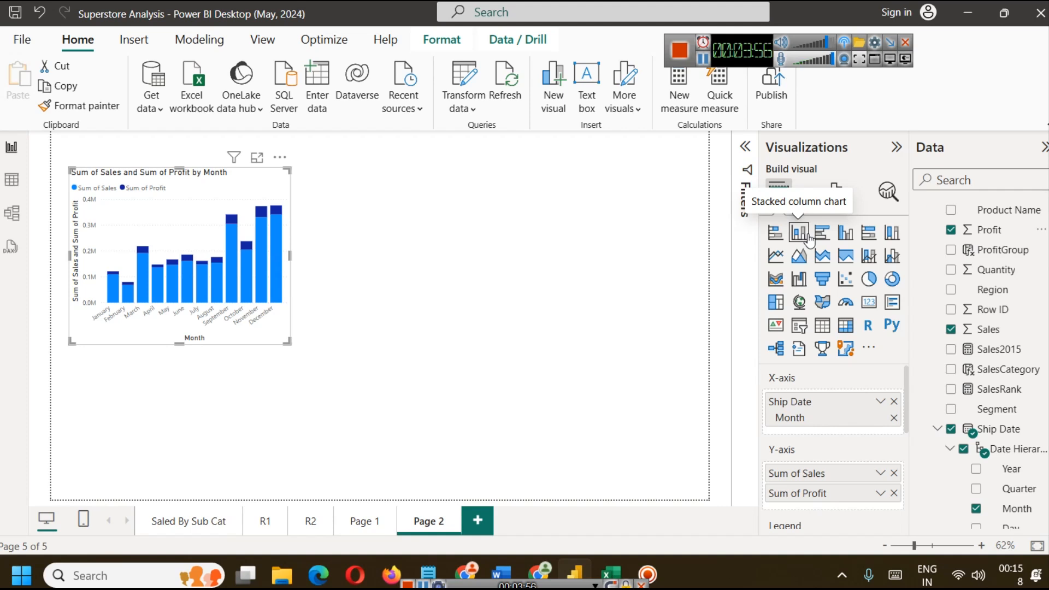
Step: Switch the monthly chart to a stacked bar chart for comparison and return it to a stacked column chart
{"action": "left_click", "coordinate": [776, 233]}
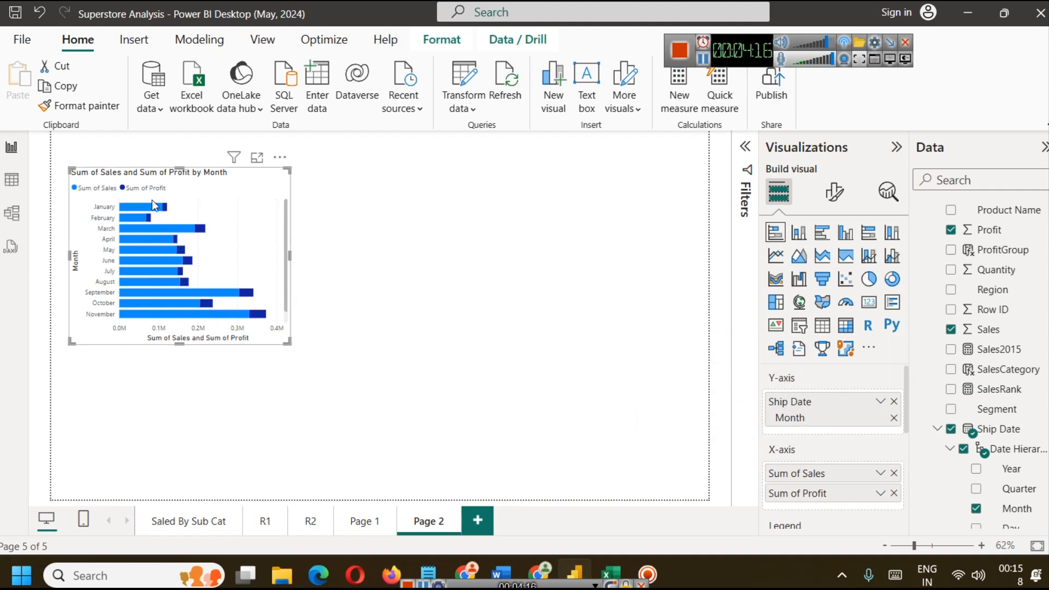
{"action": "left_click", "coordinate": [798, 233]}
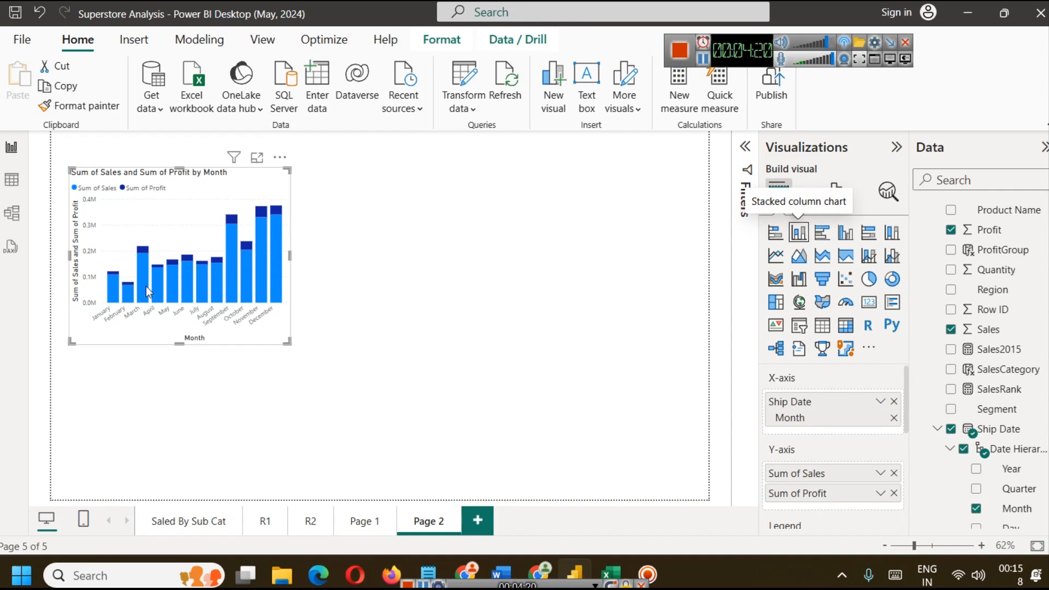
{"action": "left_click", "coordinate": [241, 341]}
{"action": "left_click", "coordinate": [243, 343]}
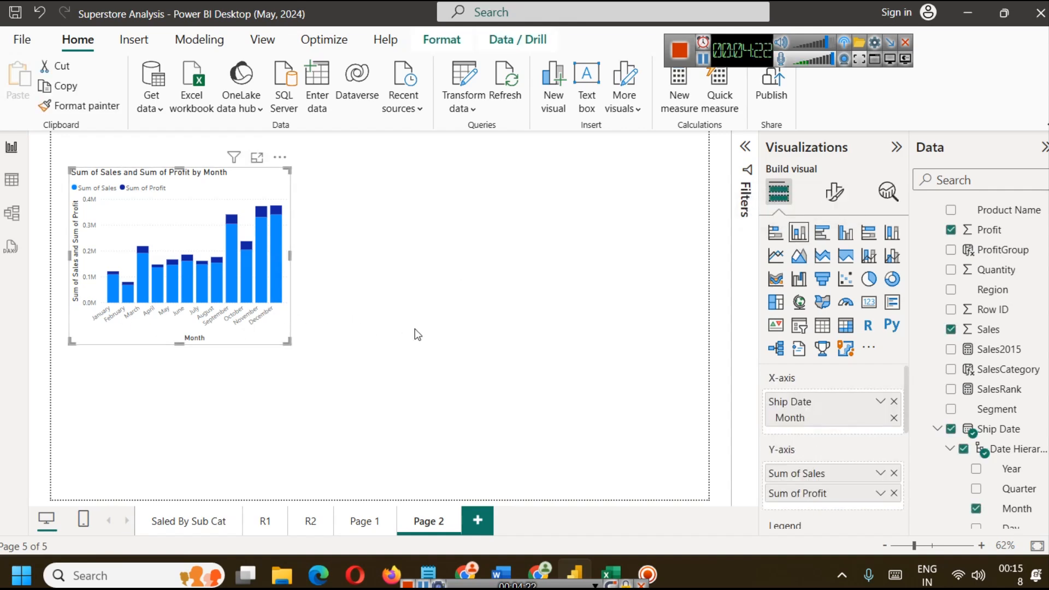
Step: Insert a stacked bar chart below the monthly chart with Region on the Y-axis and Sales on the X-axis
{"action": "left_click", "coordinate": [710, 330]}
{"action": "left_click", "coordinate": [776, 233]}
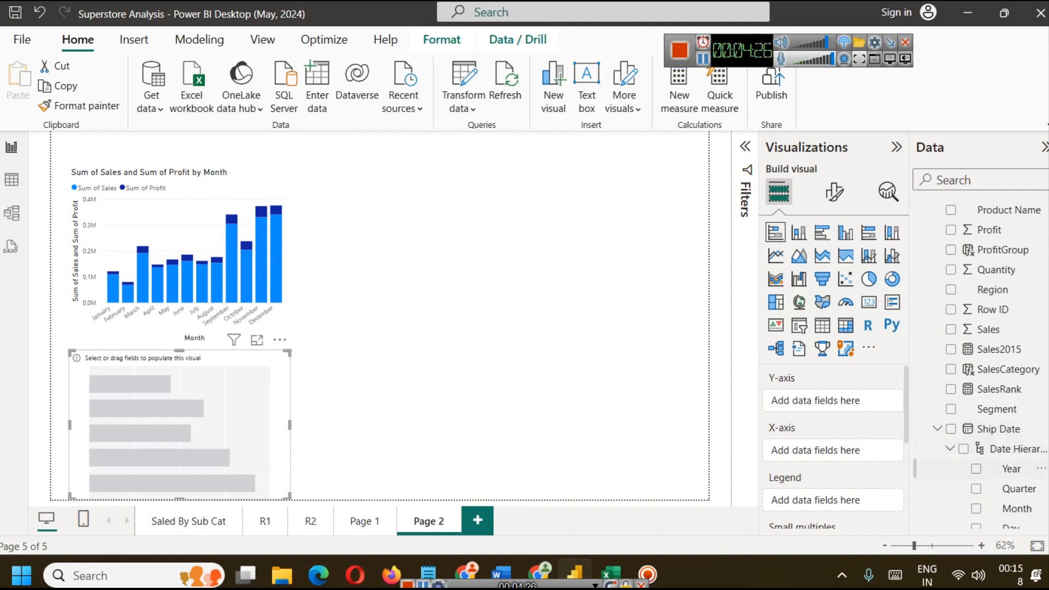
{"action": "scroll", "coordinate": [1017, 421], "scroll_direction": "down", "scroll_amount": 5}
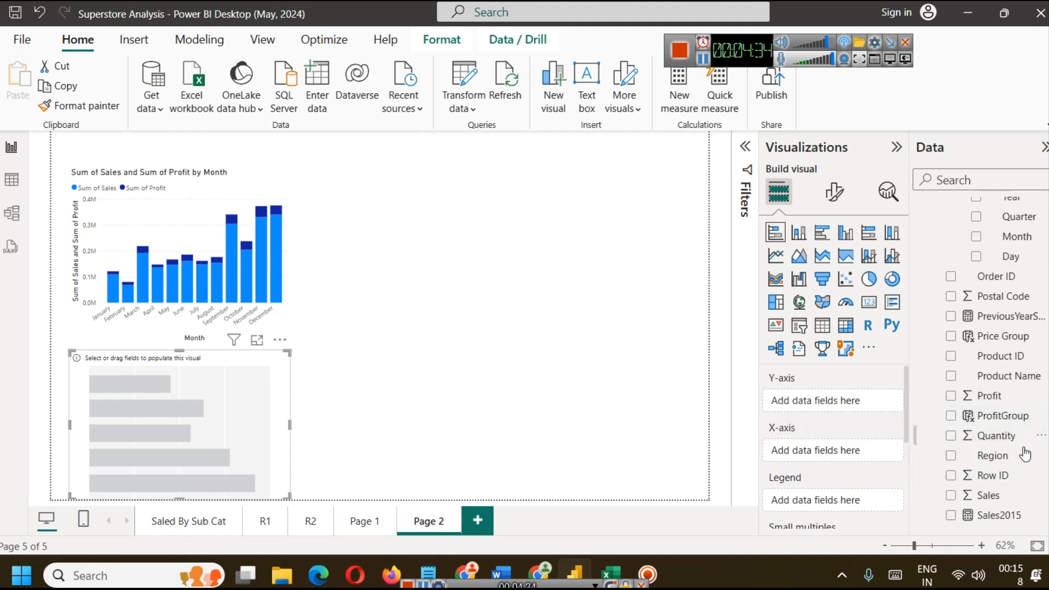
{"action": "left_click_drag", "start_coordinate": [995, 457], "coordinate": [803, 402]}
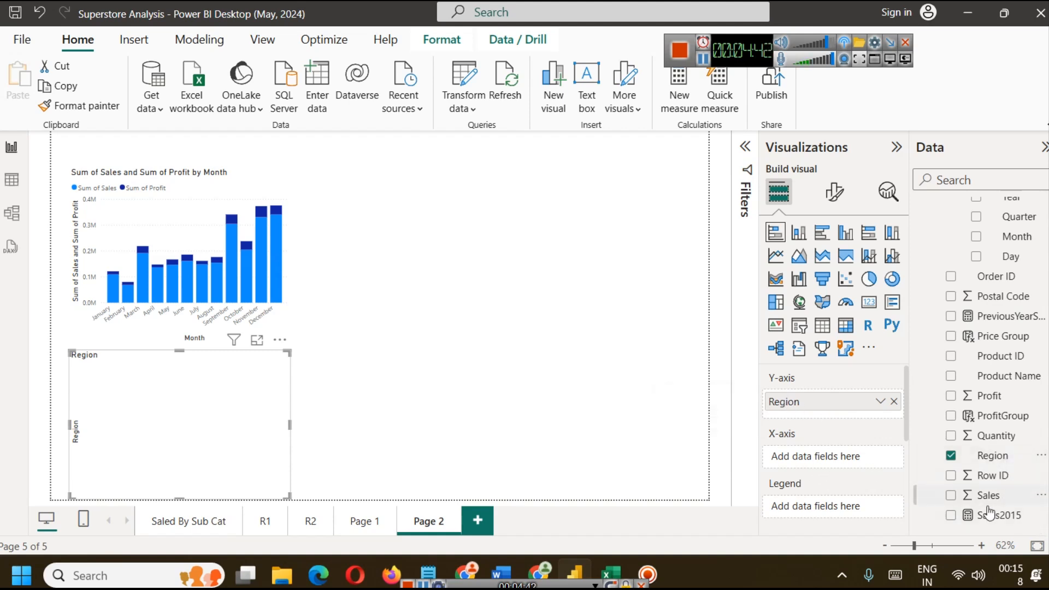
{"action": "left_click_drag", "start_coordinate": [988, 496], "coordinate": [833, 456]}
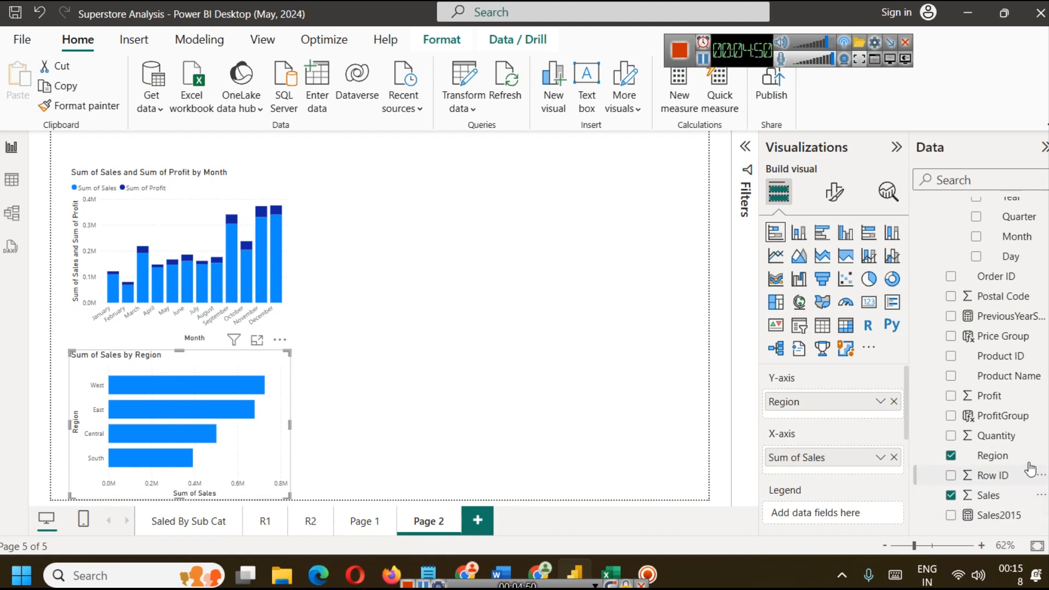
Step: Add Profit to the X-axis of the region bar chart and inspect its profit segments
{"action": "scroll", "coordinate": [1029, 459], "scroll_direction": "up", "scroll_amount": 1}
{"action": "scroll", "coordinate": [1029, 459], "scroll_direction": "down", "scroll_amount": 1}
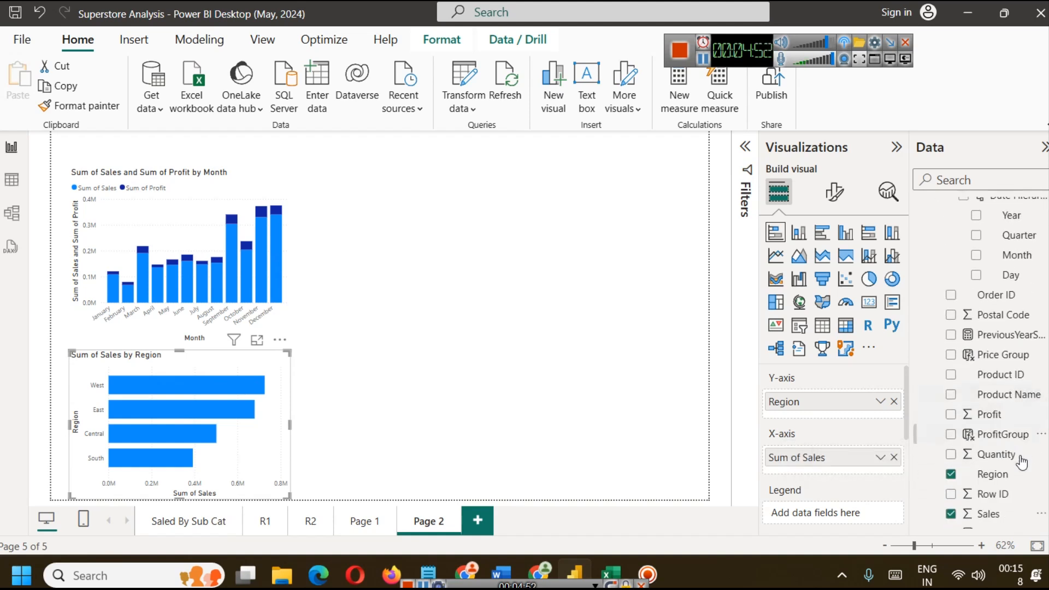
{"action": "left_click_drag", "start_coordinate": [990, 396], "coordinate": [822, 466]}
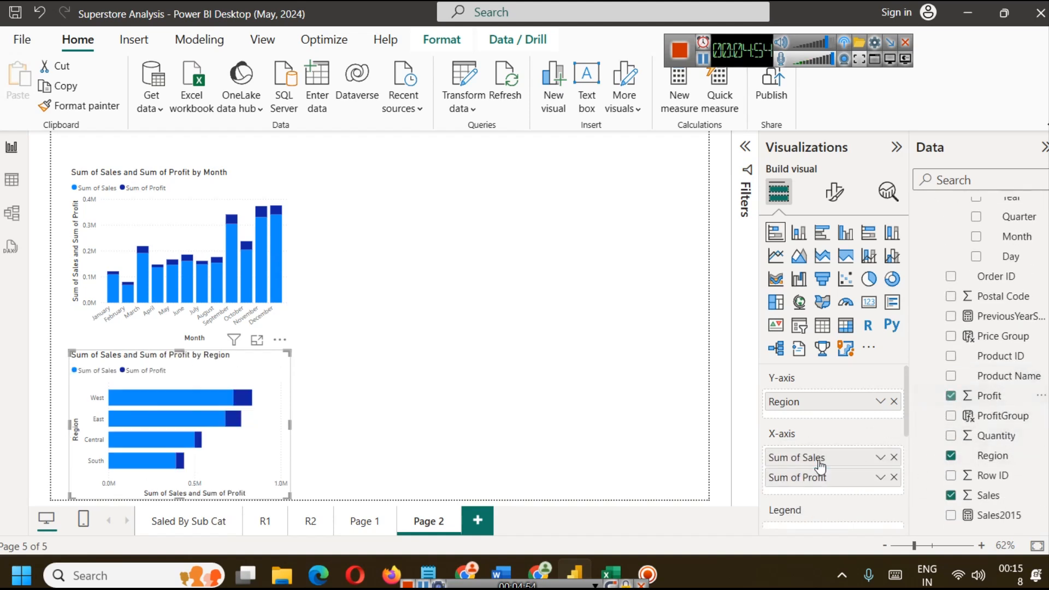
{"action": "mouse_move", "coordinate": [249, 401]}
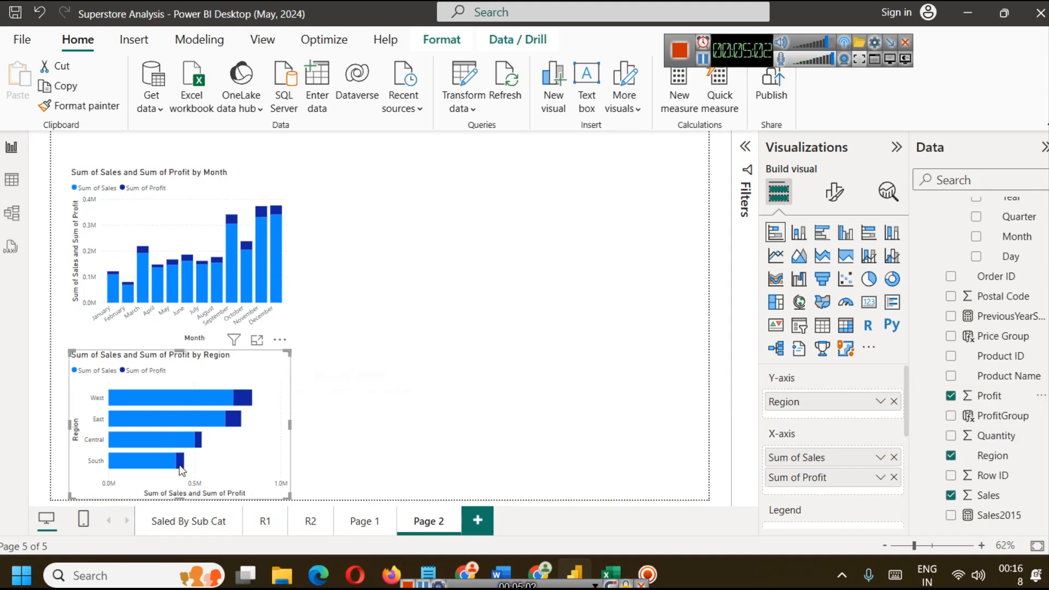
{"action": "mouse_move", "coordinate": [181, 468]}
{"action": "left_click", "coordinate": [388, 354]}
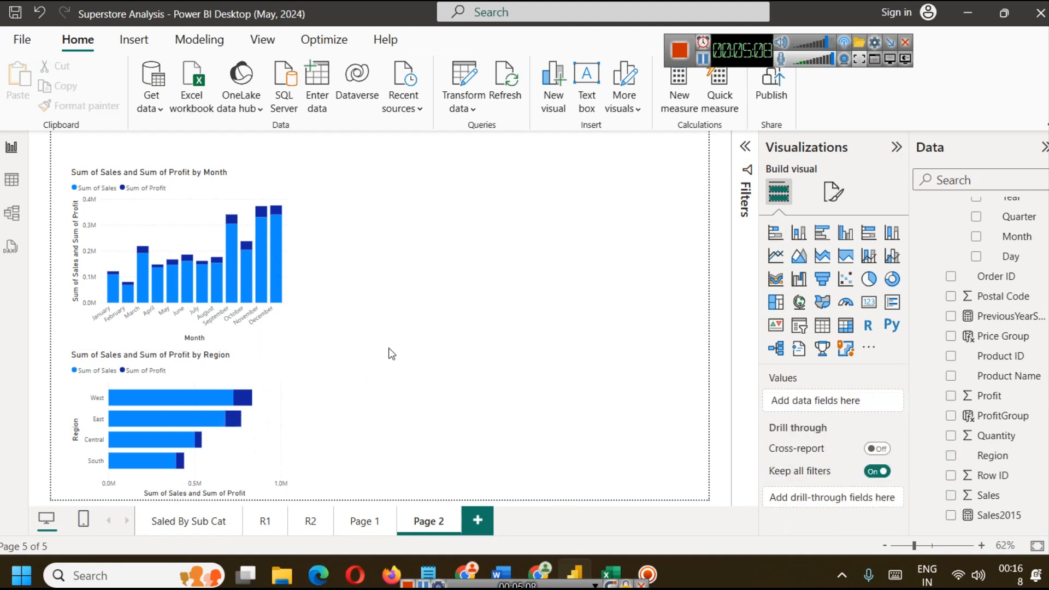
Step: Turn on the visual border for both the monthly column chart and the region bar chart
{"action": "left_click", "coordinate": [182, 194]}
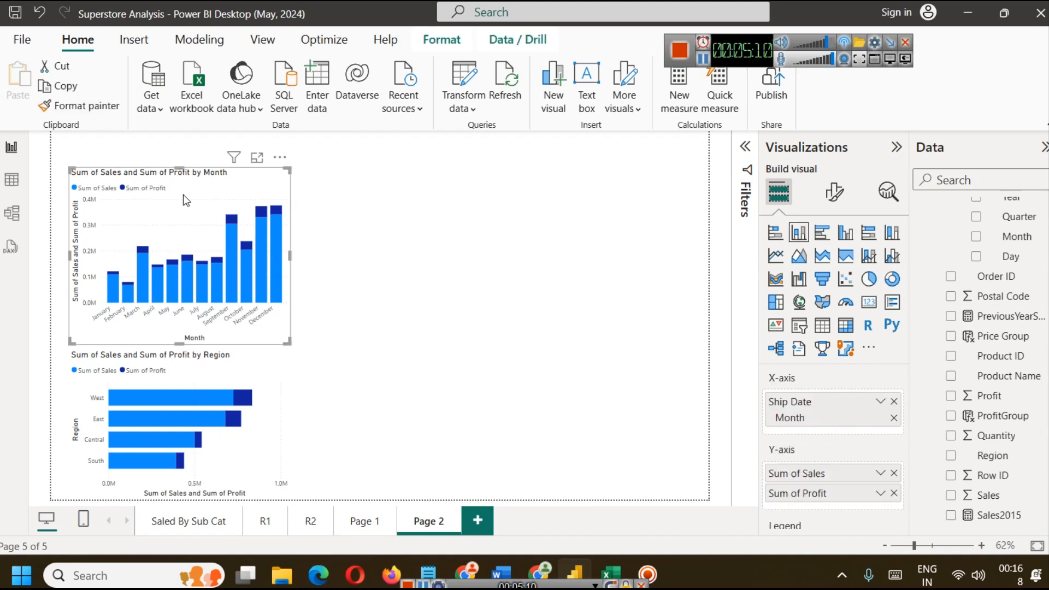
{"action": "left_click", "coordinate": [845, 193]}
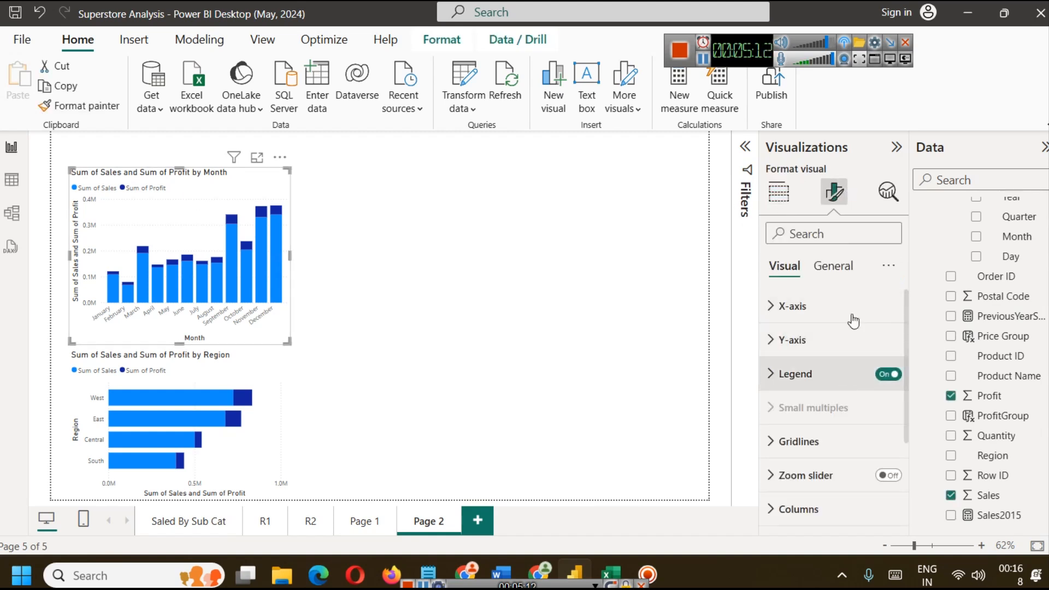
{"action": "left_click", "coordinate": [835, 270]}
{"action": "left_click", "coordinate": [829, 375]}
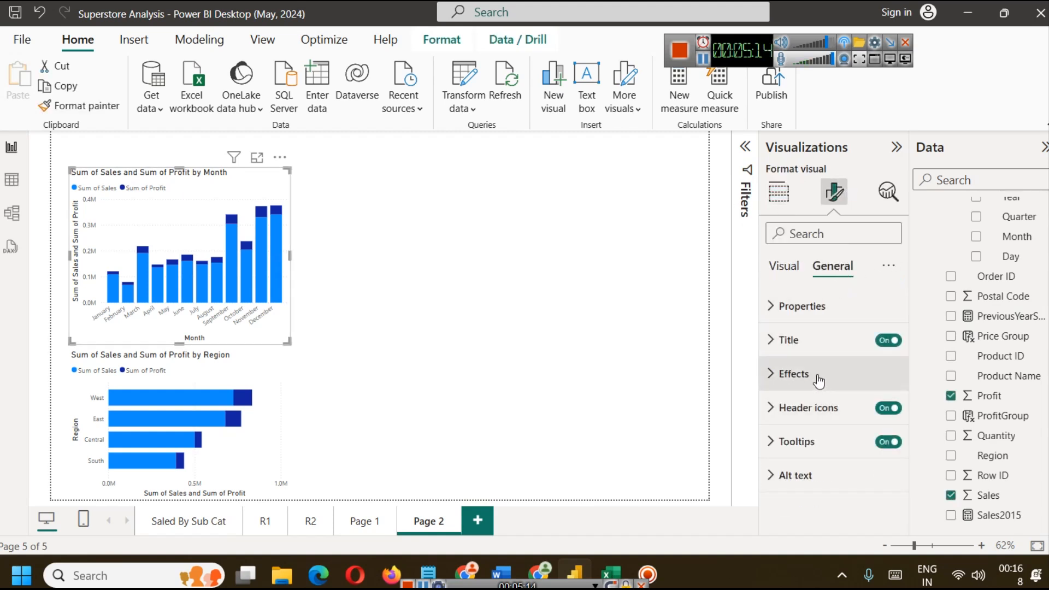
{"action": "scroll", "coordinate": [845, 447], "scroll_direction": "down", "scroll_amount": 3}
{"action": "left_click", "coordinate": [881, 384]}
{"action": "left_click", "coordinate": [289, 370]}
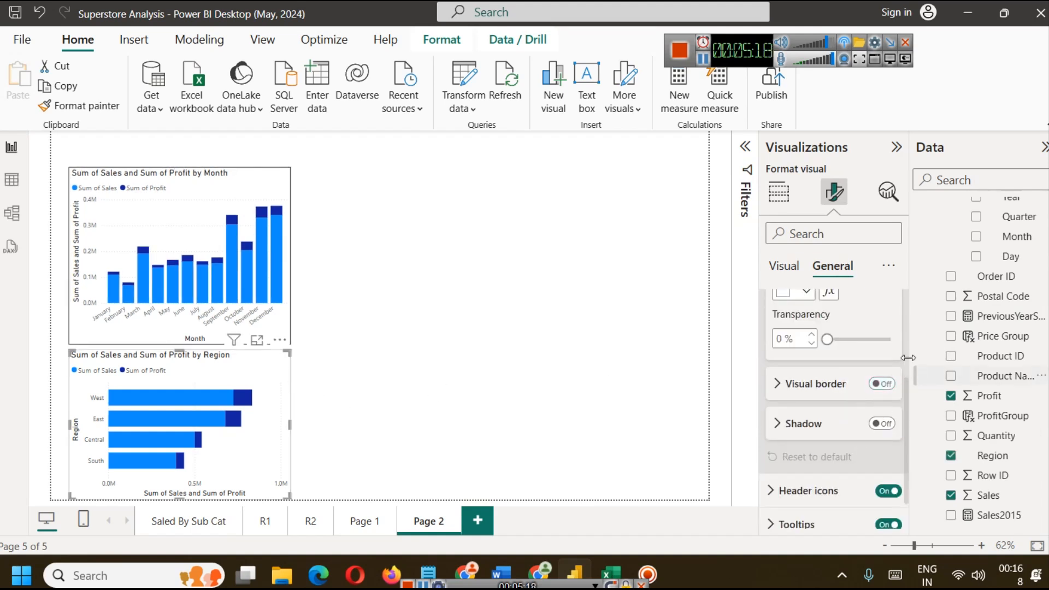
{"action": "left_click", "coordinate": [883, 384]}
{"action": "left_click", "coordinate": [538, 329]}
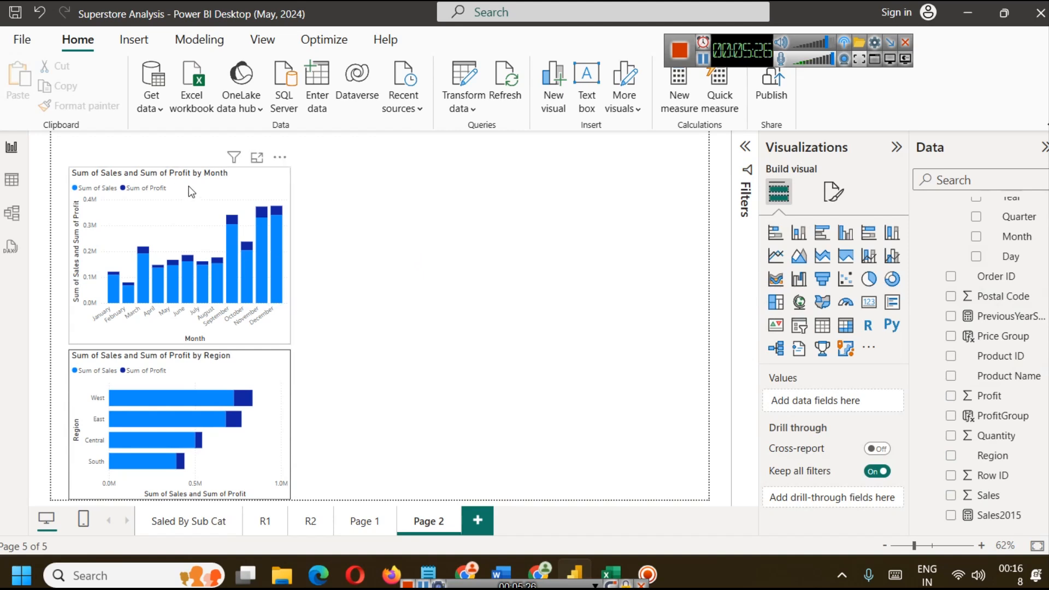
Step: Search the data fields for "sub" to find the Sub-Category field
{"action": "left_click", "coordinate": [237, 191]}
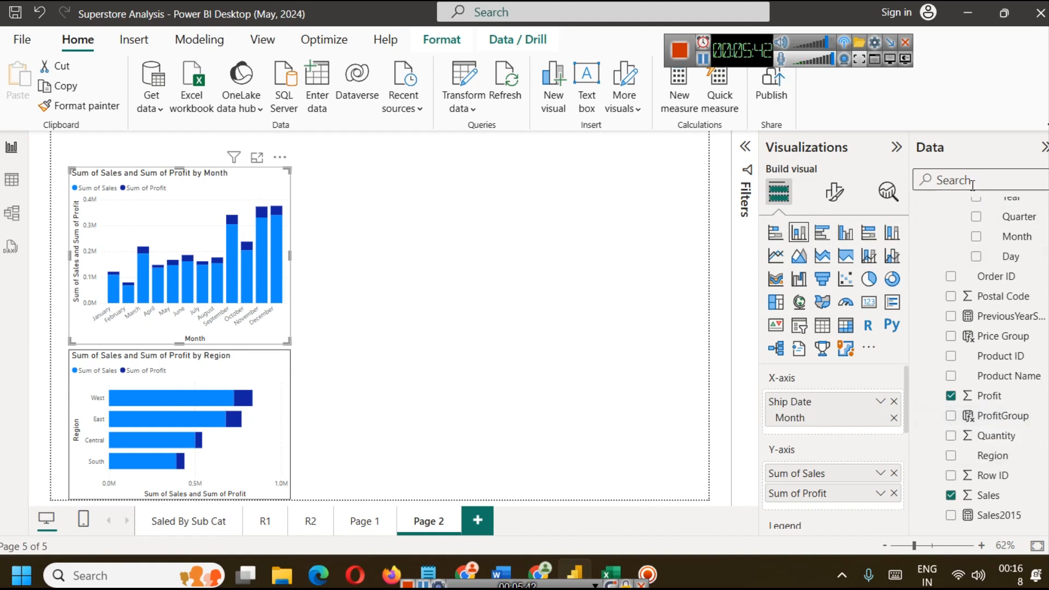
{"action": "type", "text": "sub"}
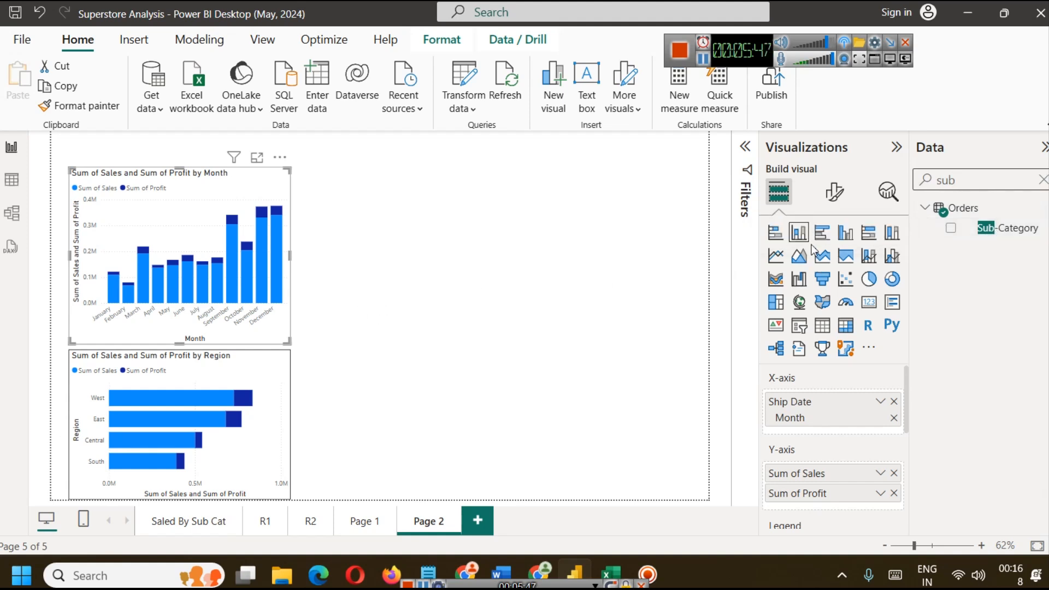
{"action": "left_click", "coordinate": [846, 232]}
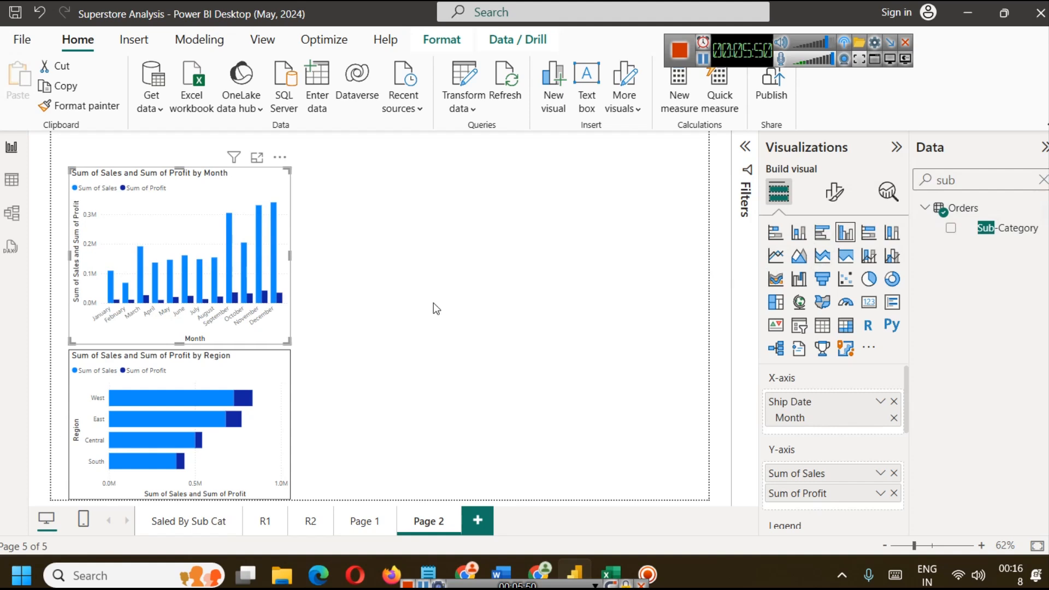
{"action": "key", "text": "ctrl+z"}
{"action": "left_click", "coordinate": [491, 247]}
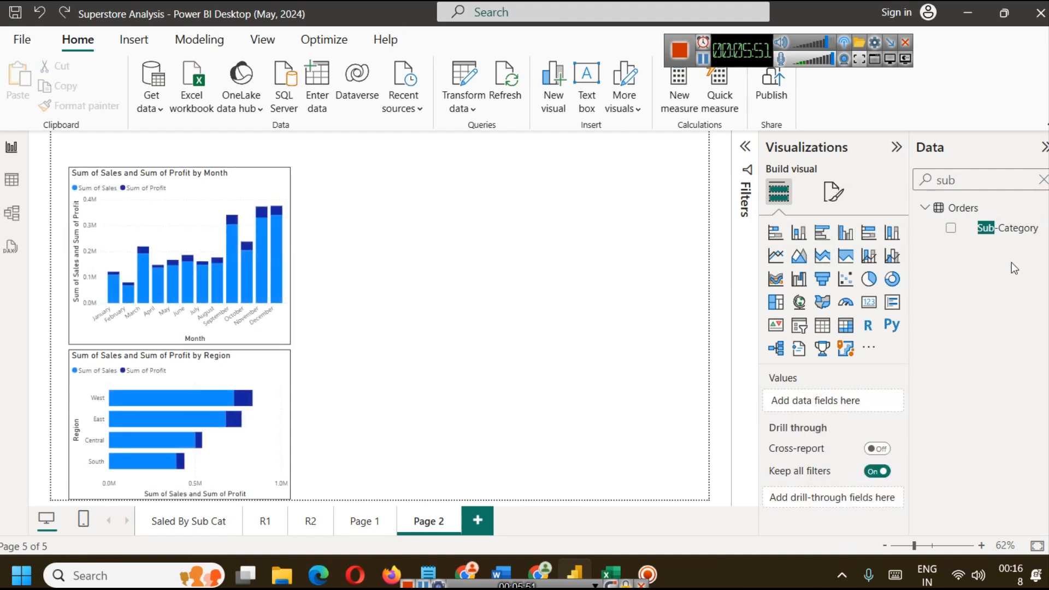
Step: Insert a clustered column chart beside the monthly chart with Sub-Category on the X-axis and Sales and Profit on the Y-axis
{"action": "left_click", "coordinate": [846, 235]}
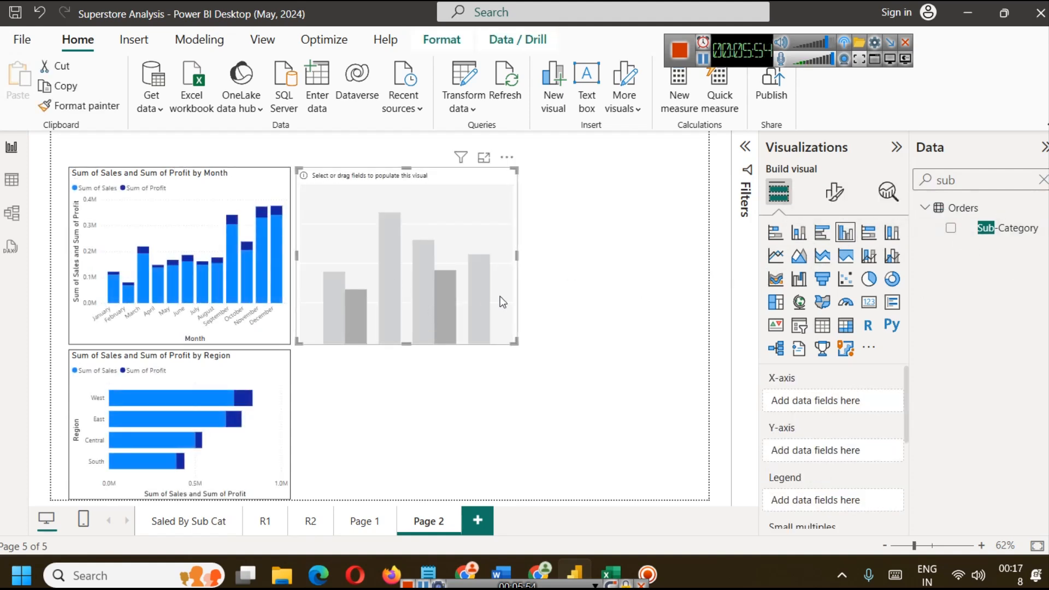
{"action": "left_click_drag", "start_coordinate": [1008, 231], "coordinate": [812, 401]}
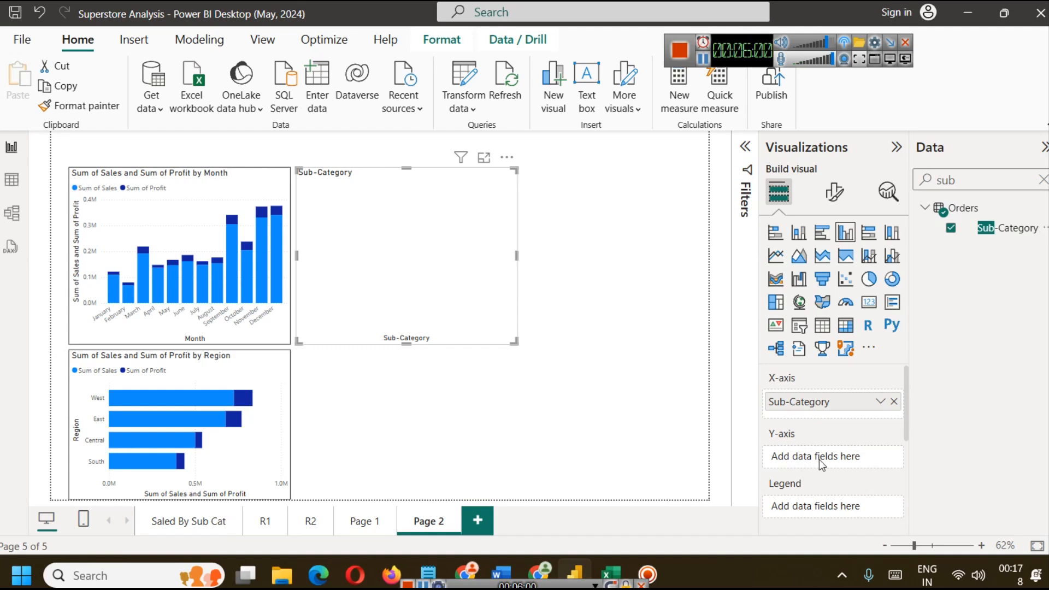
{"action": "left_click", "coordinate": [1043, 180]}
{"action": "scroll", "coordinate": [1002, 434], "scroll_direction": "down", "scroll_amount": 5}
{"action": "scroll", "coordinate": [999, 434], "scroll_direction": "down", "scroll_amount": 3}
{"action": "left_click_drag", "start_coordinate": [992, 309], "coordinate": [849, 457]}
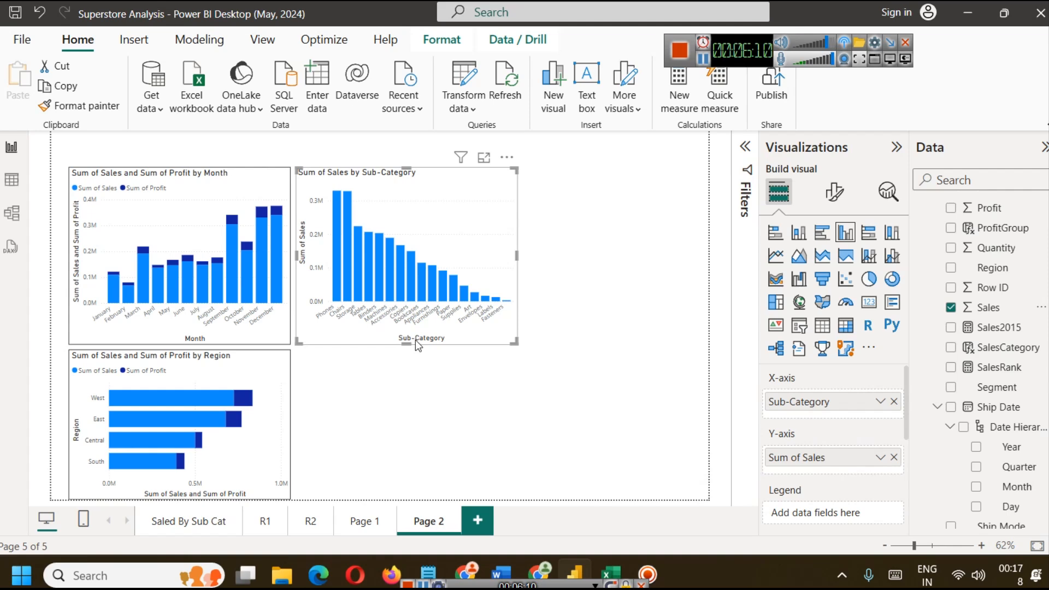
{"action": "mouse_move", "coordinate": [340, 263]}
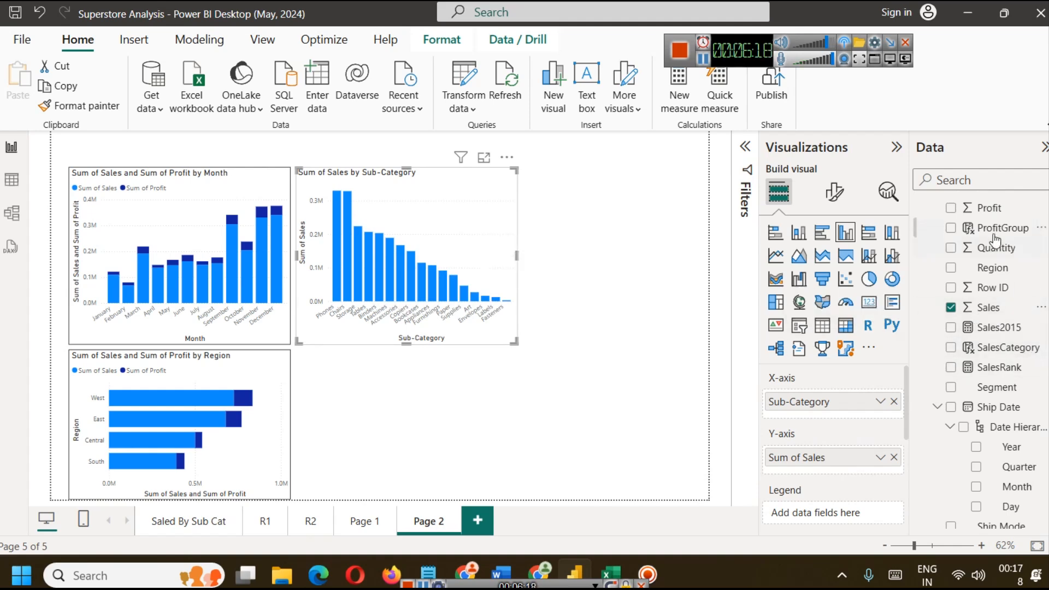
{"action": "left_click_drag", "start_coordinate": [993, 207], "coordinate": [830, 471]}
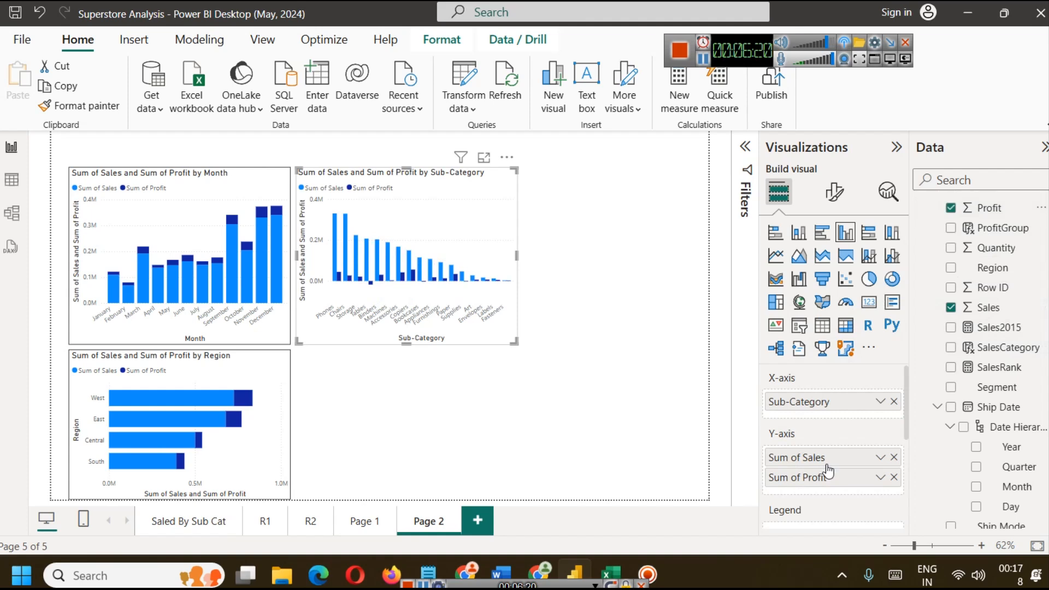
Step: Enlarge the sub-category chart in focus mode, examine sales and profit per sub-category including negative profits, and return to the report
{"action": "left_click", "coordinate": [484, 158]}
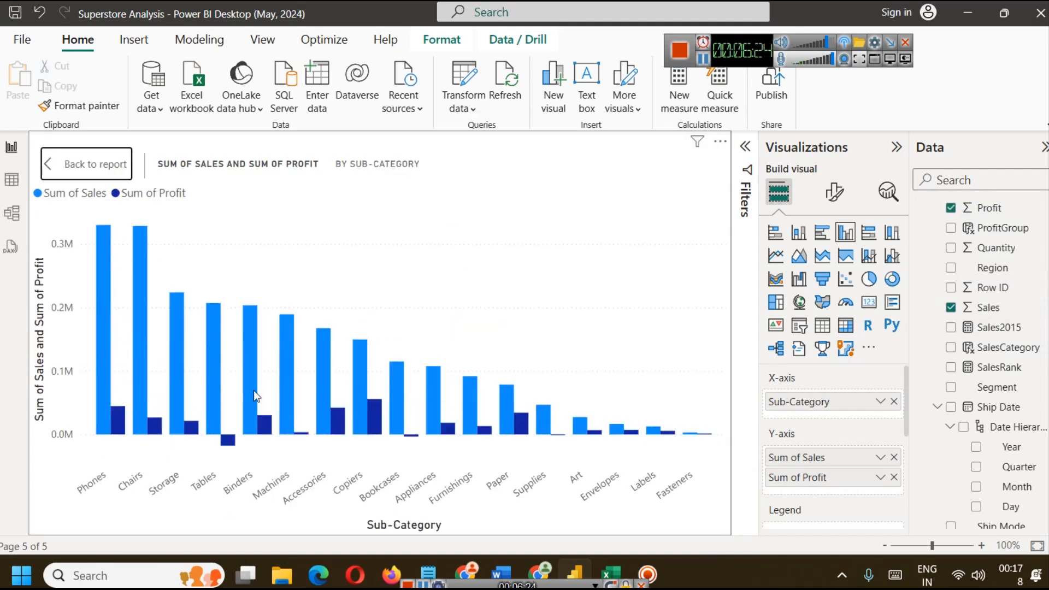
{"action": "mouse_move", "coordinate": [106, 236]}
{"action": "mouse_move", "coordinate": [136, 403]}
{"action": "mouse_move", "coordinate": [126, 420]}
{"action": "mouse_move", "coordinate": [371, 411]}
{"action": "mouse_move", "coordinate": [228, 450]}
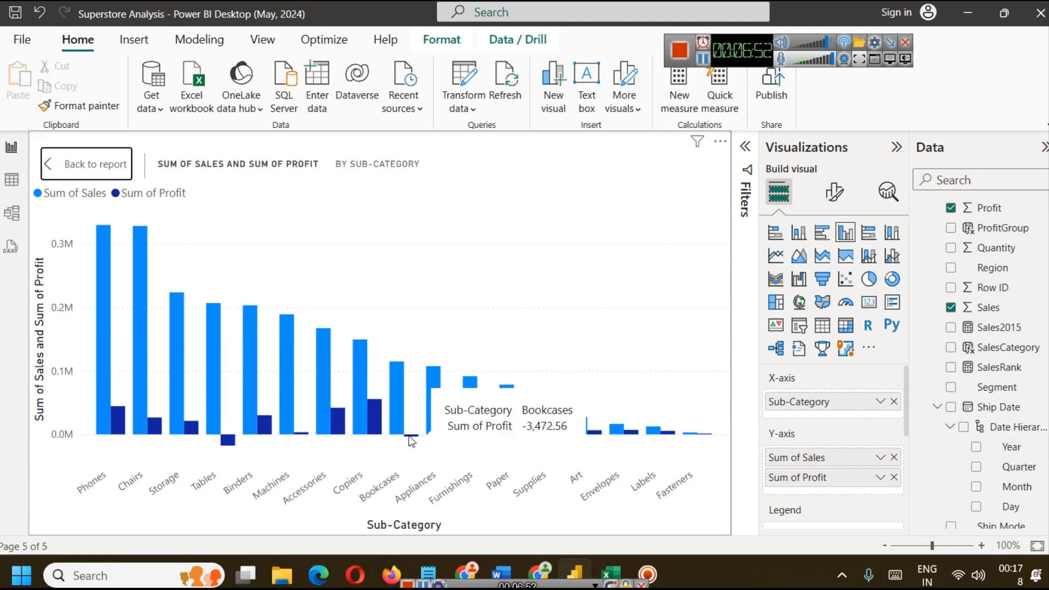
{"action": "left_click", "coordinate": [90, 159]}
{"action": "left_click", "coordinate": [686, 262]}
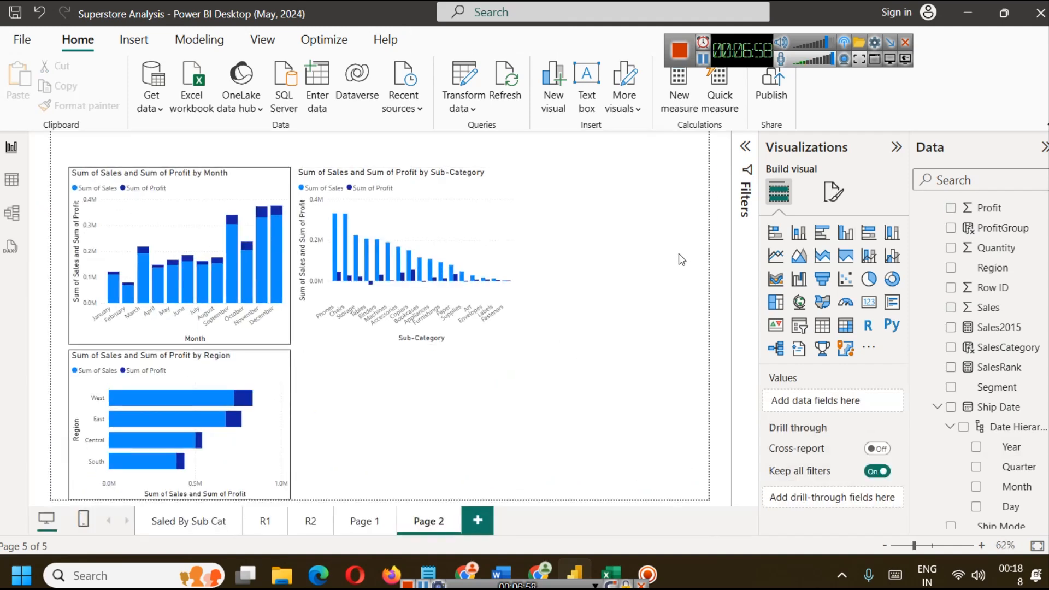
Step: Copy the monthly chart's border formatting onto the sub-category chart with Format Painter
{"action": "left_click", "coordinate": [278, 183]}
{"action": "left_click", "coordinate": [87, 110]}
{"action": "left_click", "coordinate": [453, 189]}
{"action": "left_click", "coordinate": [606, 260]}
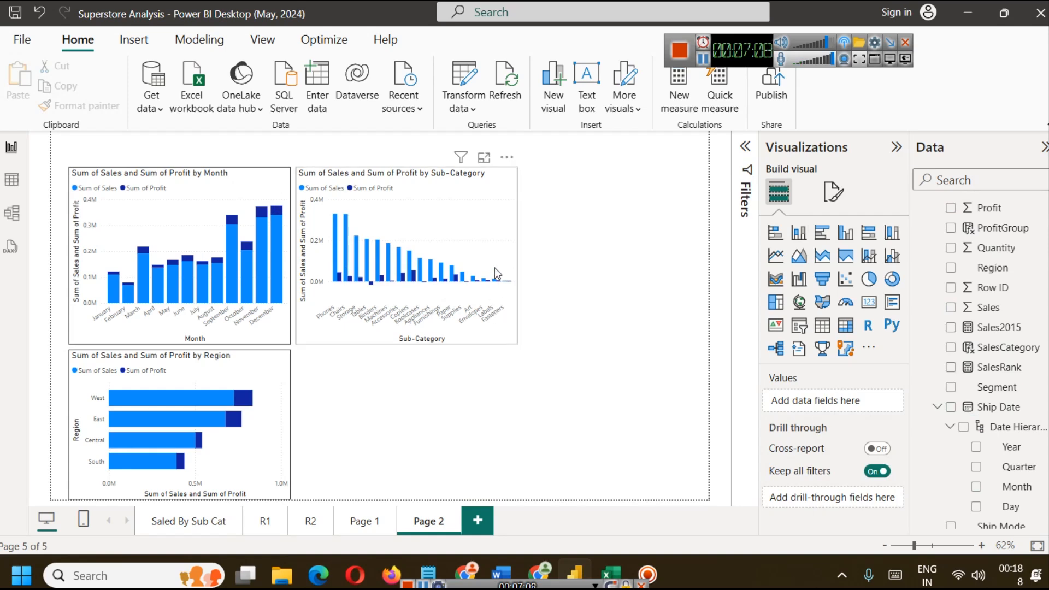
Step: Duplicate the sub-category chart, reduce the copy's height and place it directly below the original
{"action": "left_click", "coordinate": [487, 227]}
{"action": "key", "text": "ctrl+c"}
{"action": "key", "text": "ctrl+v"}
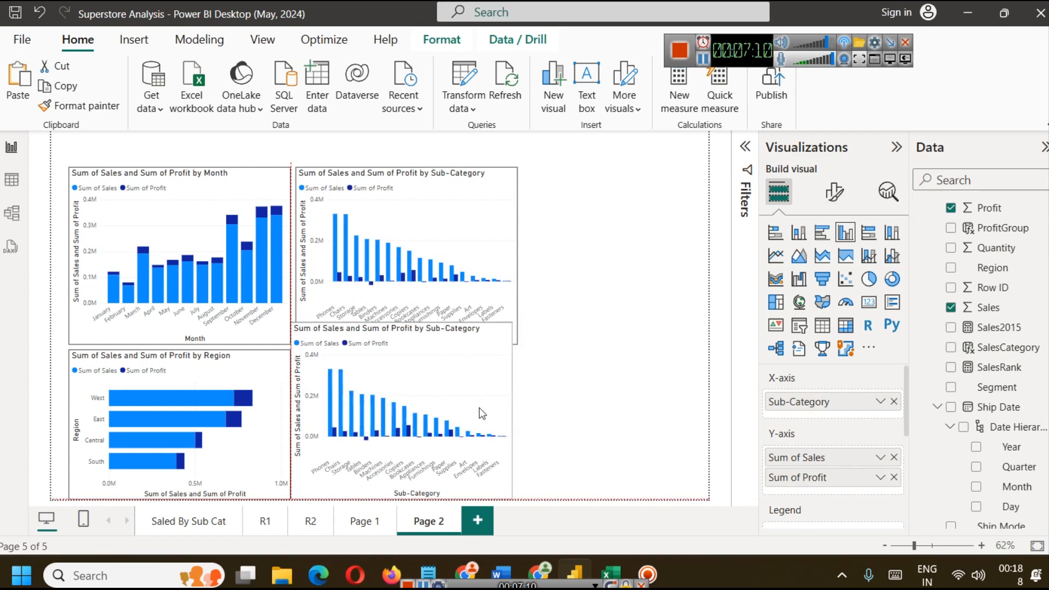
{"action": "left_click_drag", "start_coordinate": [403, 323], "coordinate": [404, 356]}
{"action": "mouse_move", "coordinate": [480, 405]}
{"action": "left_mouse_down"}
{"action": "mouse_move", "coordinate": [494, 402]}
{"action": "mouse_move", "coordinate": [484, 399]}
{"action": "left_mouse_up"}
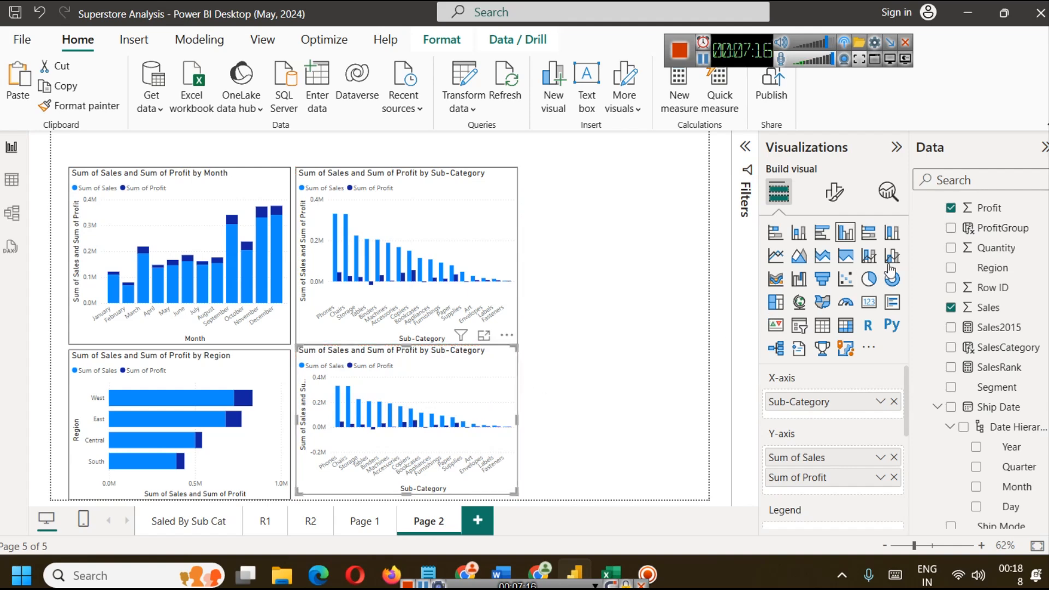
Step: Convert the duplicated sub-category chart to a clustered bar chart and replace Sub-Category with Category on its Y-axis
{"action": "left_click", "coordinate": [822, 233]}
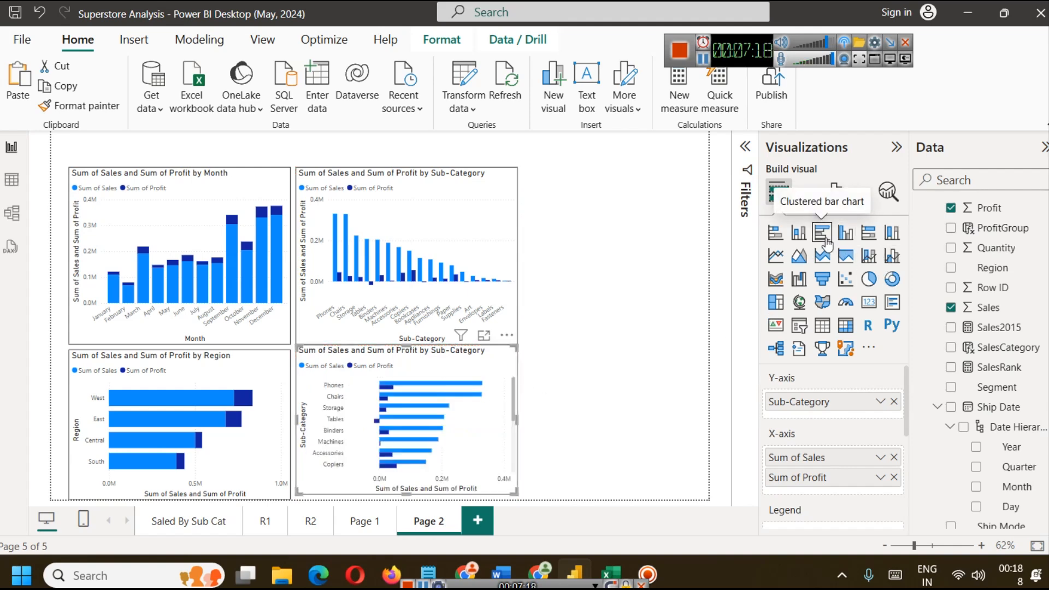
{"action": "left_click", "coordinate": [591, 392]}
{"action": "left_click_drag", "start_coordinate": [409, 365], "coordinate": [410, 371]}
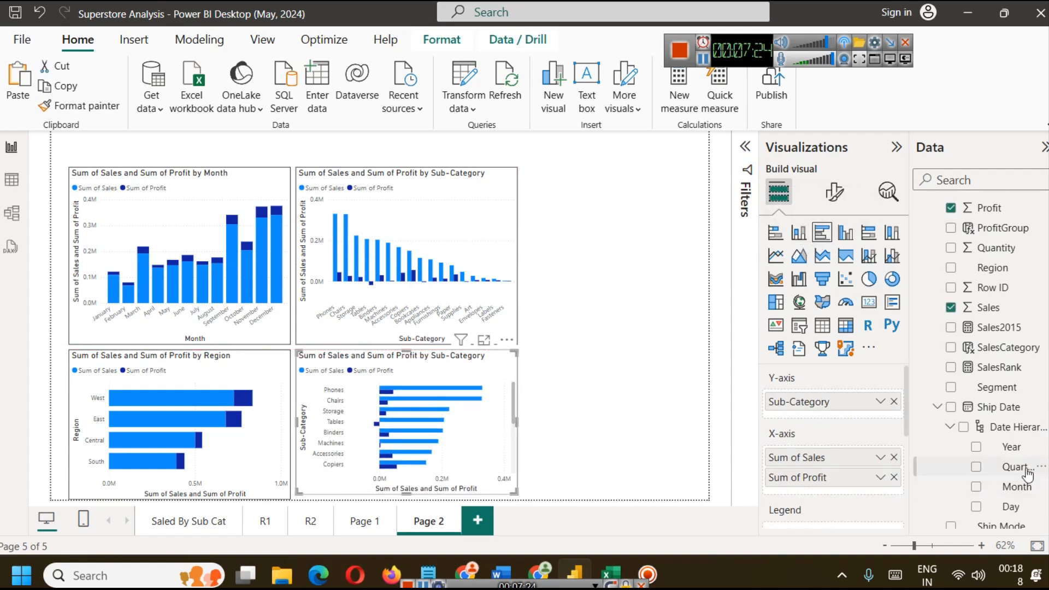
{"action": "left_click", "coordinate": [894, 402]}
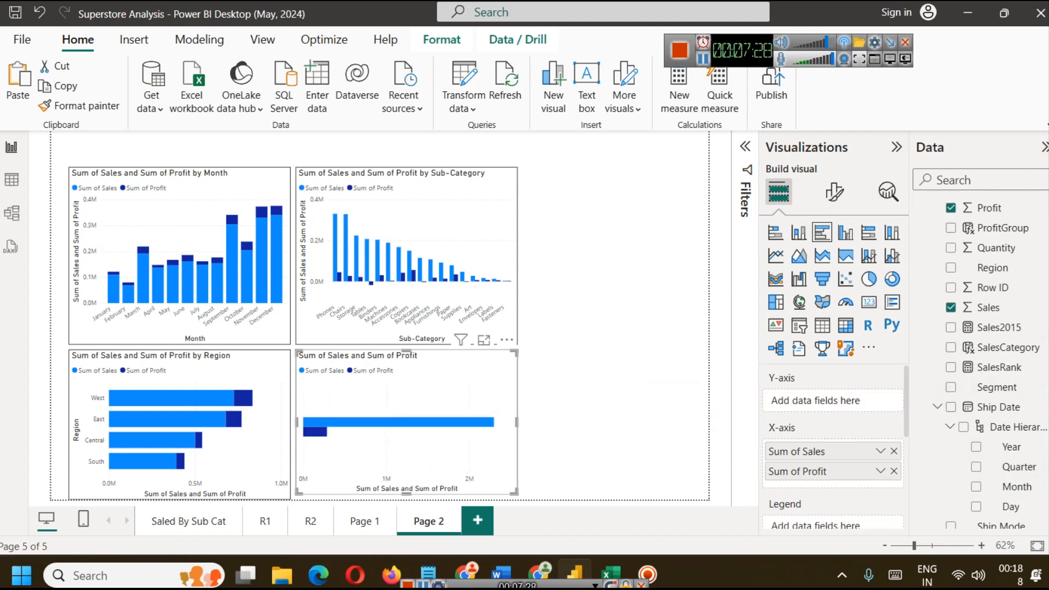
{"action": "scroll", "coordinate": [1044, 285], "scroll_direction": "up", "scroll_amount": 8}
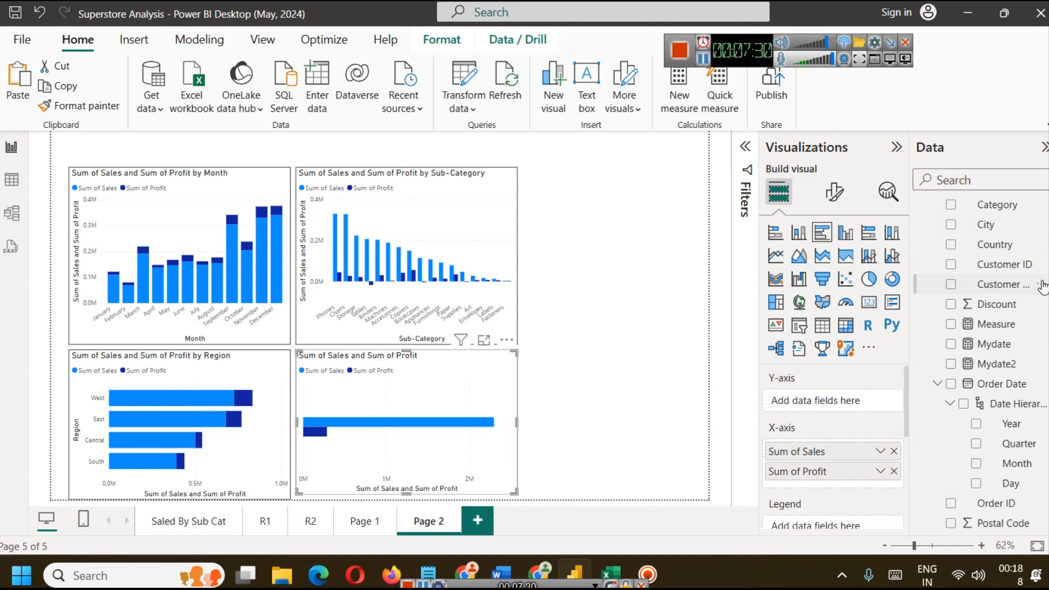
{"action": "left_click_drag", "start_coordinate": [1027, 208], "coordinate": [876, 406]}
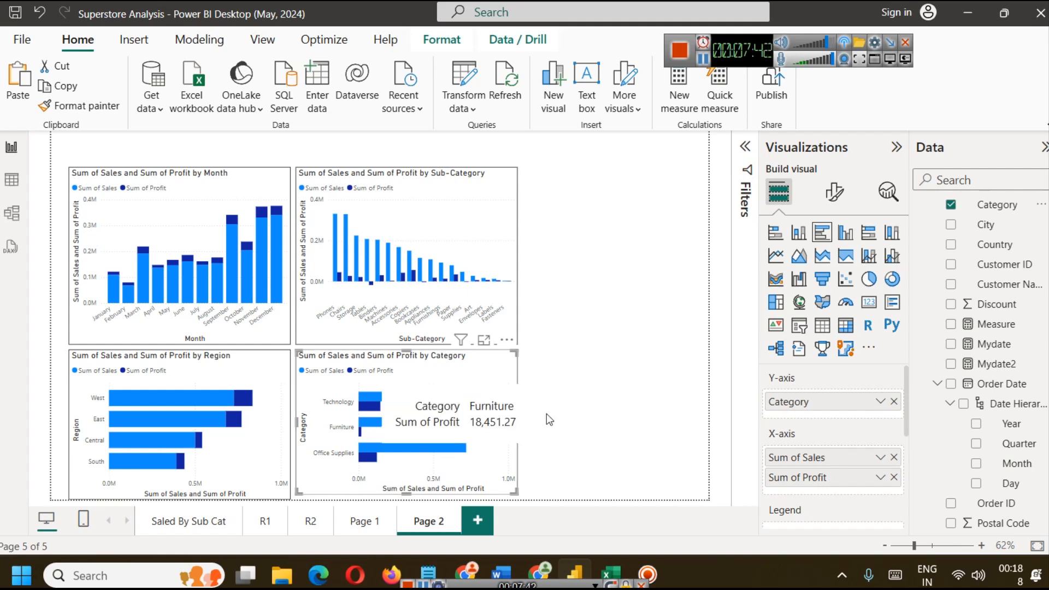
{"action": "left_click", "coordinate": [663, 218]}
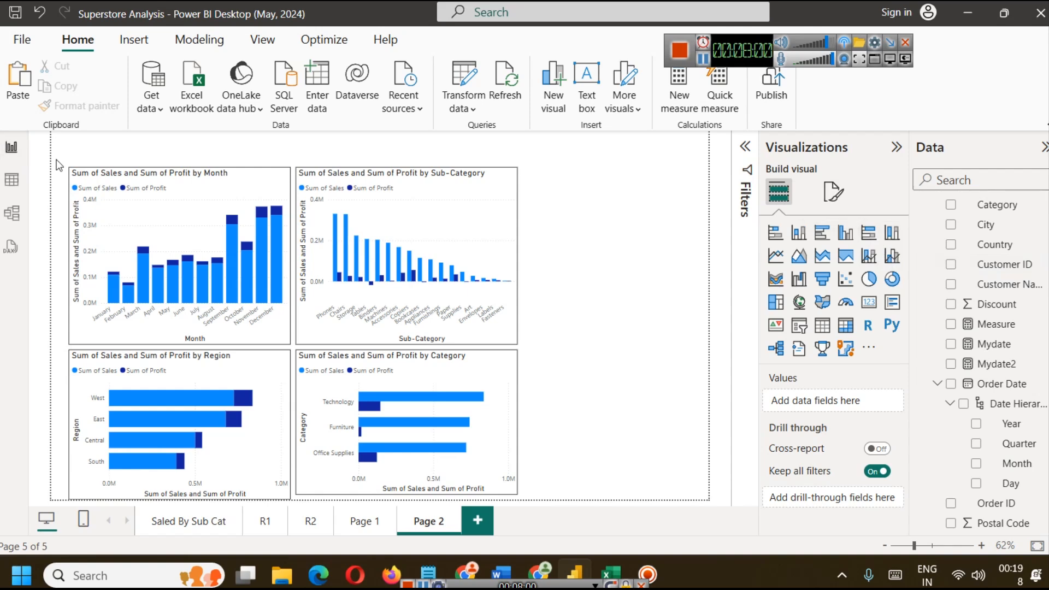
Step: Narrow the sub-category chart and the category chart below it to matching widths, freeing space beside them
{"action": "left_click", "coordinate": [265, 189]}
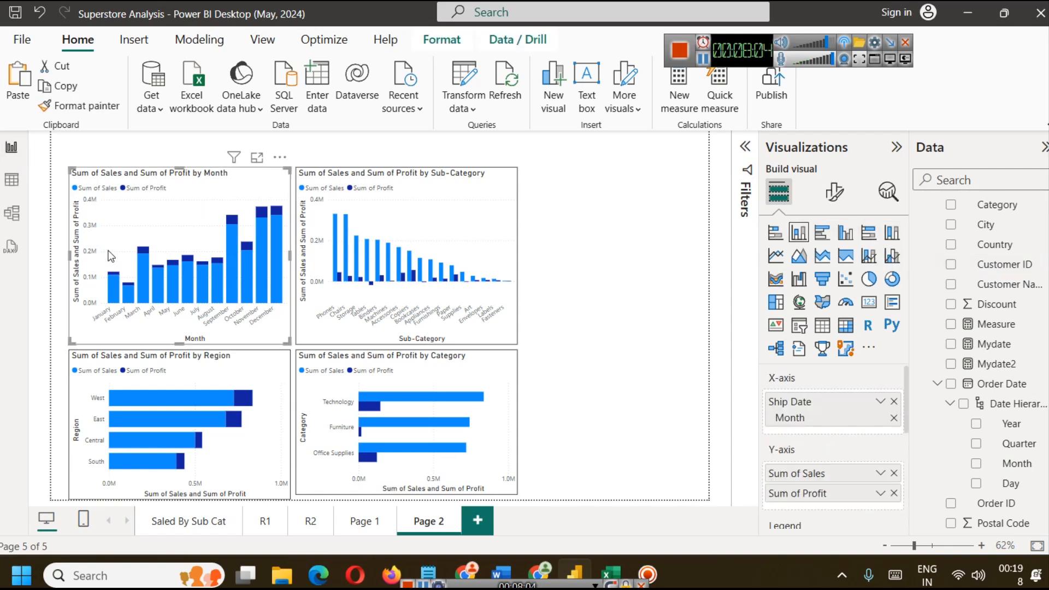
{"action": "left_click", "coordinate": [498, 229]}
{"action": "left_click_drag", "start_coordinate": [518, 253], "coordinate": [503, 251]}
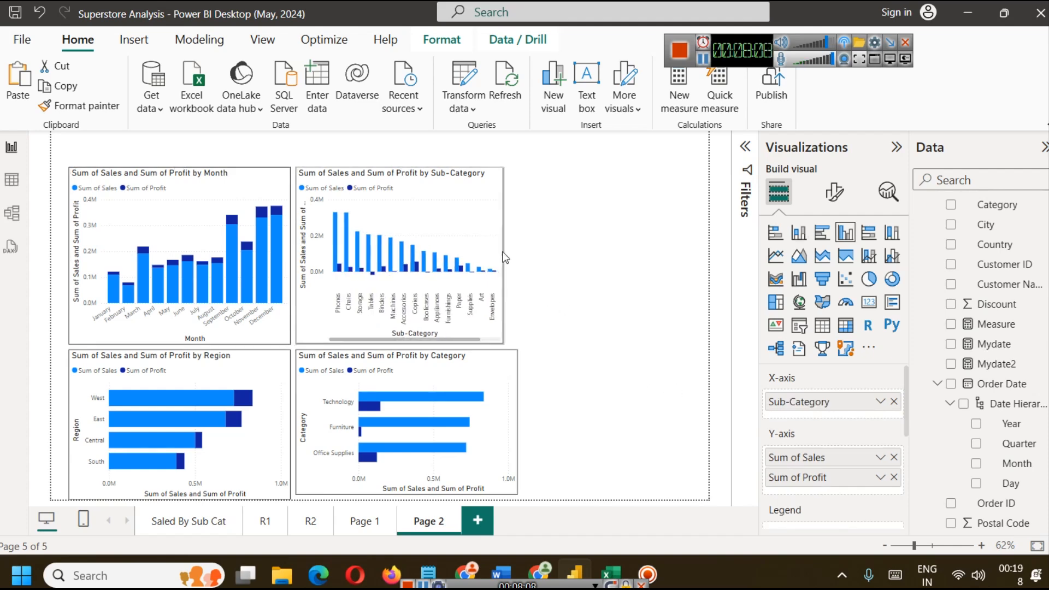
{"action": "left_click", "coordinate": [511, 408]}
{"action": "left_click_drag", "start_coordinate": [515, 420], "coordinate": [496, 420]}
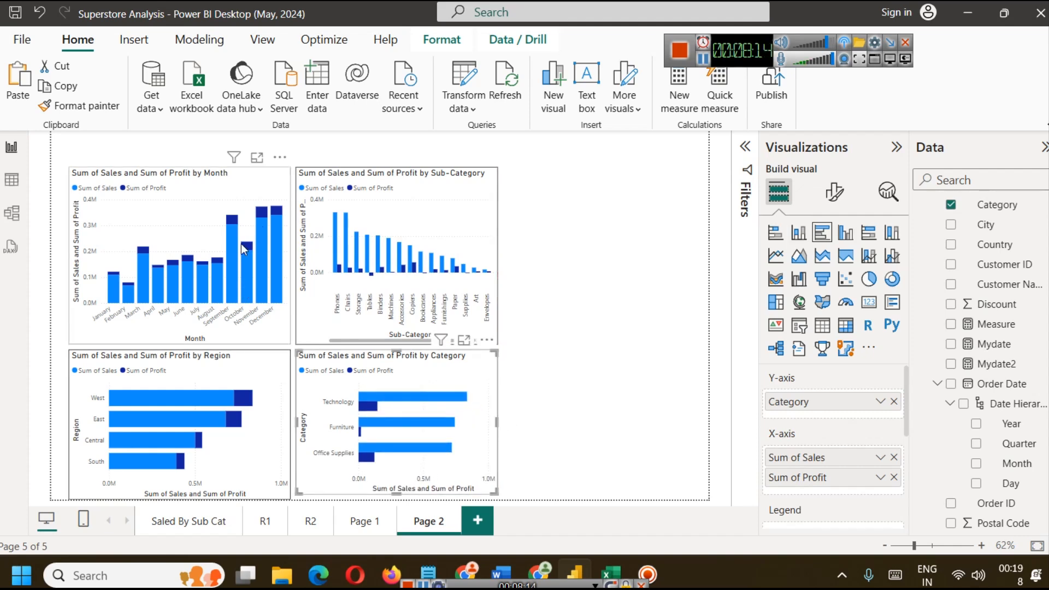
Step: Duplicate the monthly stacked column chart, place the copy beside the sub-category chart and narrow it to fit the free space
{"action": "left_click", "coordinate": [192, 182]}
{"action": "key", "text": "ctrl+c"}
{"action": "key", "text": "ctrl+v"}
{"action": "left_click_drag", "start_coordinate": [195, 186], "coordinate": [652, 183]}
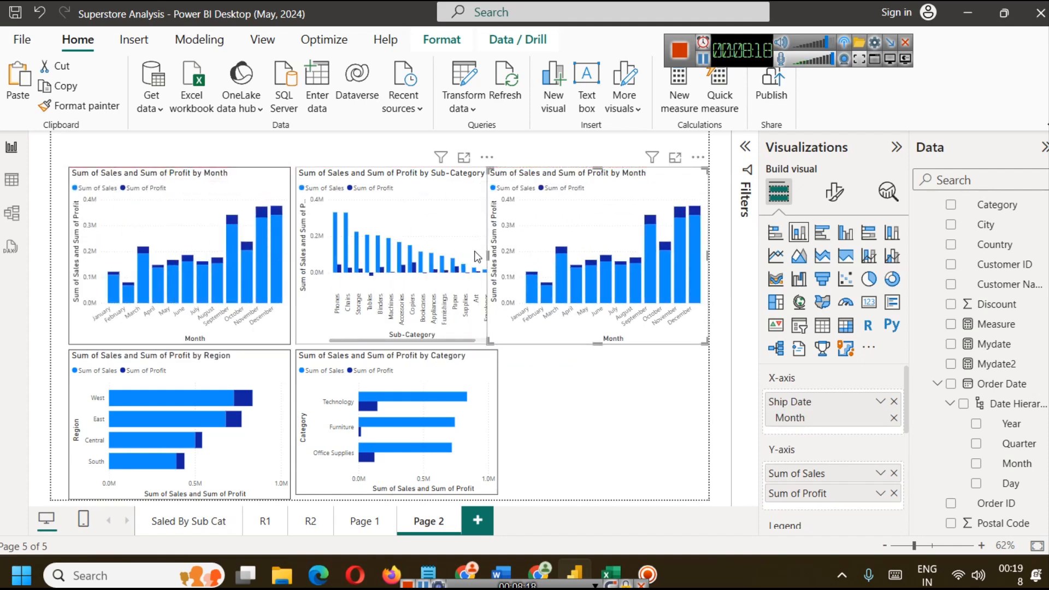
{"action": "left_click_drag", "start_coordinate": [485, 253], "coordinate": [507, 253]}
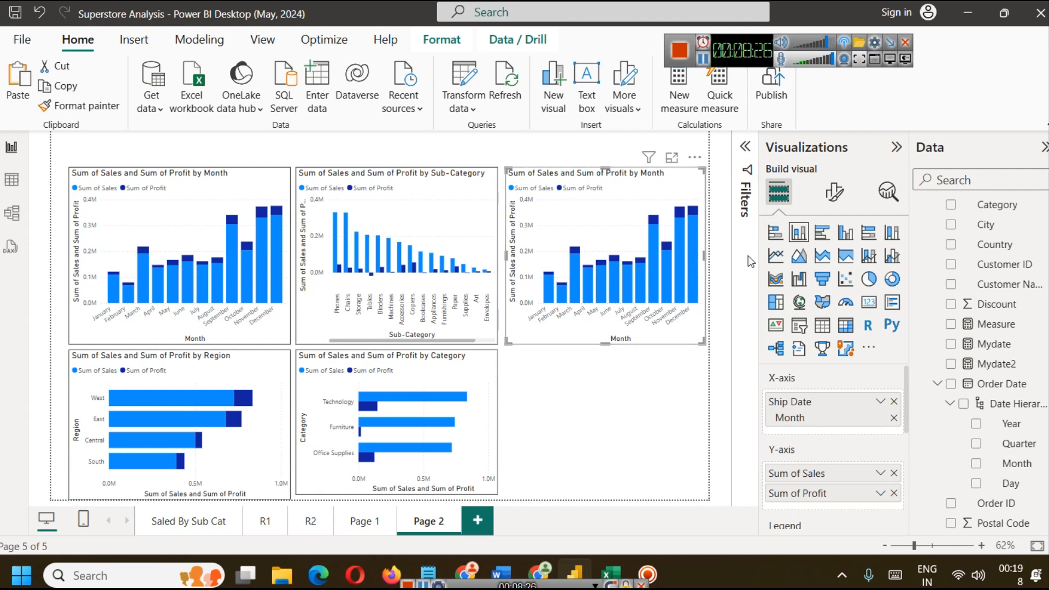
Step: Convert the copied monthly chart to a 100% stacked column chart and turn on its data labels
{"action": "left_click", "coordinate": [892, 234]}
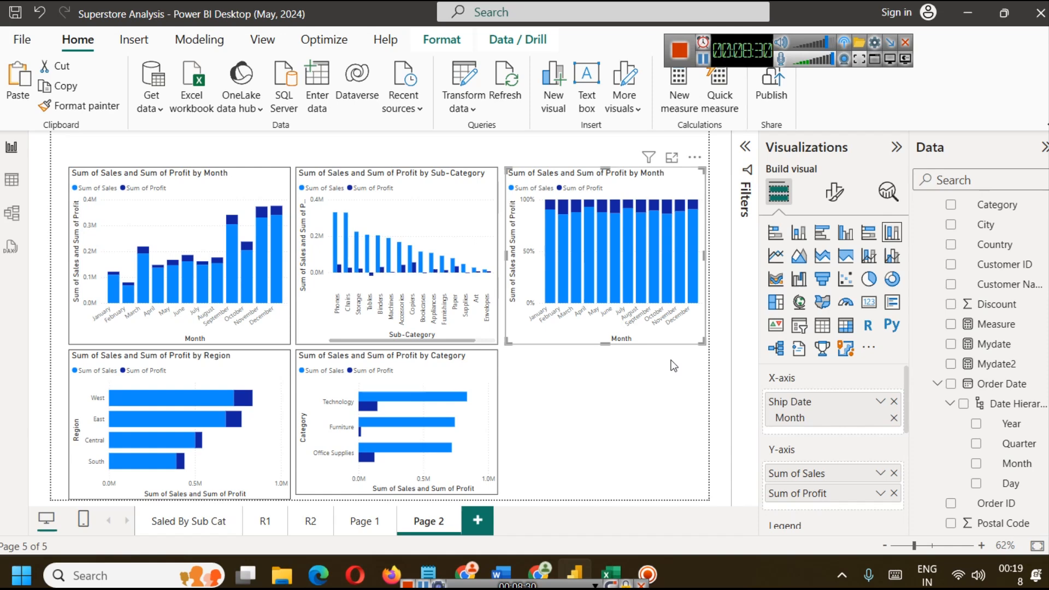
{"action": "left_click", "coordinate": [837, 193]}
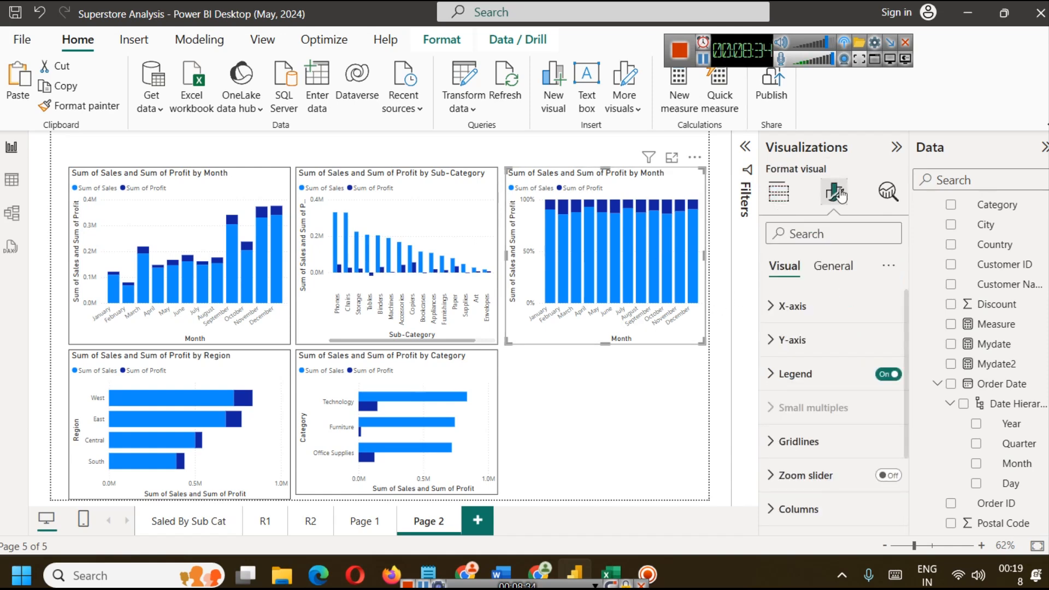
{"action": "scroll", "coordinate": [858, 434], "scroll_direction": "down", "scroll_amount": 3}
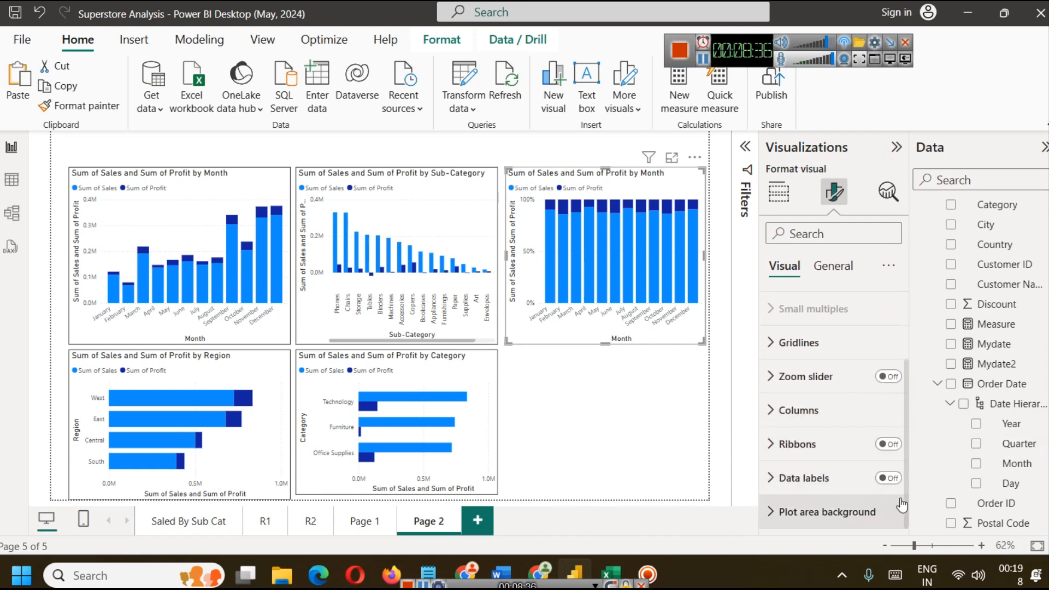
{"action": "left_click", "coordinate": [888, 478]}
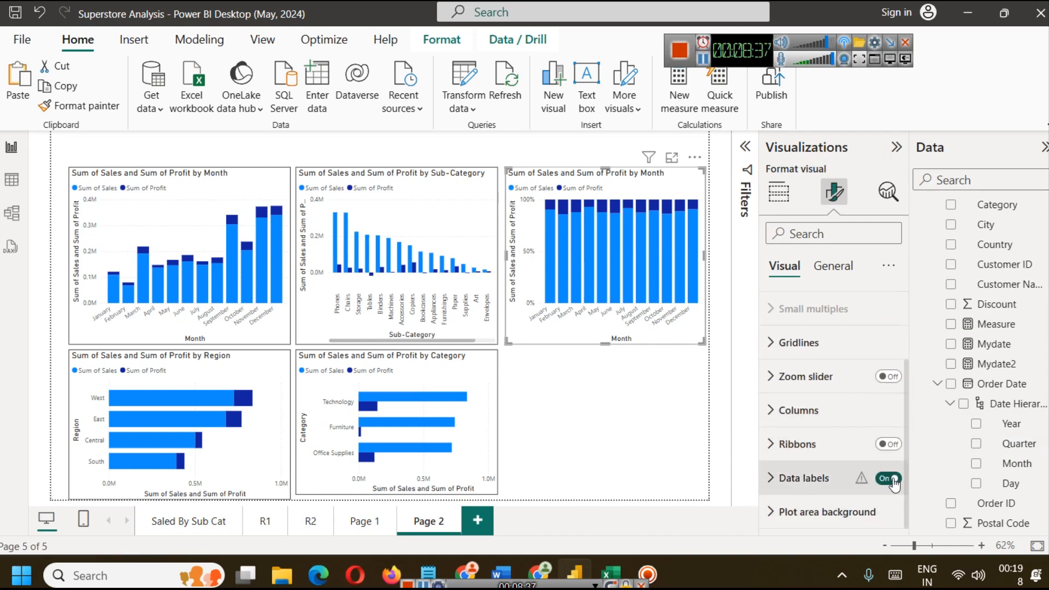
Step: Enlarge the 100% stacked column chart in focus mode, examine the monthly sales and profit percentages, and return to the report
{"action": "left_click", "coordinate": [674, 158]}
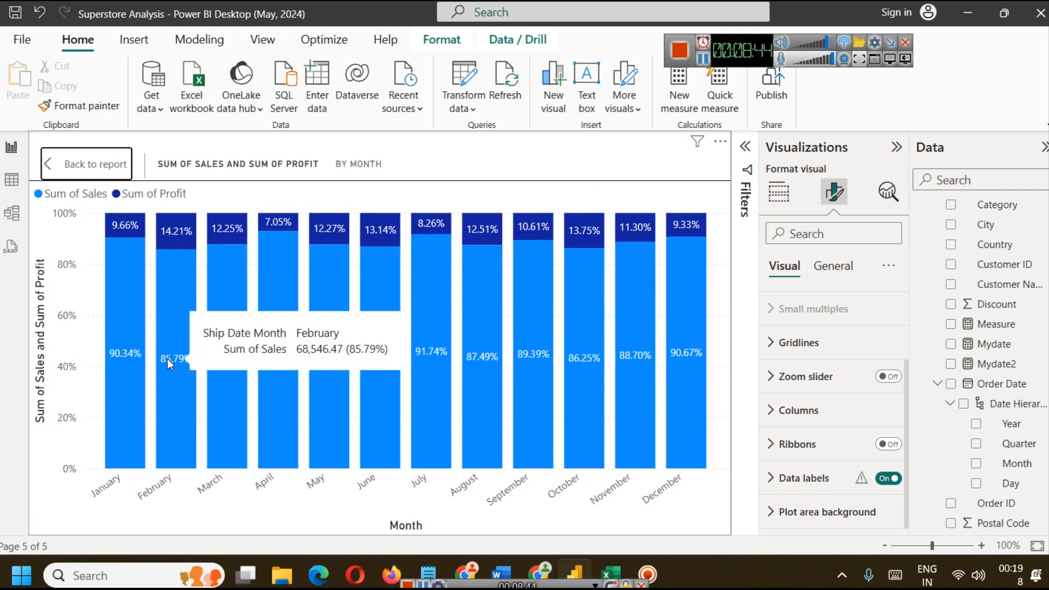
{"action": "mouse_move", "coordinate": [119, 233]}
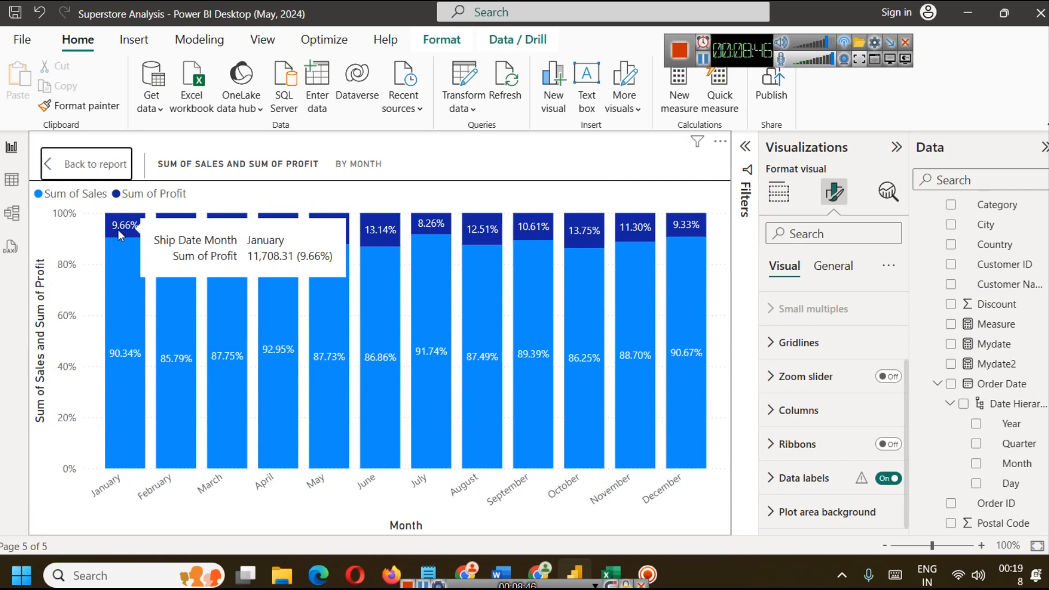
{"action": "mouse_move", "coordinate": [207, 370]}
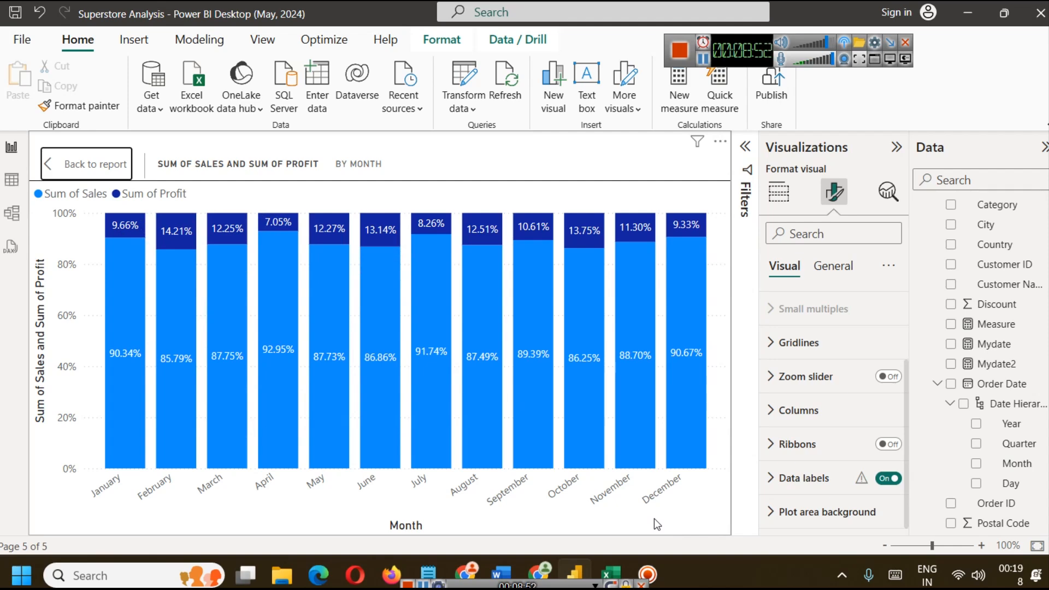
{"action": "left_click", "coordinate": [89, 164]}
Step: Turn on data labels for the original monthly stacked column chart and check them in focus mode
{"action": "left_click", "coordinate": [227, 181]}
{"action": "left_click", "coordinate": [889, 478]}
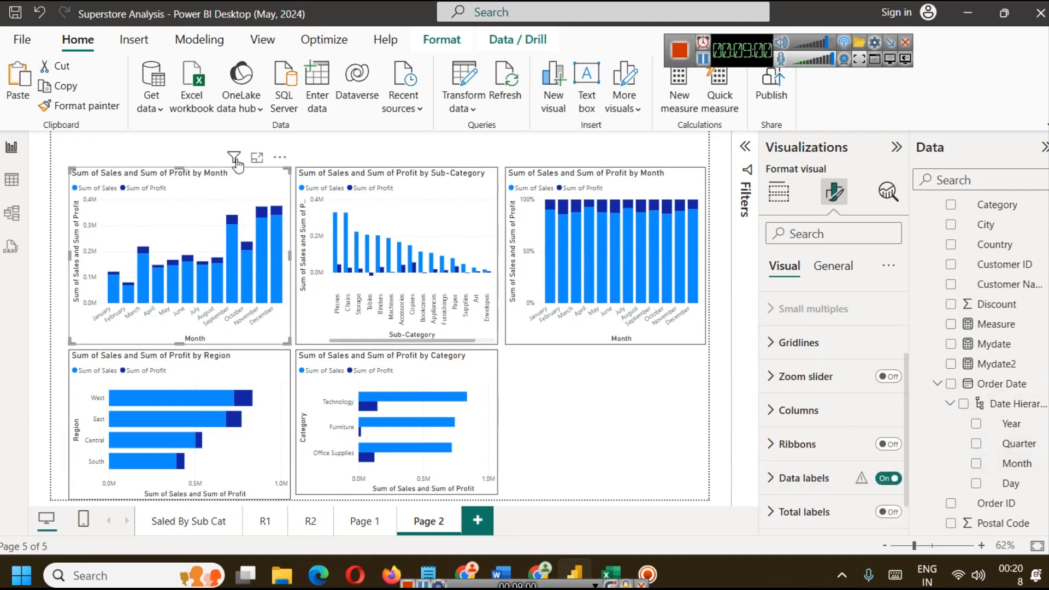
{"action": "left_click", "coordinate": [257, 158]}
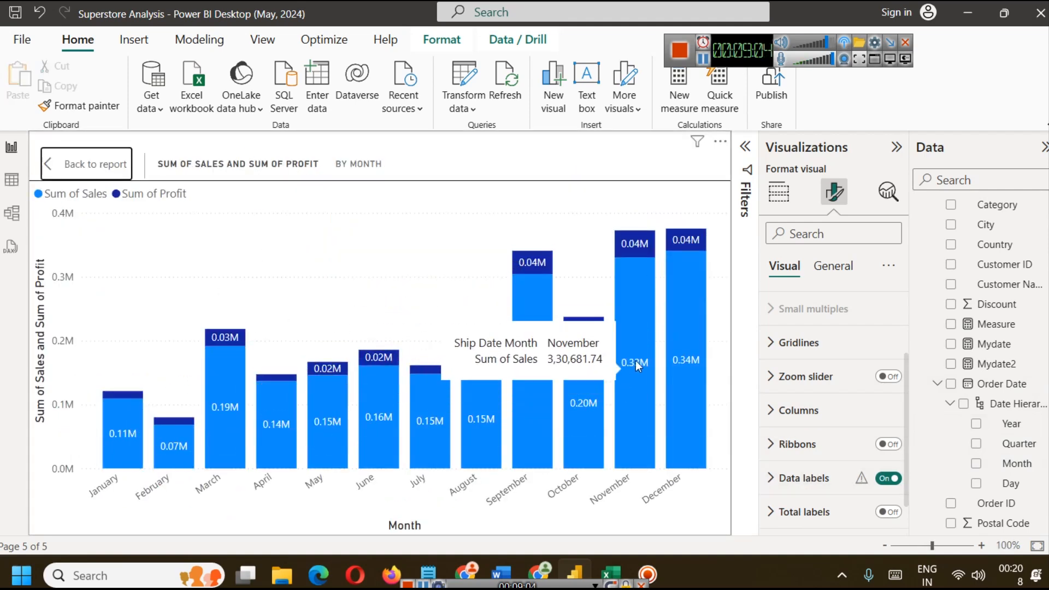
{"action": "left_click", "coordinate": [46, 166]}
Step: Reopen the 100% stacked column chart in focus mode to compare its percentage labels with the stacked chart's values, and return to the report
{"action": "left_click", "coordinate": [656, 182]}
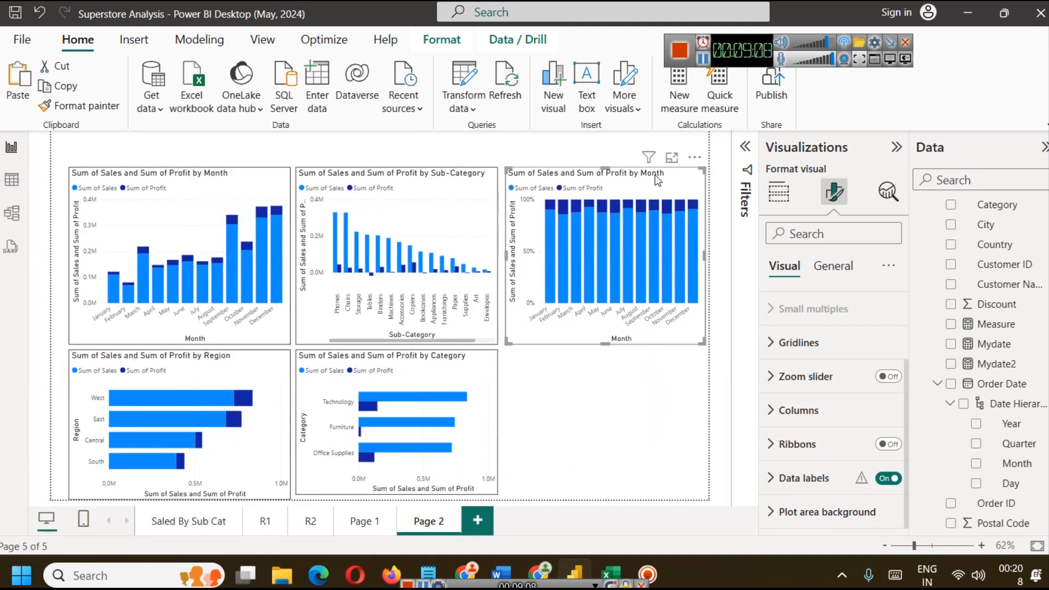
{"action": "left_click", "coordinate": [672, 157]}
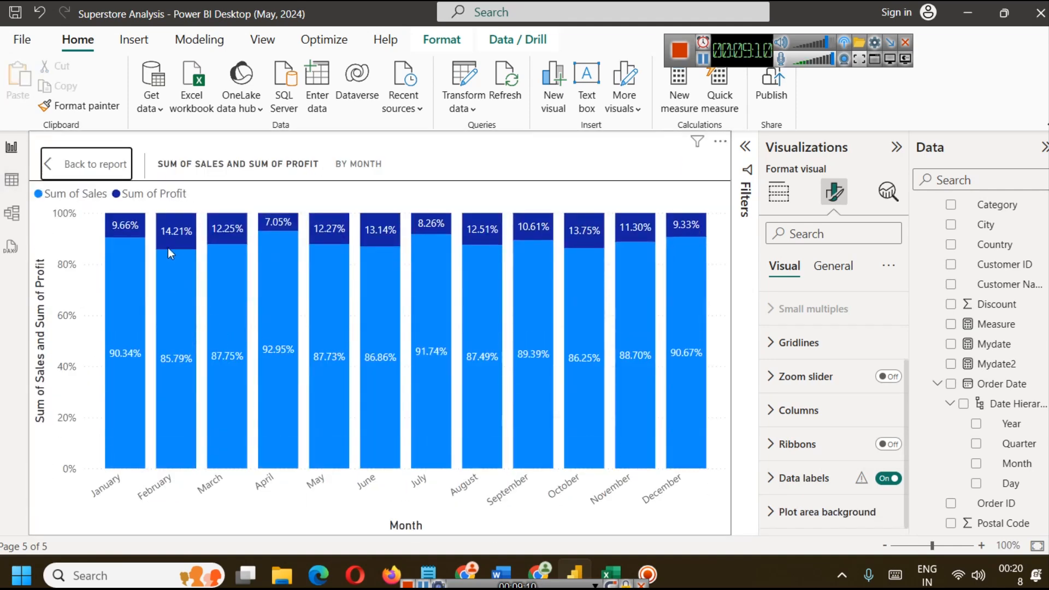
{"action": "left_click", "coordinate": [92, 167]}
{"action": "left_click", "coordinate": [566, 440]}
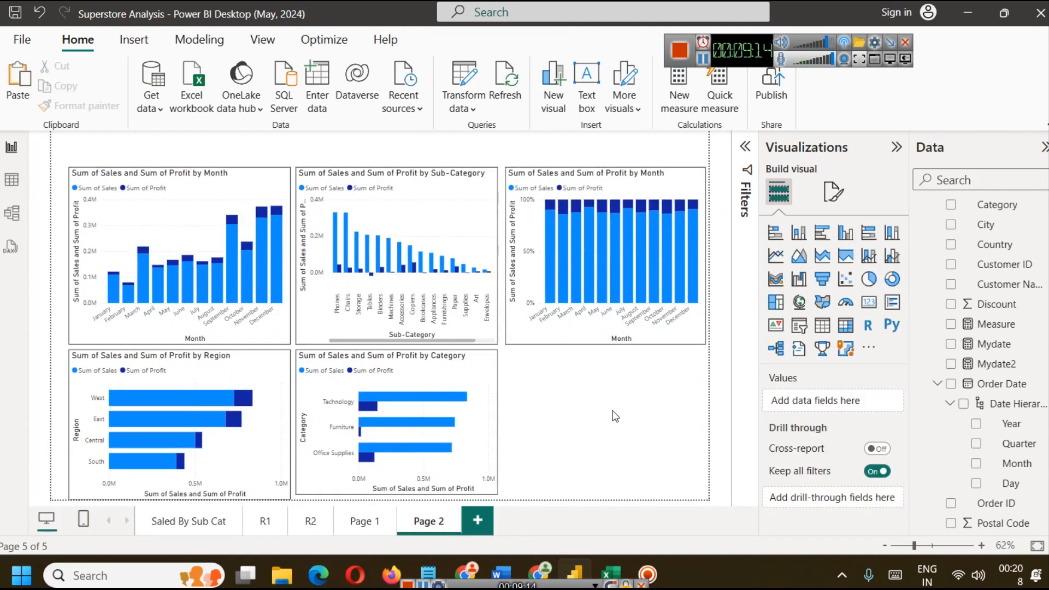
Step: Duplicate the 100% stacked column chart, reduce the copy's height to fit directly below the original and align its edge with it
{"action": "left_click", "coordinate": [639, 190]}
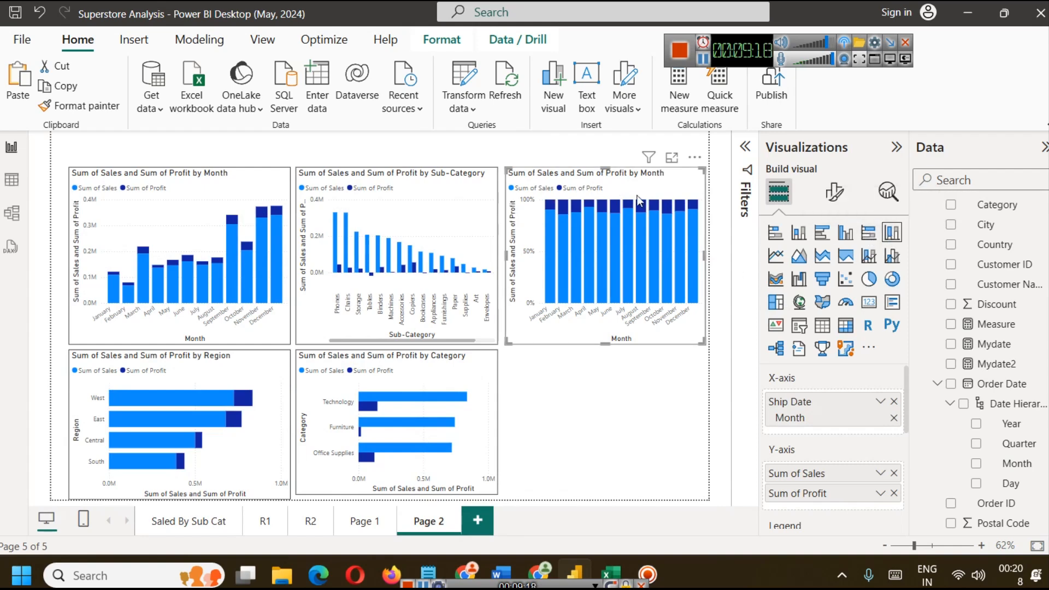
{"action": "key", "text": "ctrl+c"}
{"action": "key", "text": "ctrl+v"}
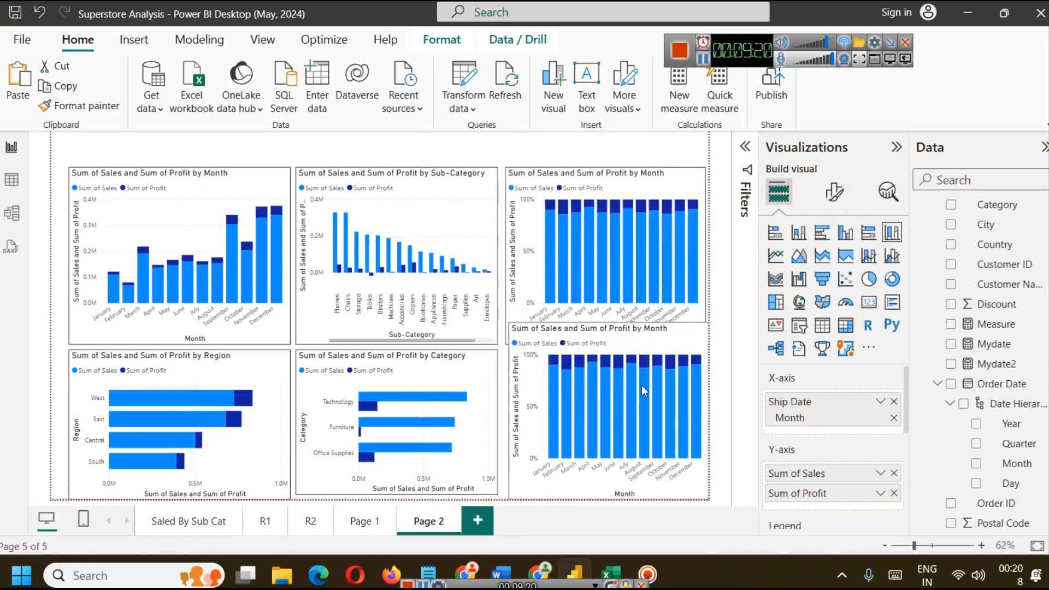
{"action": "left_click_drag", "start_coordinate": [608, 323], "coordinate": [605, 363]}
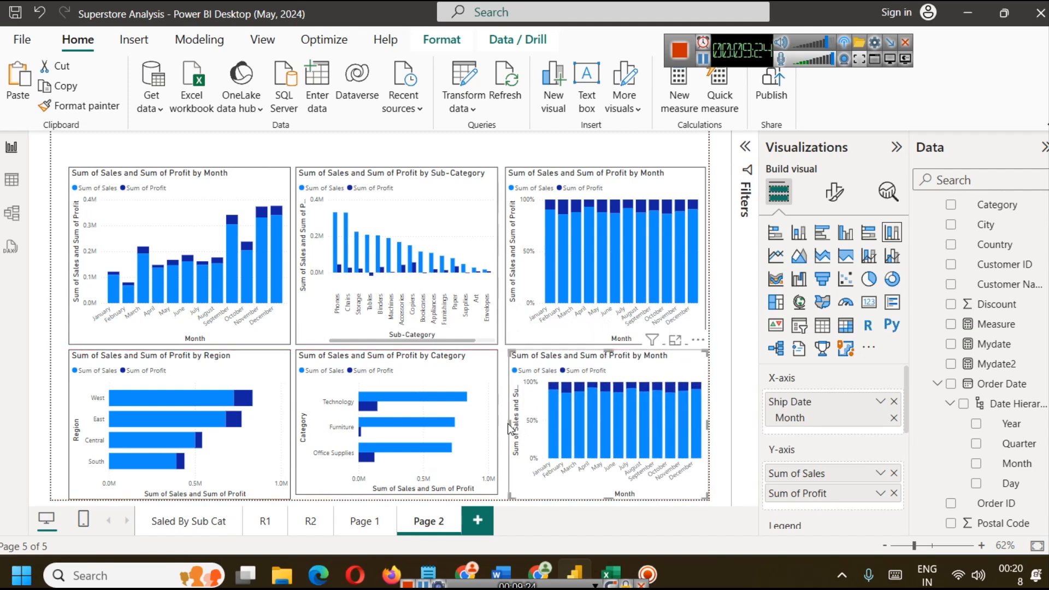
{"action": "left_click_drag", "start_coordinate": [508, 424], "coordinate": [504, 424]}
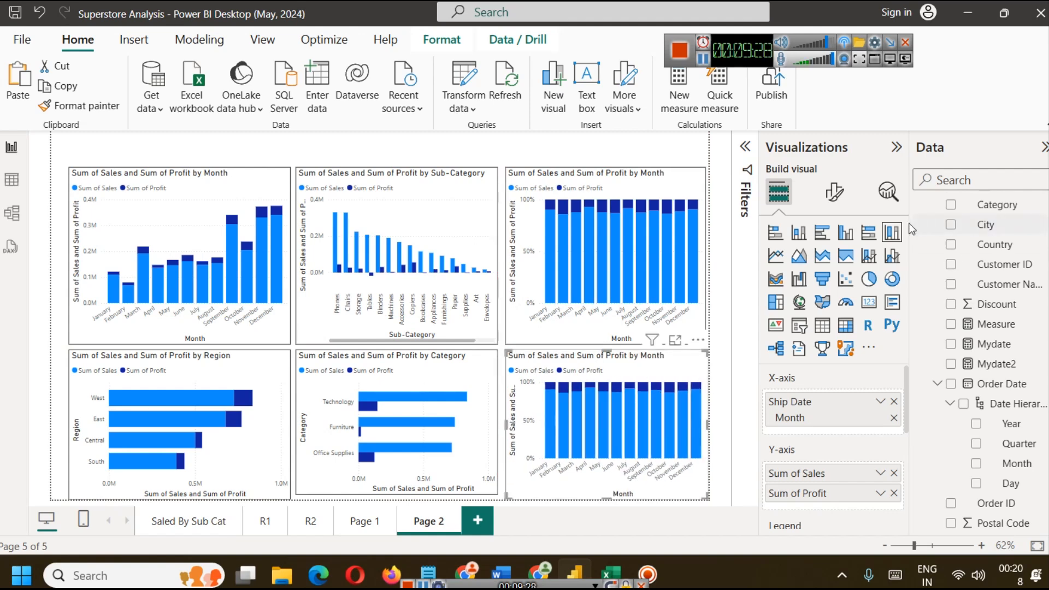
Step: Convert the lower copy to a 100% stacked bar chart and inspect its monthly sales percentages
{"action": "left_click", "coordinate": [869, 233]}
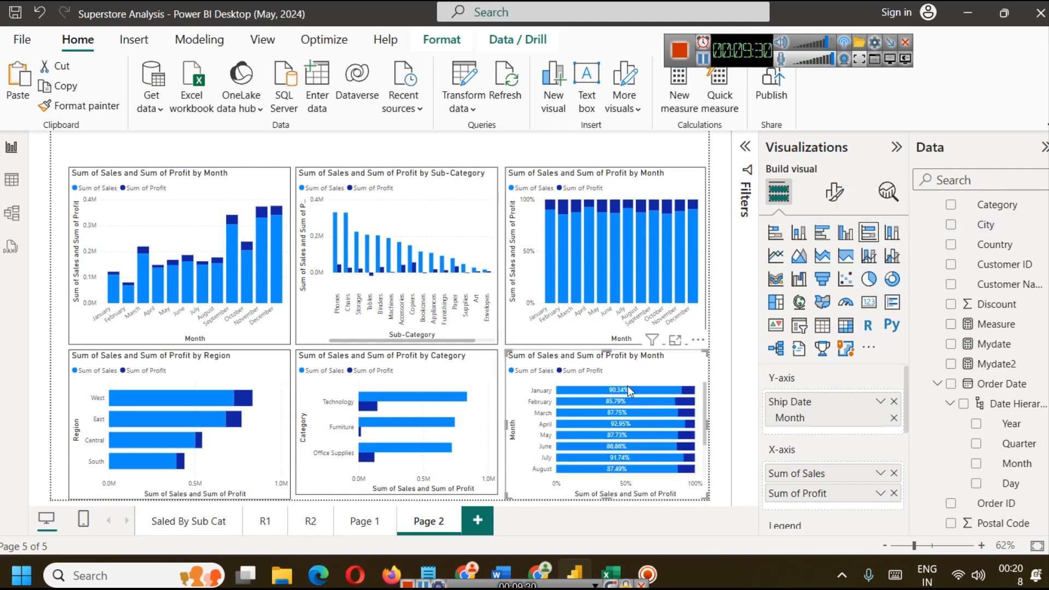
{"action": "mouse_move", "coordinate": [646, 412]}
{"action": "mouse_move", "coordinate": [599, 434]}
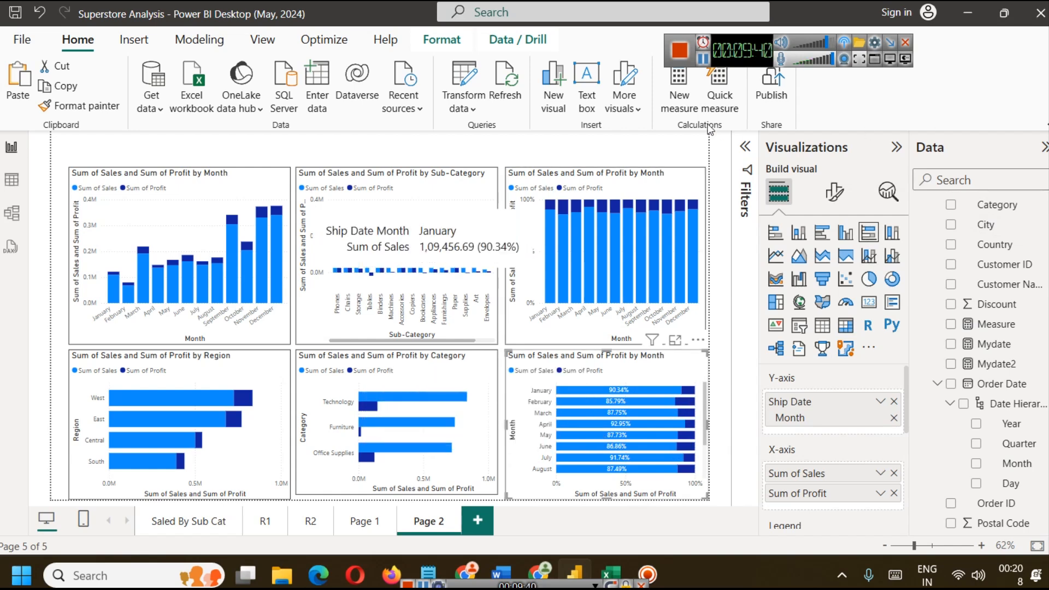
{"action": "left_click", "coordinate": [567, 157]}
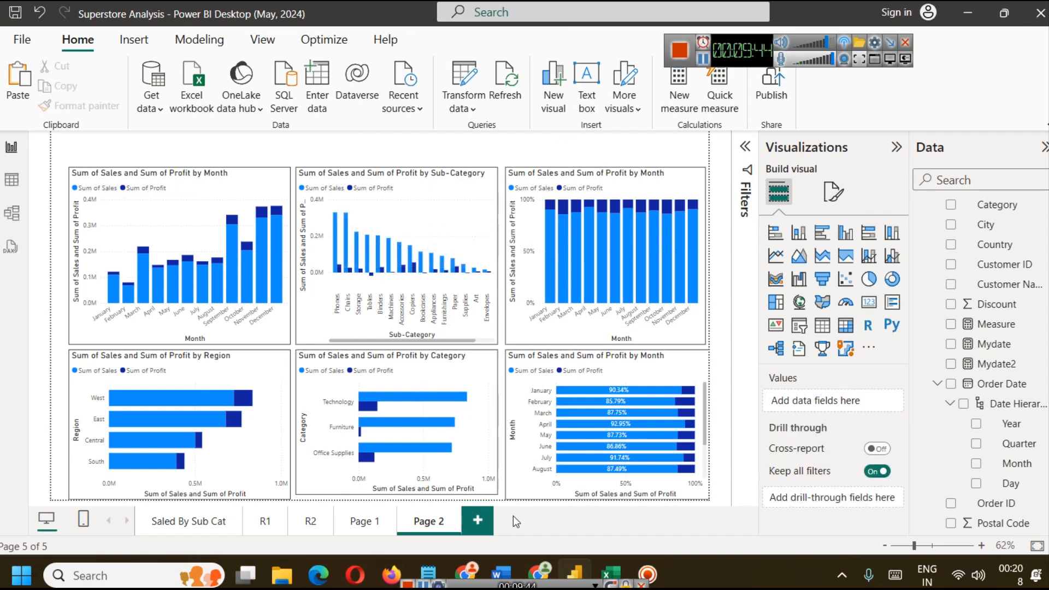
Step: Switch to the browser article on the top 5 Power BI charts and review the bar, column and line chart sections
{"action": "left_click", "coordinate": [539, 568]}
{"action": "scroll", "coordinate": [286, 255], "scroll_direction": "down", "scroll_amount": 1}
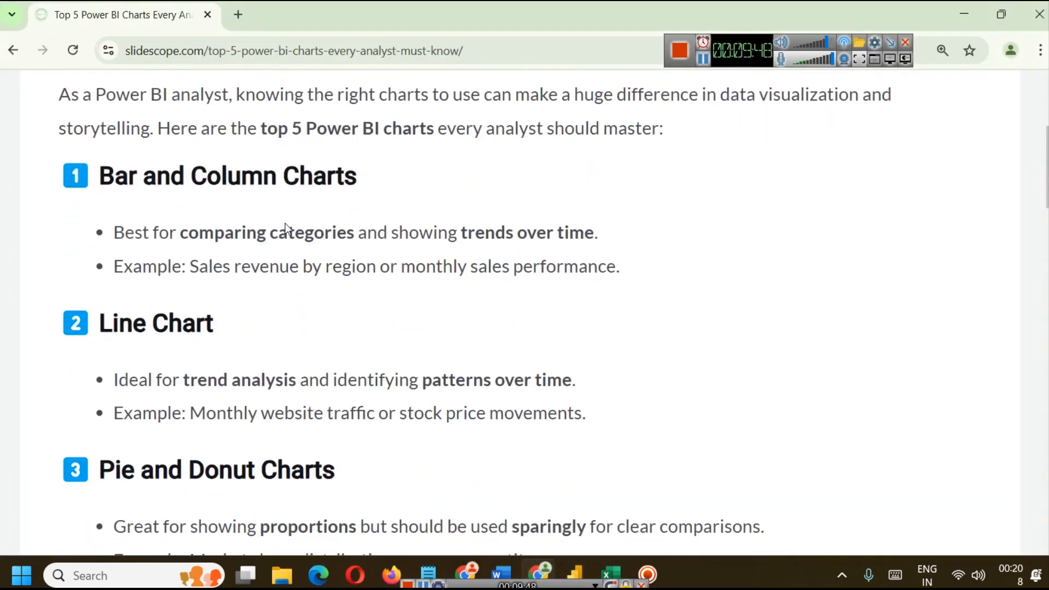
{"action": "scroll", "coordinate": [293, 257], "scroll_direction": "down", "scroll_amount": 1}
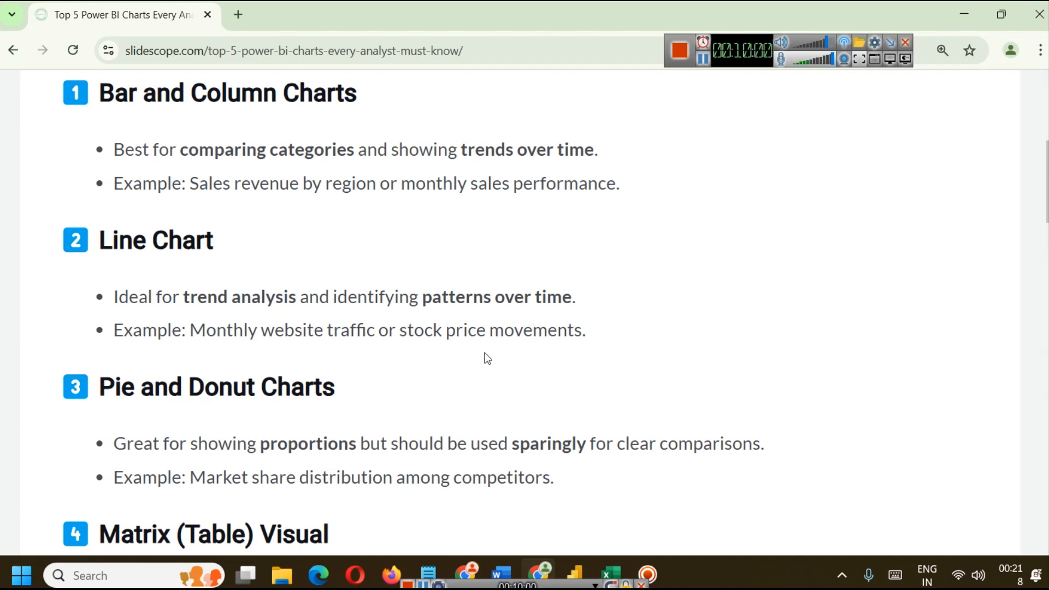
Step: Switch back to Power BI Desktop, add a new report page, insert a blank line chart, move it down slightly and widen it
{"action": "left_click", "coordinate": [574, 558]}
{"action": "left_click", "coordinate": [479, 522]}
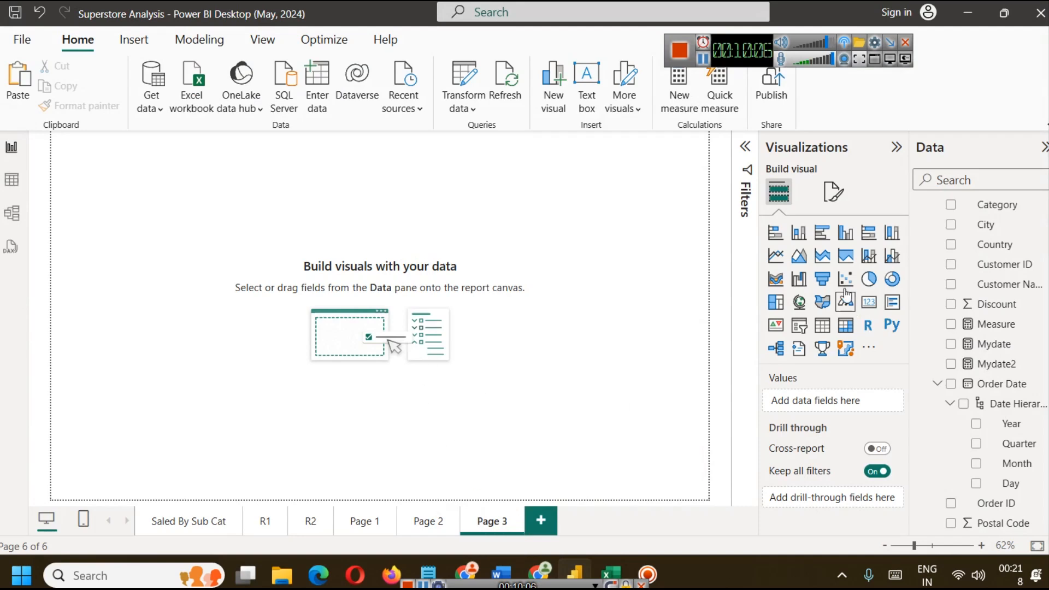
{"action": "left_click", "coordinate": [776, 255]}
{"action": "left_click_drag", "start_coordinate": [122, 137], "coordinate": [122, 182]}
{"action": "left_click_drag", "start_coordinate": [194, 244], "coordinate": [194, 269]}
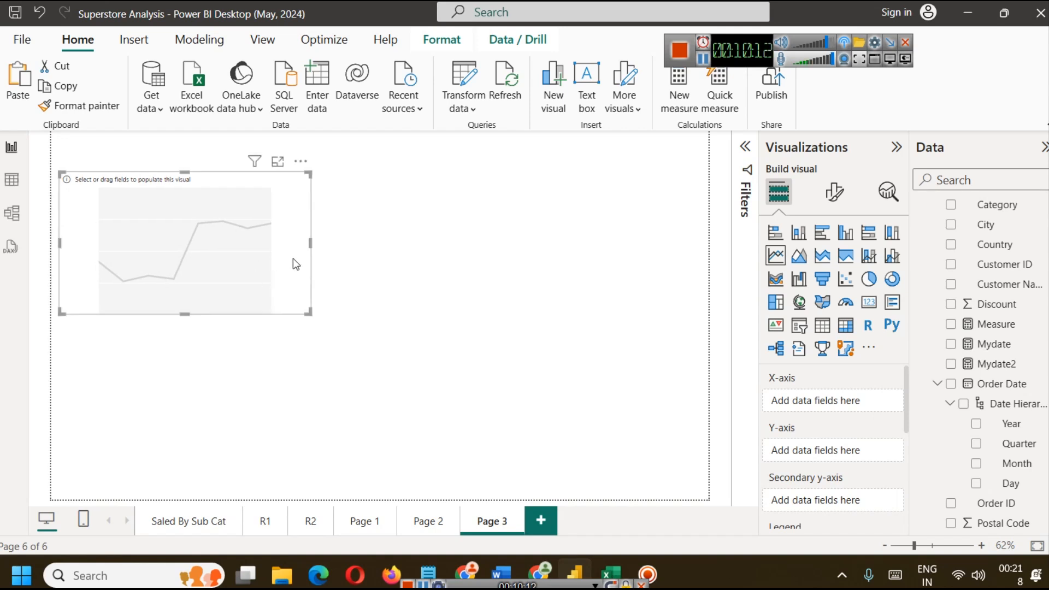
{"action": "left_click_drag", "start_coordinate": [309, 244], "coordinate": [381, 239]}
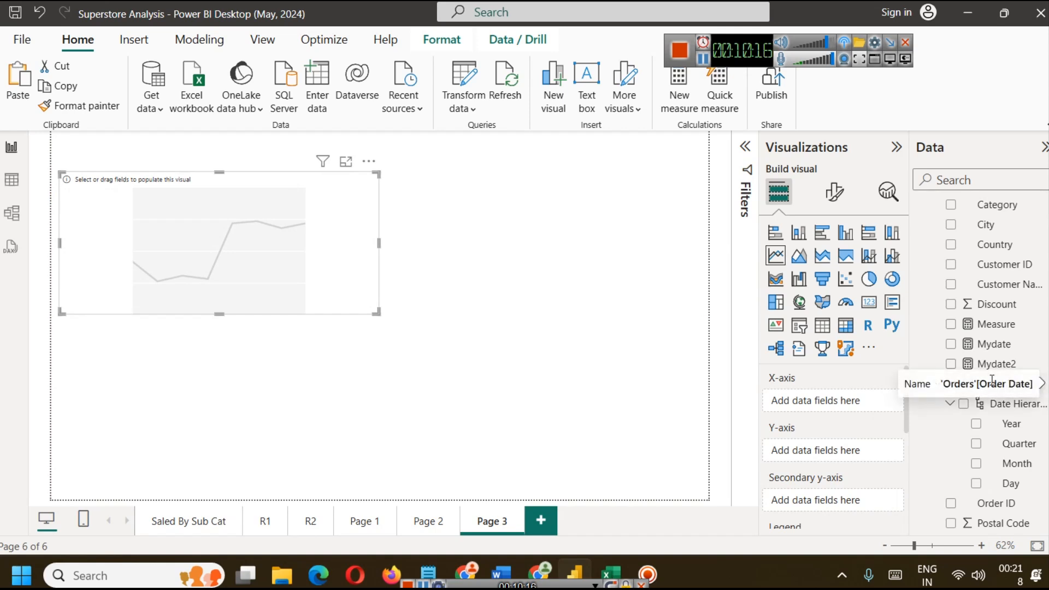
Step: Plot Sales by the Order Date hierarchy in the blank line chart, using Order Date as X-axis and Sales as Y-axis
{"action": "left_click_drag", "start_coordinate": [1015, 384], "coordinate": [849, 404]}
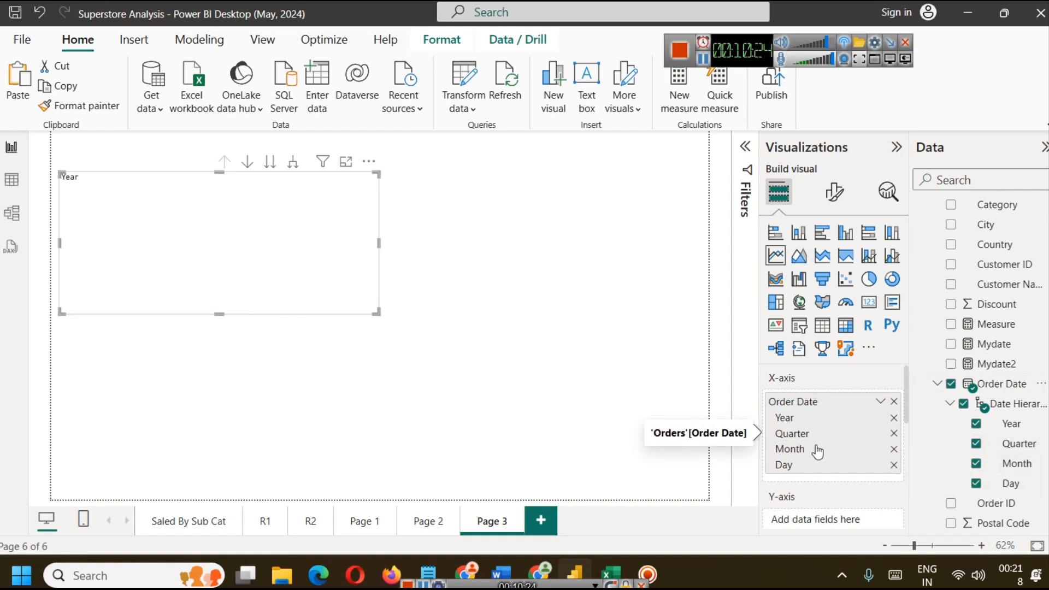
{"action": "scroll", "coordinate": [800, 450], "scroll_direction": "down", "scroll_amount": 2}
{"action": "scroll", "coordinate": [1022, 475], "scroll_direction": "down", "scroll_amount": 5}
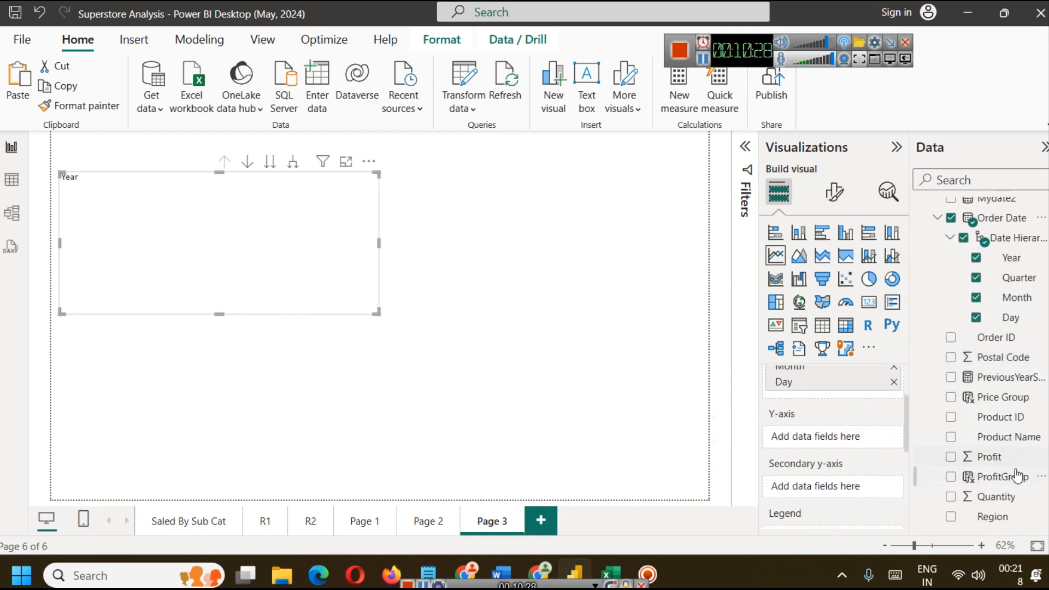
{"action": "left_click_drag", "start_coordinate": [1022, 476], "coordinate": [860, 437]}
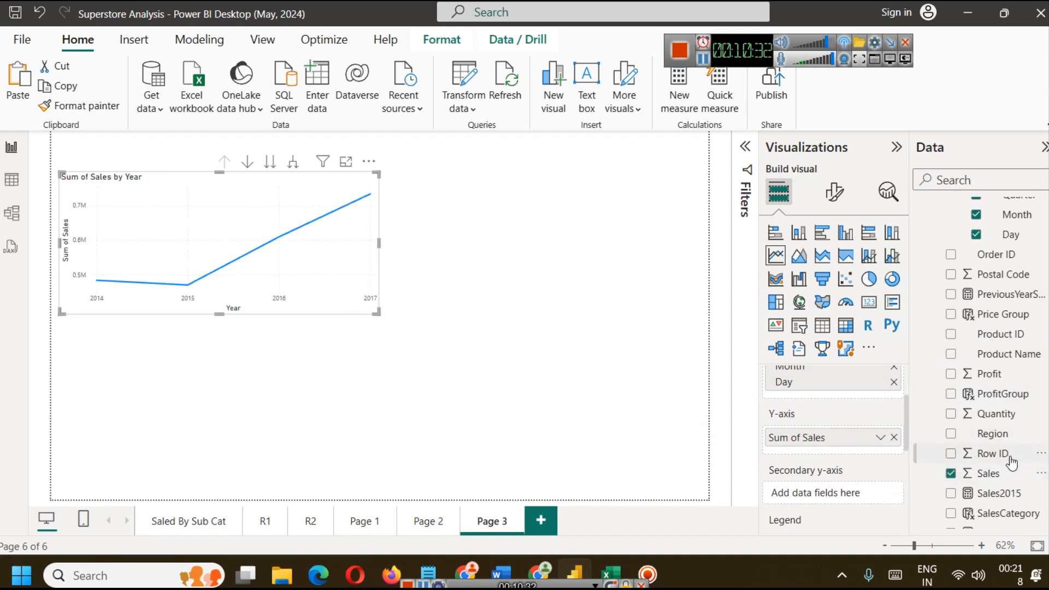
Step: Search the fields for "pro" and add Profit to the line chart's Y-axis as a second line beside Sales
{"action": "scroll", "coordinate": [1011, 463], "scroll_direction": "up", "scroll_amount": 3}
{"action": "scroll", "coordinate": [999, 420], "scroll_direction": "up", "scroll_amount": 5}
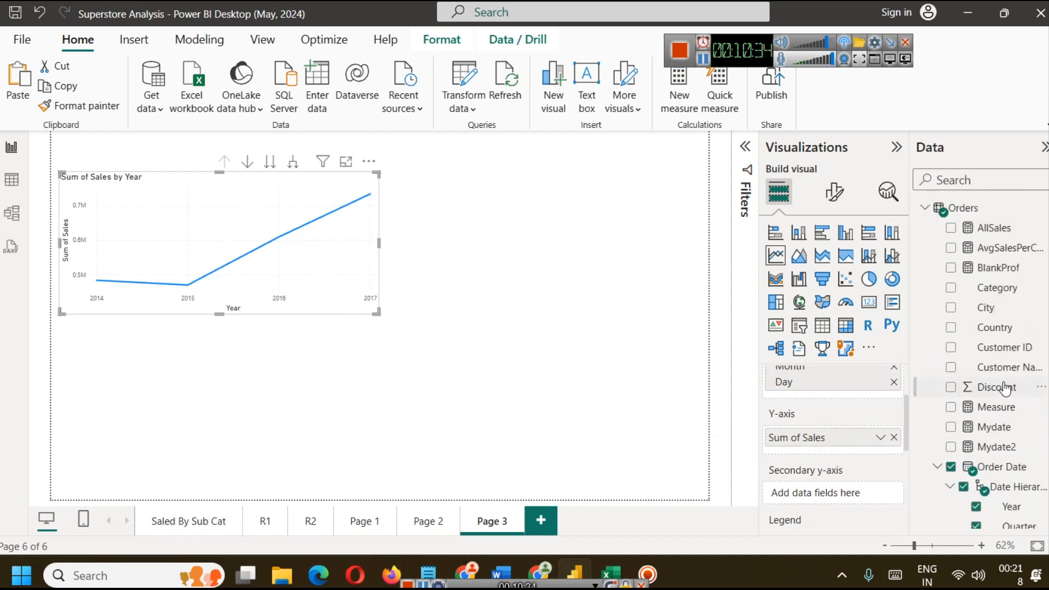
{"action": "left_click", "coordinate": [962, 179]}
{"action": "type", "text": "pro"}
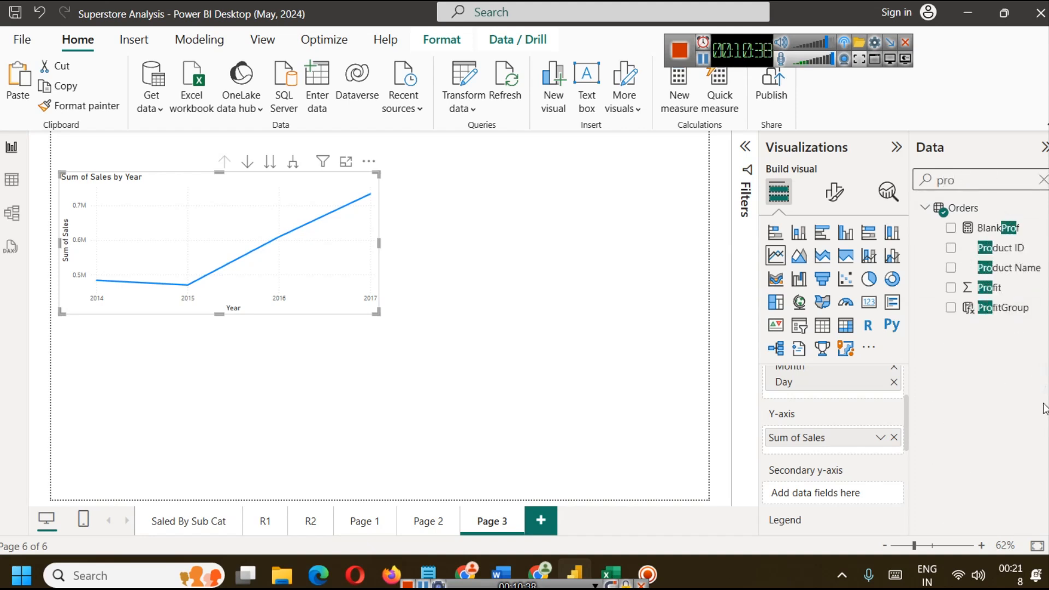
{"action": "left_click_drag", "start_coordinate": [987, 297], "coordinate": [831, 444]}
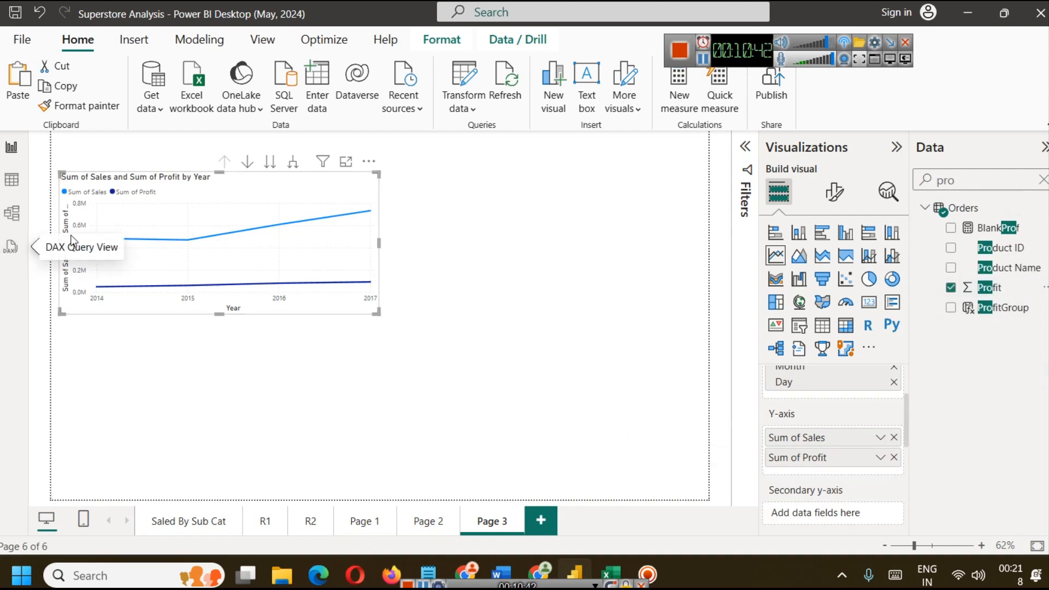
{"action": "mouse_move", "coordinate": [189, 284]}
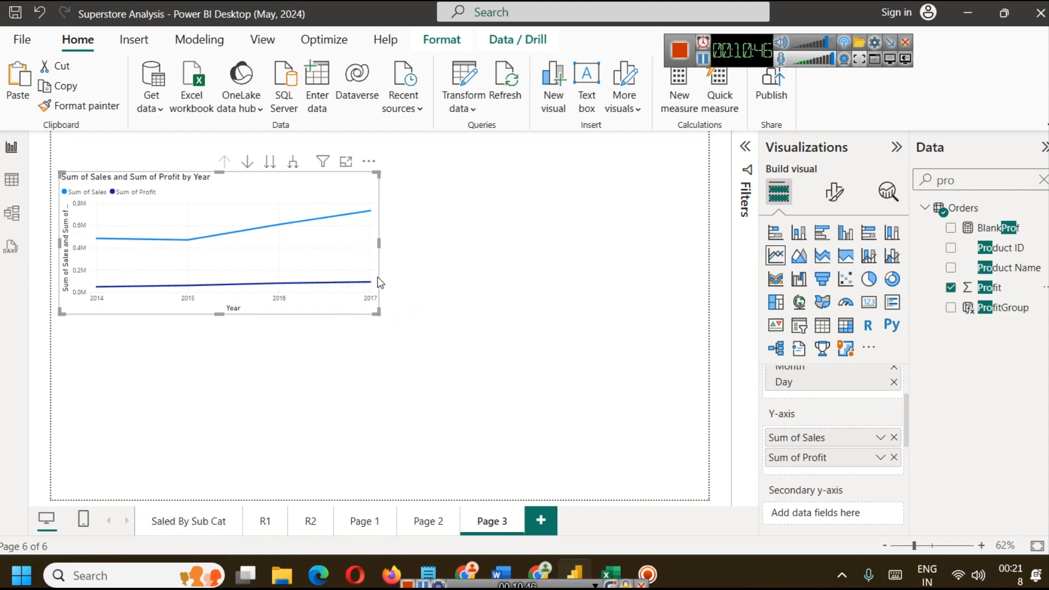
Step: Turn on drill-down mode for the line chart and take it through the quarter and month levels to the day level
{"action": "scroll", "coordinate": [804, 399], "scroll_direction": "up", "scroll_amount": 3}
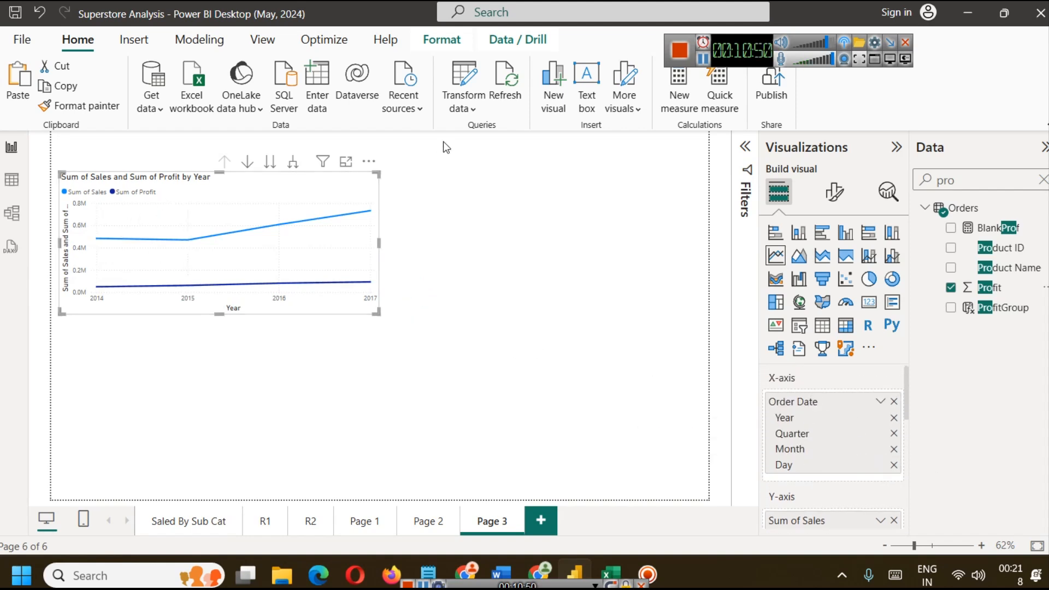
{"action": "left_click", "coordinate": [247, 167]}
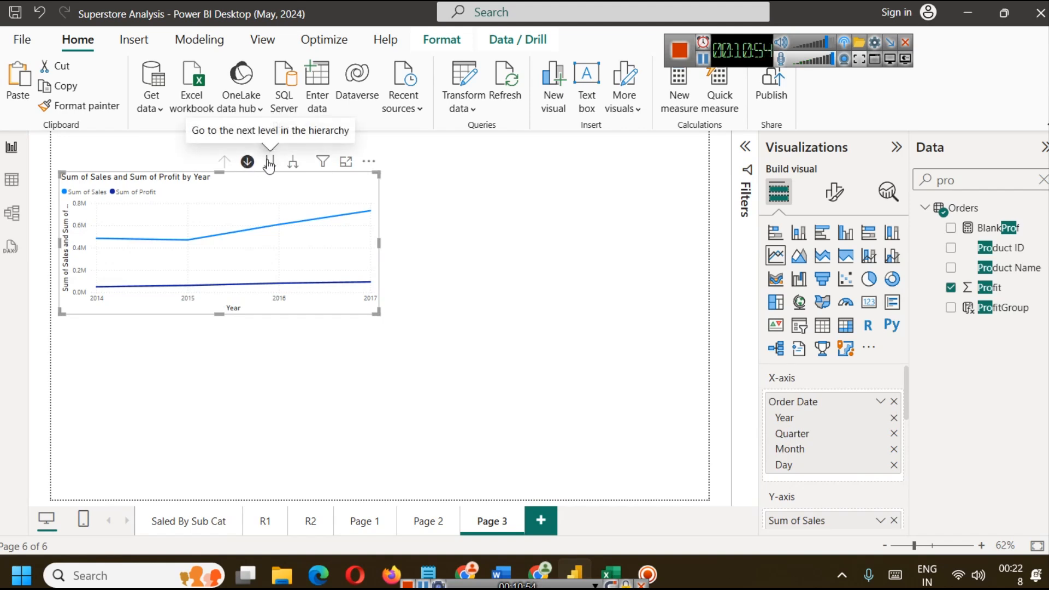
{"action": "left_click", "coordinate": [270, 163]}
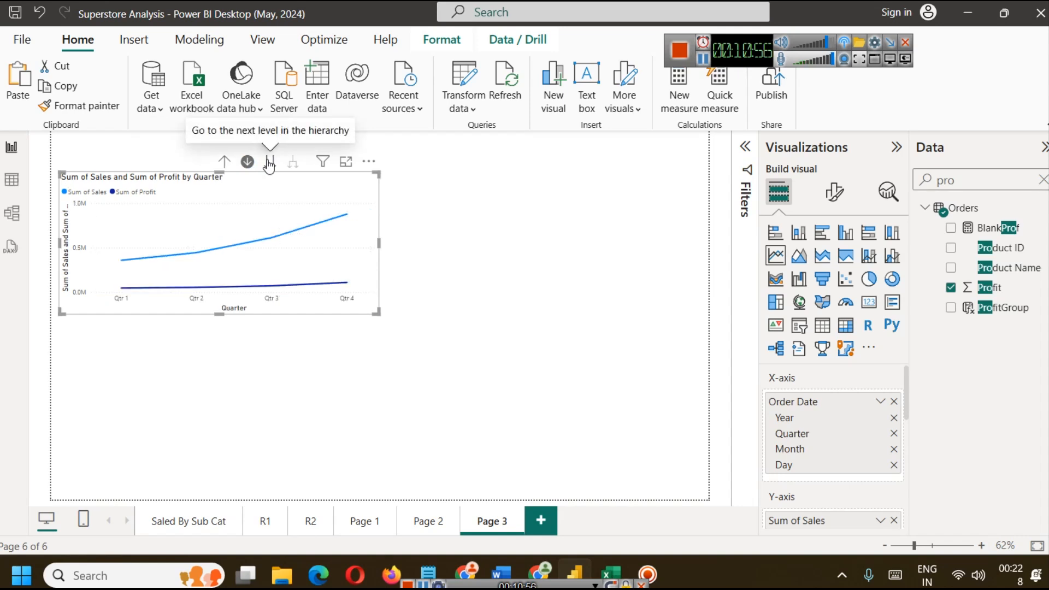
{"action": "mouse_move", "coordinate": [183, 249]}
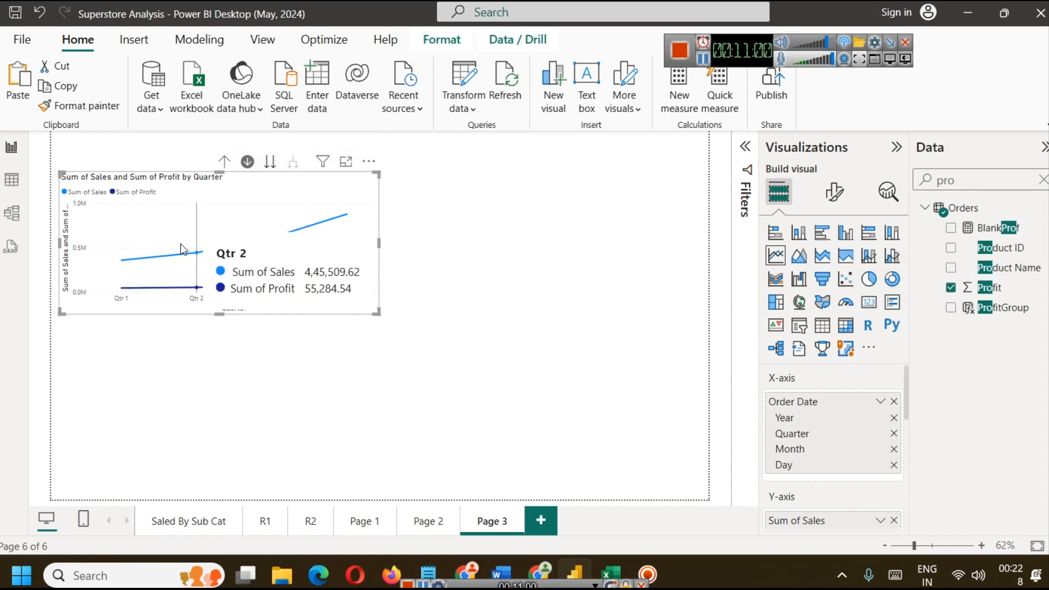
{"action": "mouse_move", "coordinate": [266, 237]}
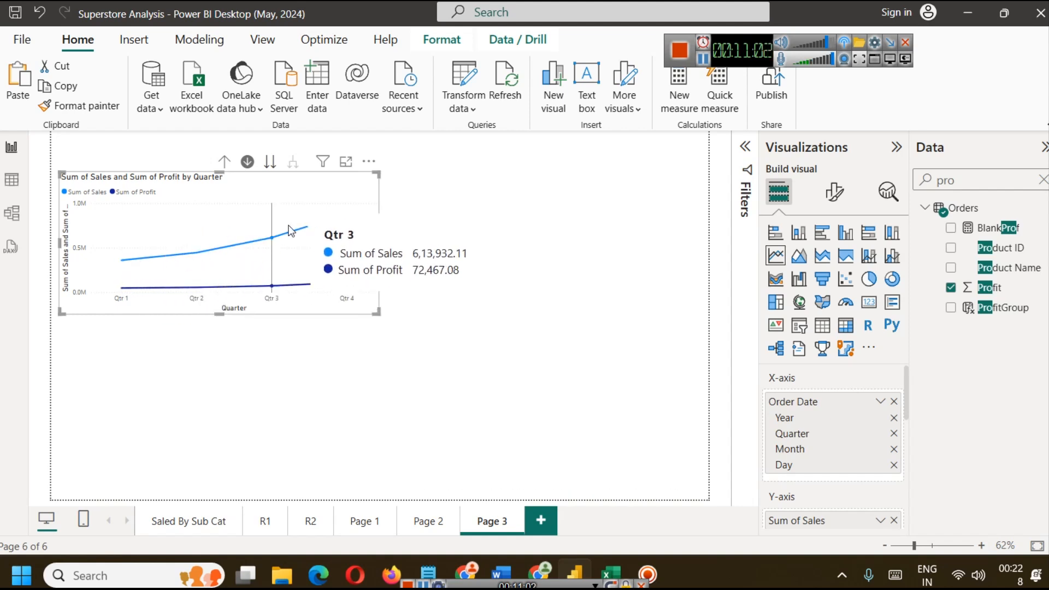
{"action": "left_click", "coordinate": [270, 163]}
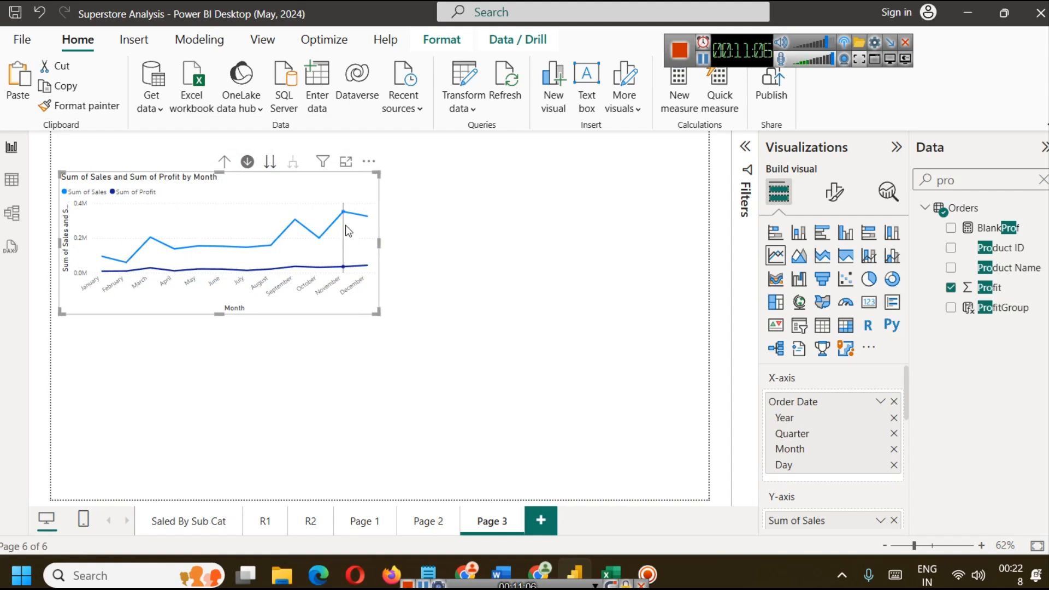
{"action": "left_click", "coordinate": [270, 163]}
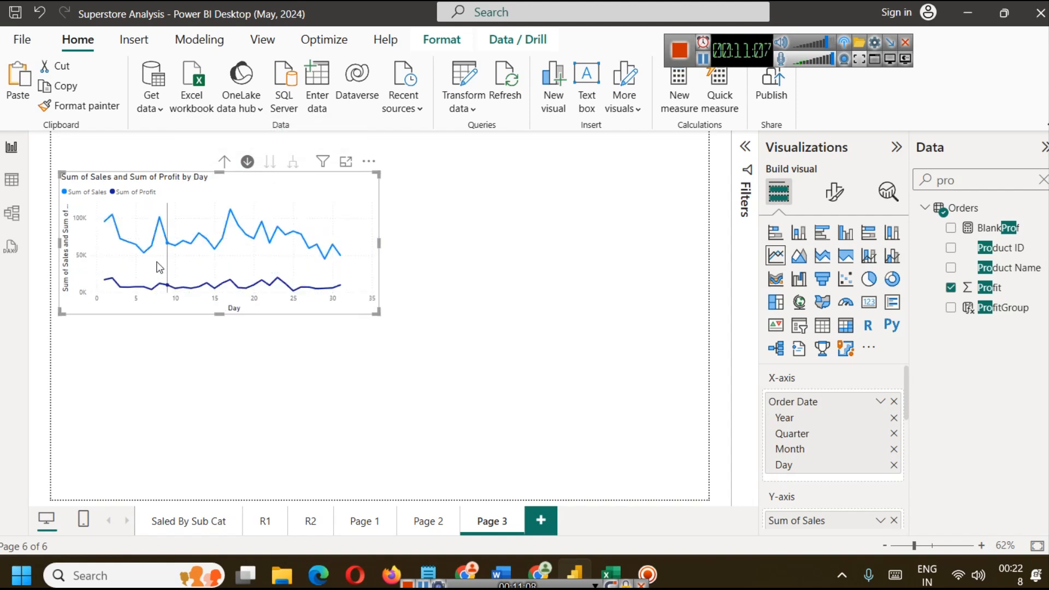
{"action": "mouse_move", "coordinate": [280, 279]}
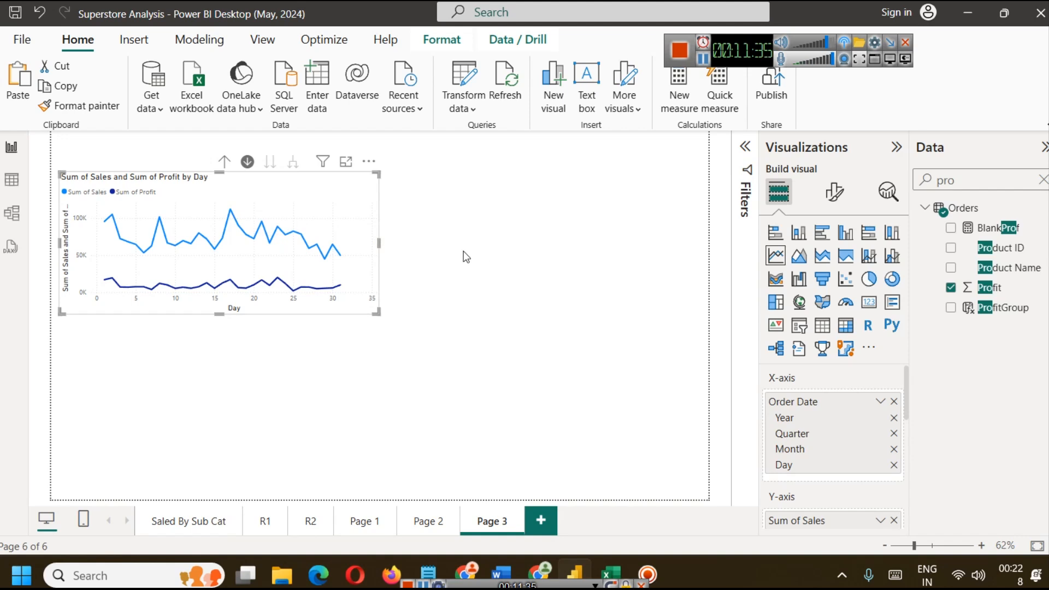
Step: Switch to the browser article, review its line, pie and donut chart sections, and return to Power BI Desktop
{"action": "left_click", "coordinate": [424, 290]}
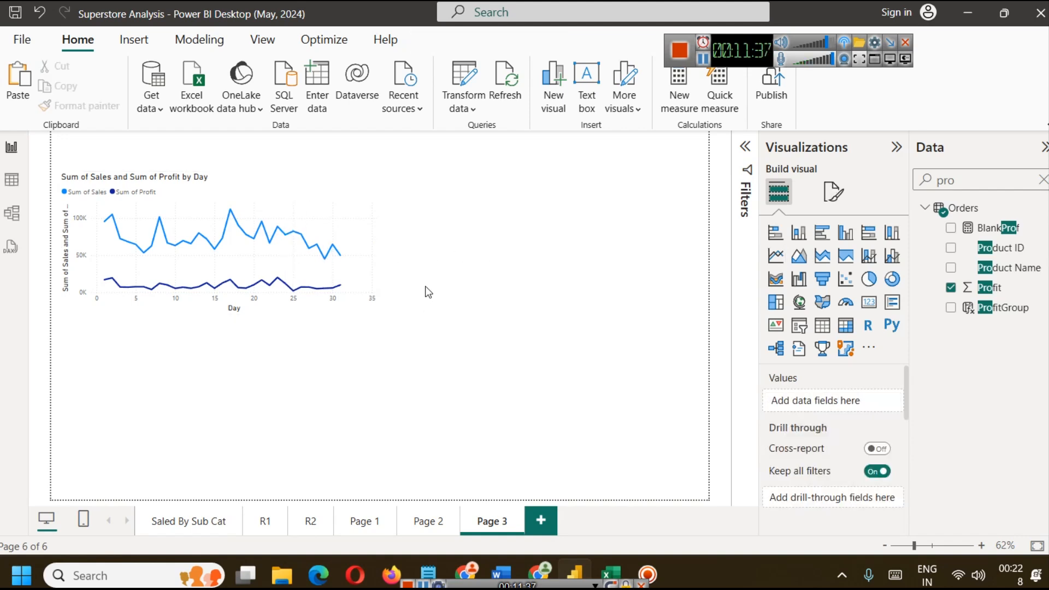
{"action": "left_click", "coordinate": [293, 216]}
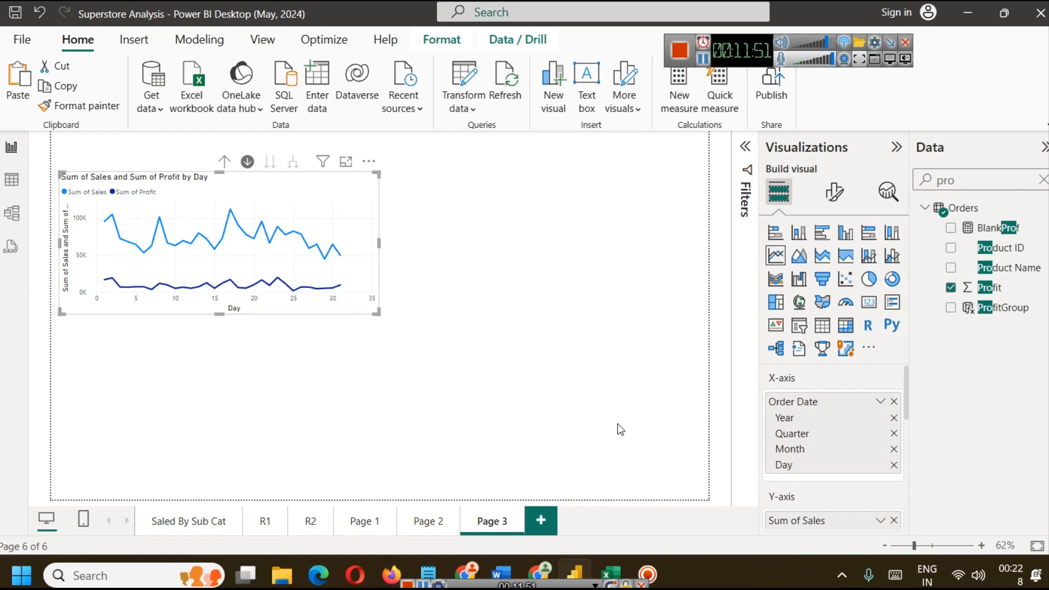
{"action": "left_click", "coordinate": [538, 563]}
{"action": "scroll", "coordinate": [361, 299], "scroll_direction": "down", "scroll_amount": 2}
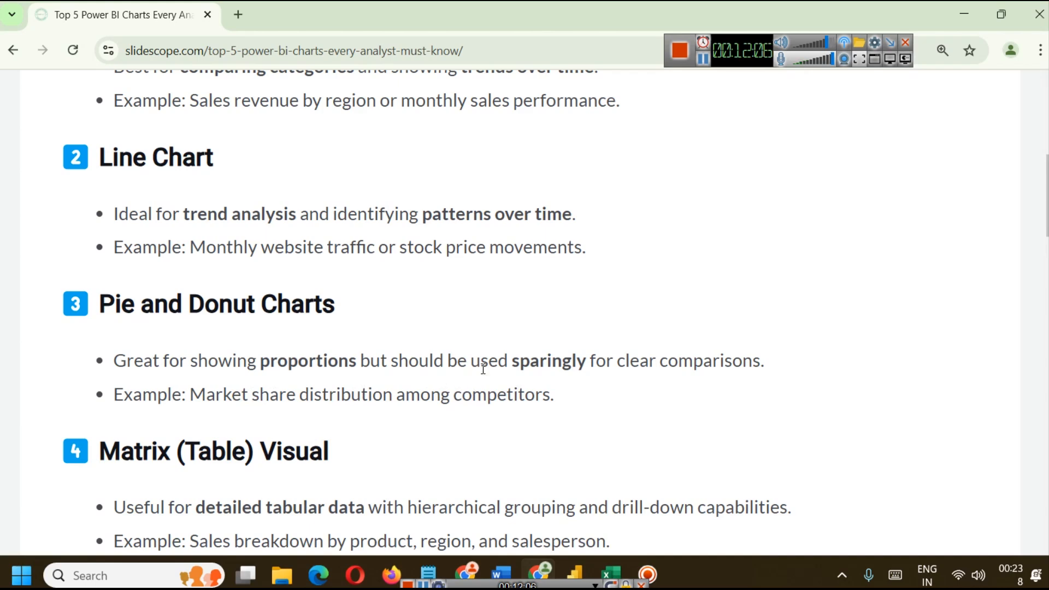
{"action": "left_click", "coordinate": [586, 566]}
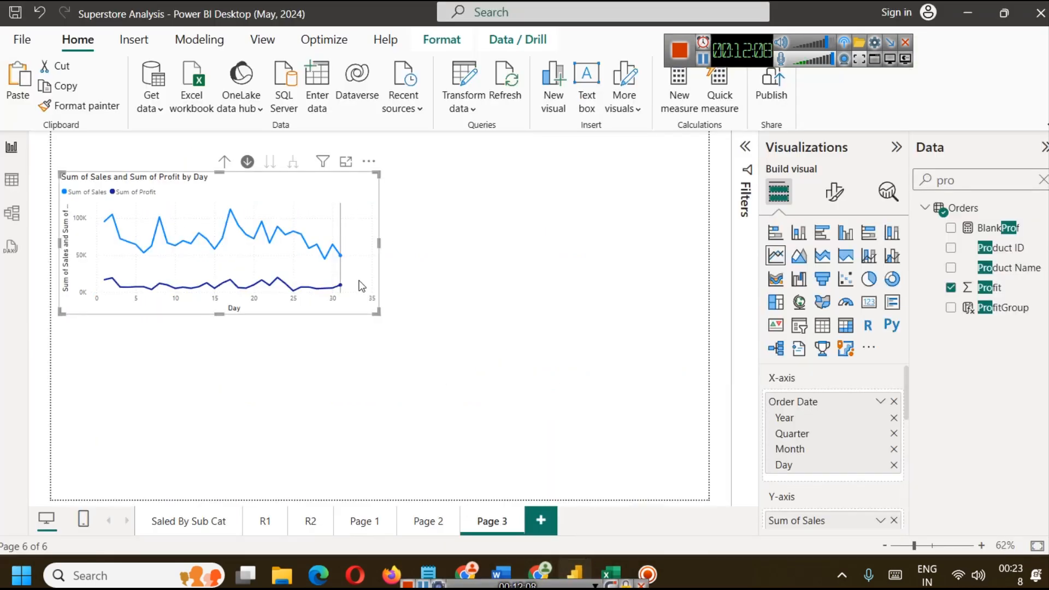
Step: Search the fields for "seg" and insert a blank donut chart below the line chart, narrowed to about half the line chart's width
{"action": "left_click", "coordinate": [519, 312]}
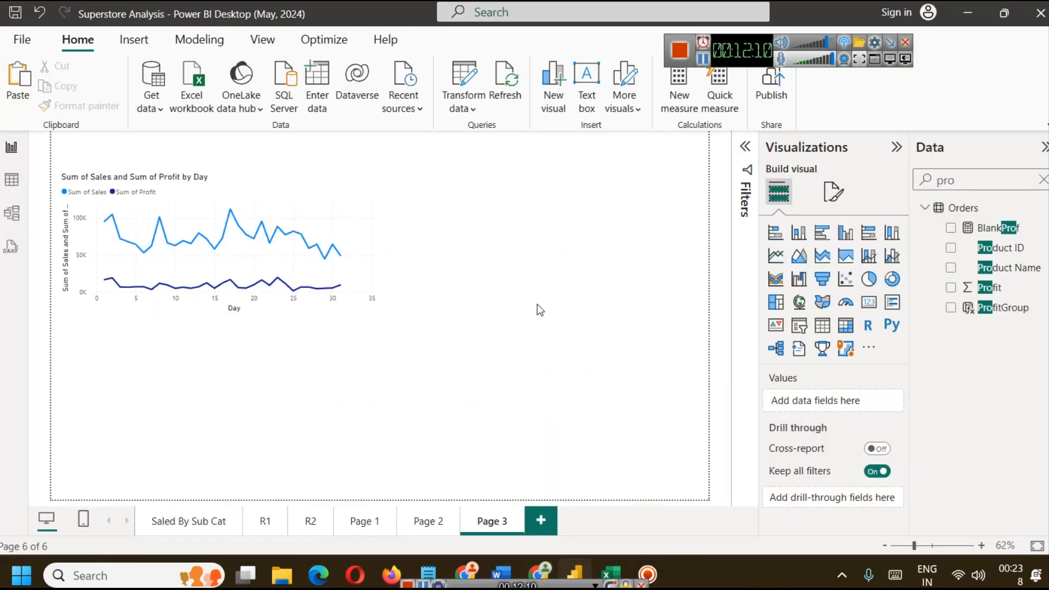
{"action": "left_click", "coordinate": [1044, 179]}
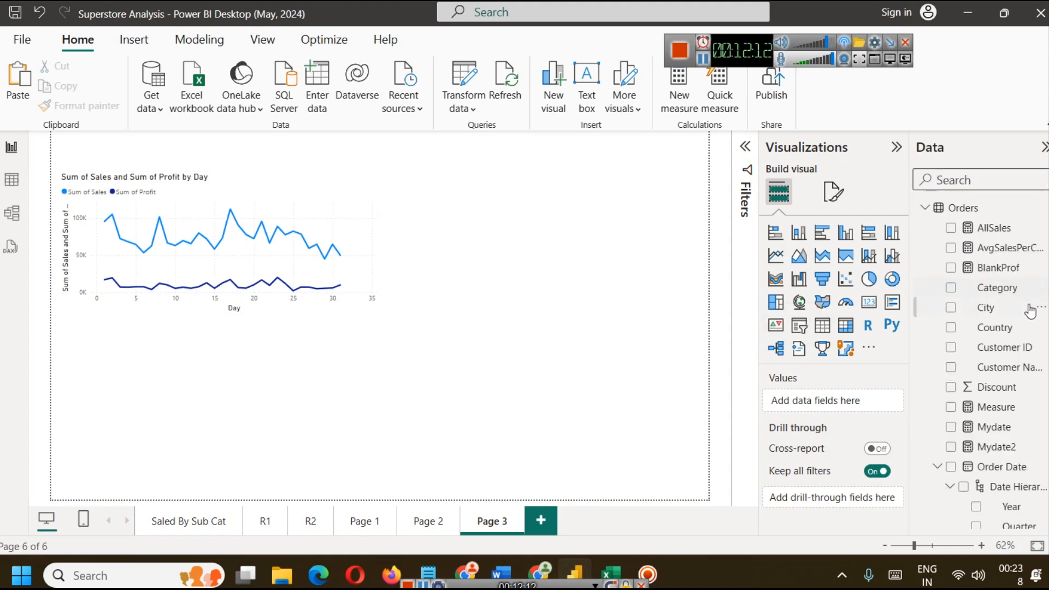
{"action": "left_click", "coordinate": [981, 181]}
{"action": "type", "text": "seg"}
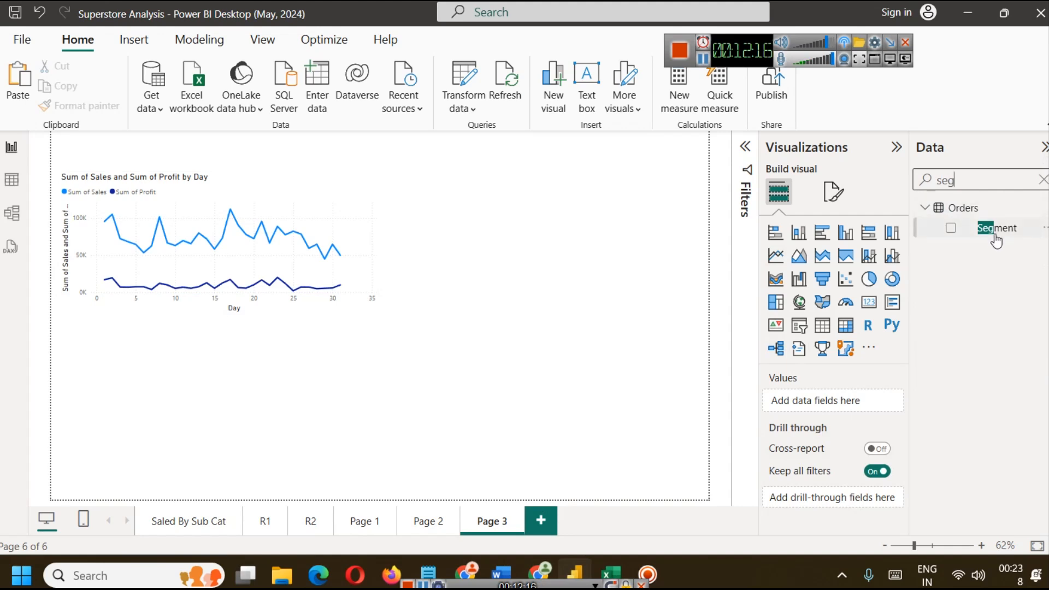
{"action": "left_click", "coordinate": [875, 281]}
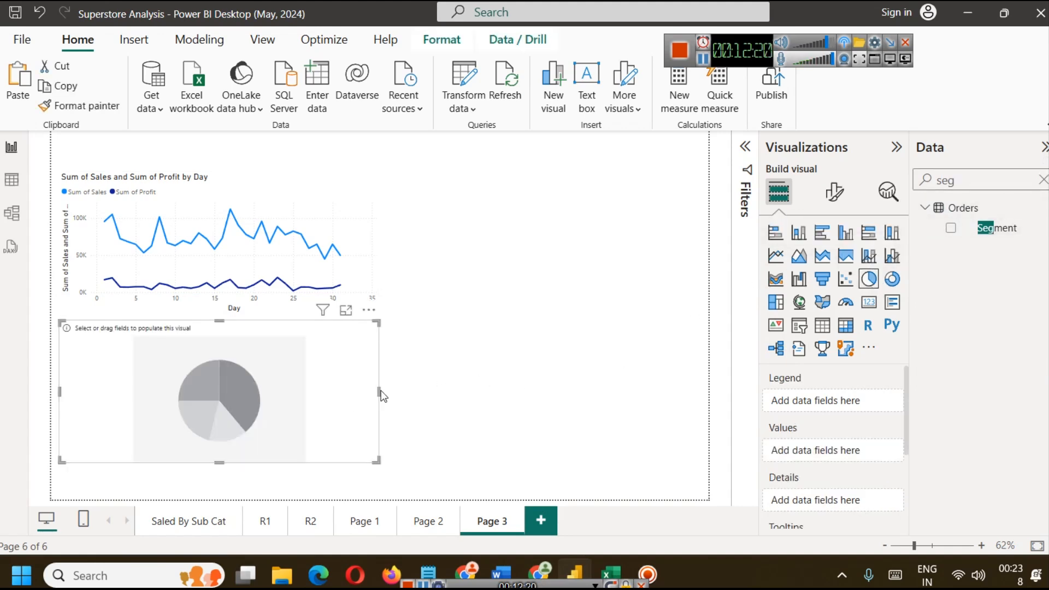
{"action": "left_click_drag", "start_coordinate": [380, 391], "coordinate": [228, 390]}
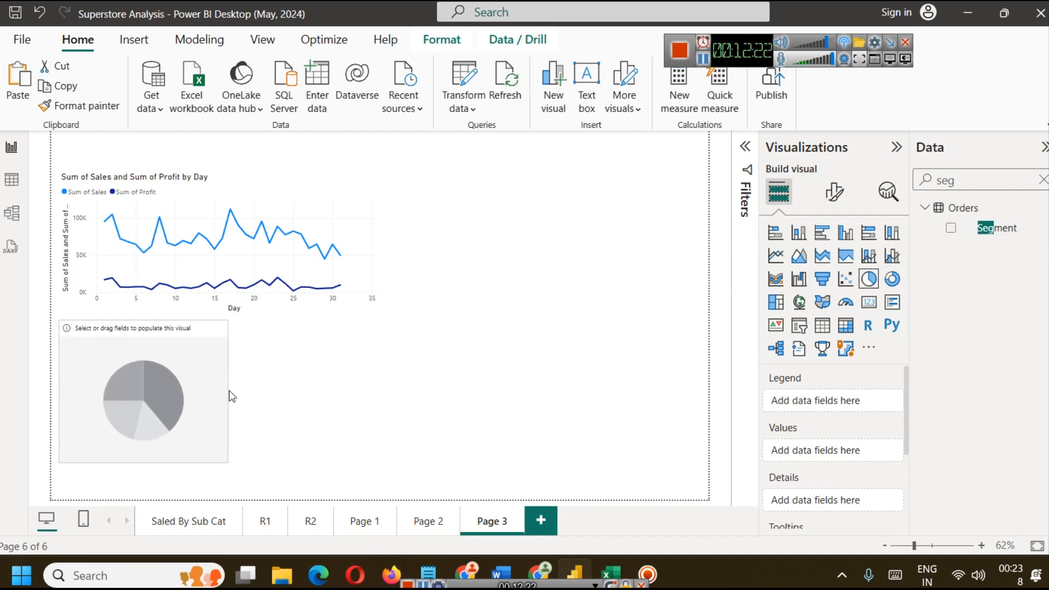
{"action": "left_click", "coordinate": [892, 279]}
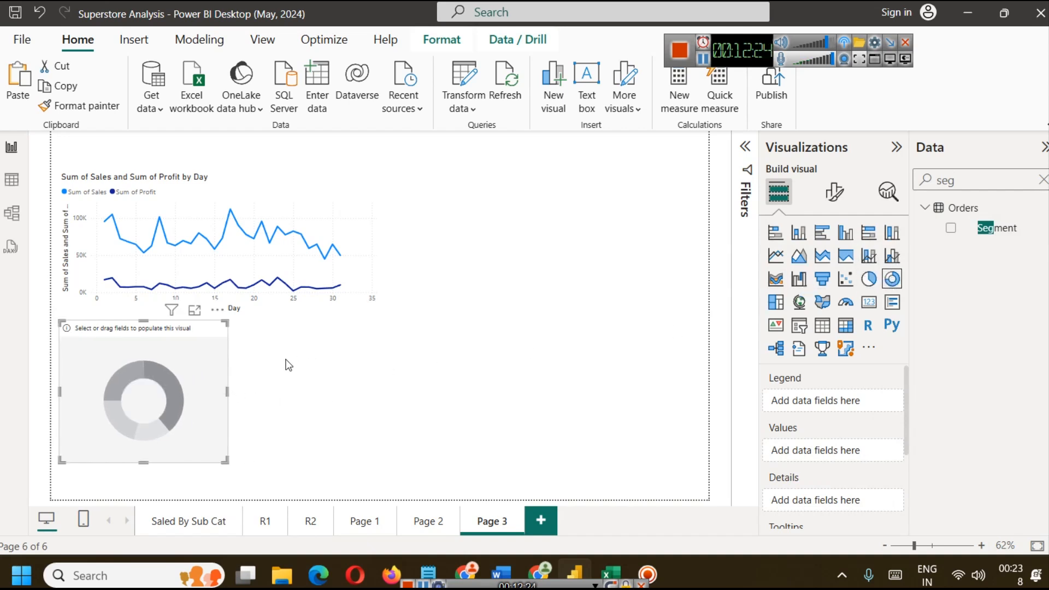
Step: Duplicate the blank donut chart, place the copy beside the original and convert the copy to a pie chart
{"action": "key", "text": "ctrl+c"}
{"action": "key", "text": "ctrl+v"}
{"action": "left_click_drag", "start_coordinate": [140, 353], "coordinate": [310, 350]}
{"action": "left_click", "coordinate": [869, 279]}
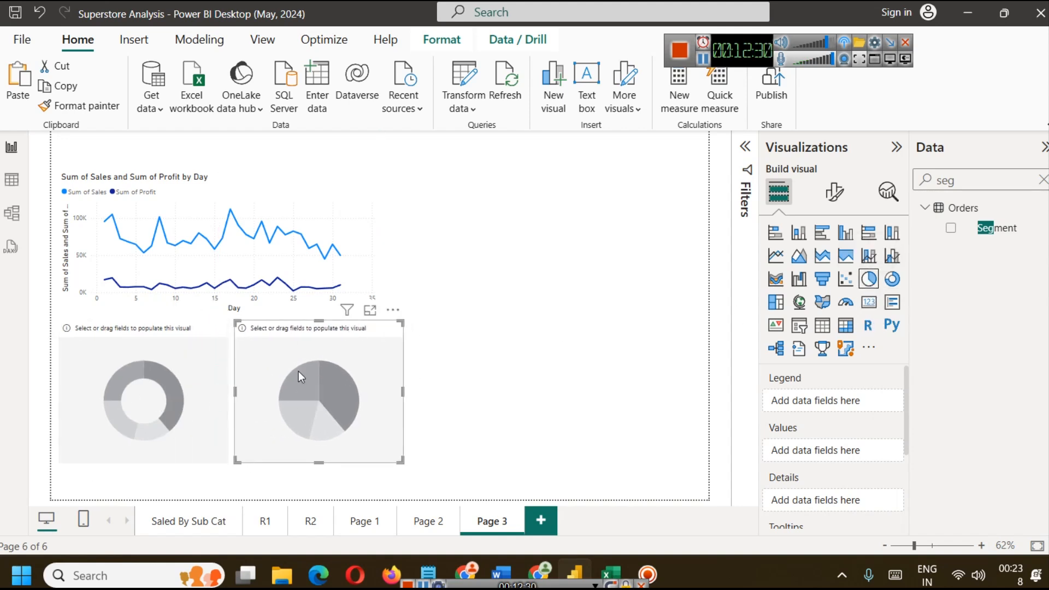
Step: Set the donut chart's legend to Segment and its values to Sales, searching the fields for "sal"
{"action": "left_click", "coordinate": [139, 399]}
{"action": "left_click_drag", "start_coordinate": [1004, 228], "coordinate": [803, 407]}
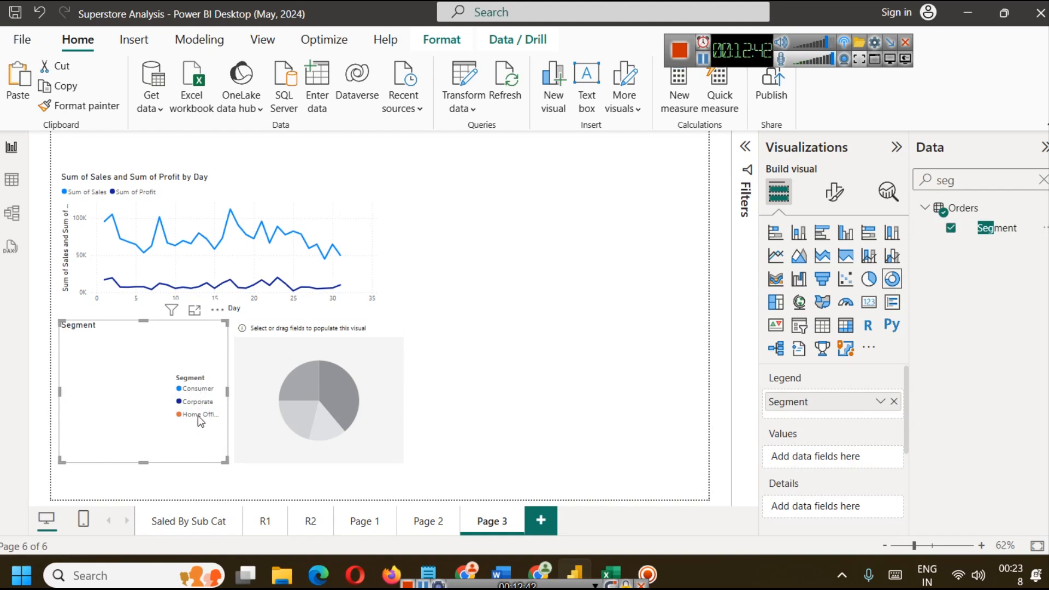
{"action": "left_click", "coordinate": [1044, 180]}
{"action": "scroll", "coordinate": [1004, 432], "scroll_direction": "down", "scroll_amount": 3}
{"action": "scroll", "coordinate": [1005, 431], "scroll_direction": "down", "scroll_amount": 5}
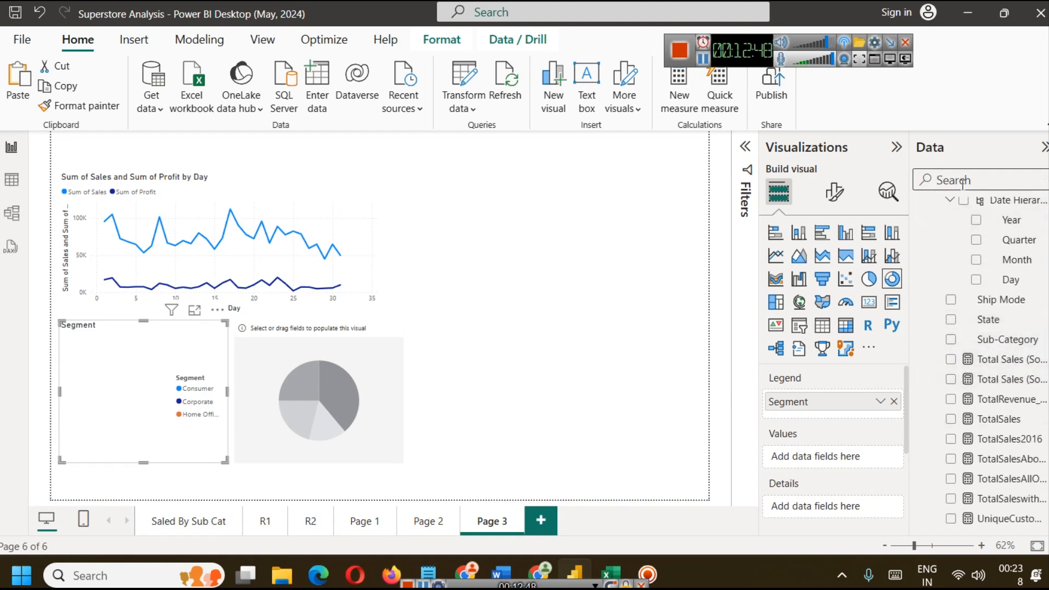
{"action": "type", "text": "salr"}
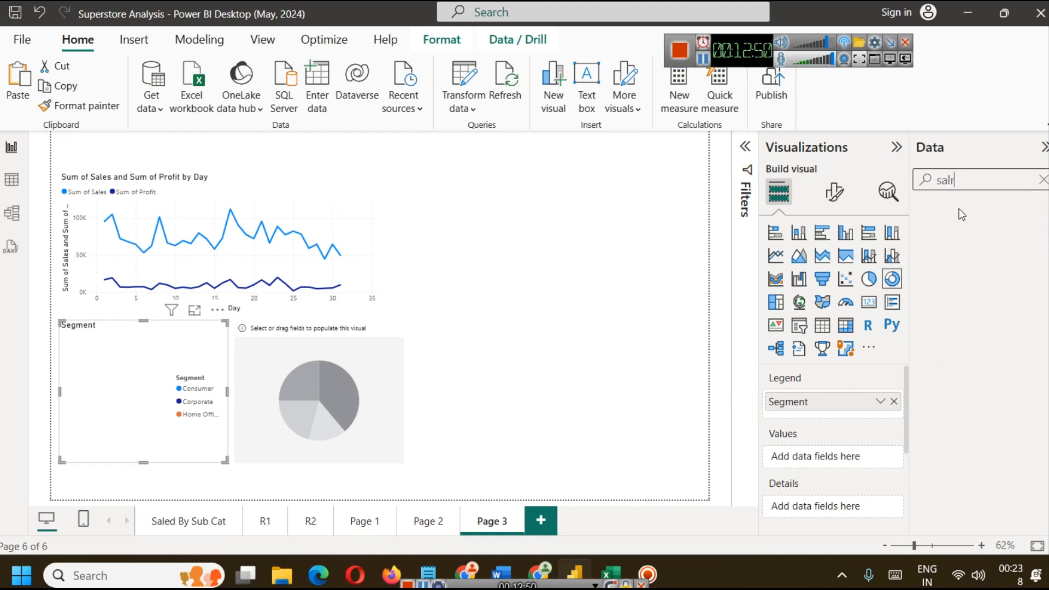
{"action": "key", "text": "BackSpace"}
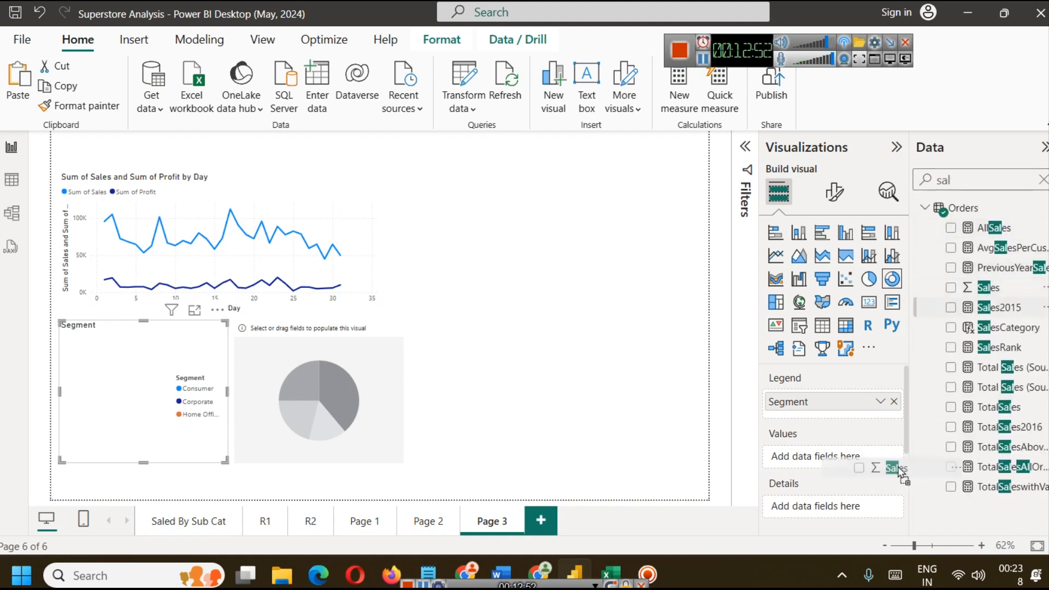
{"action": "left_click_drag", "start_coordinate": [825, 463], "coordinate": [825, 459]}
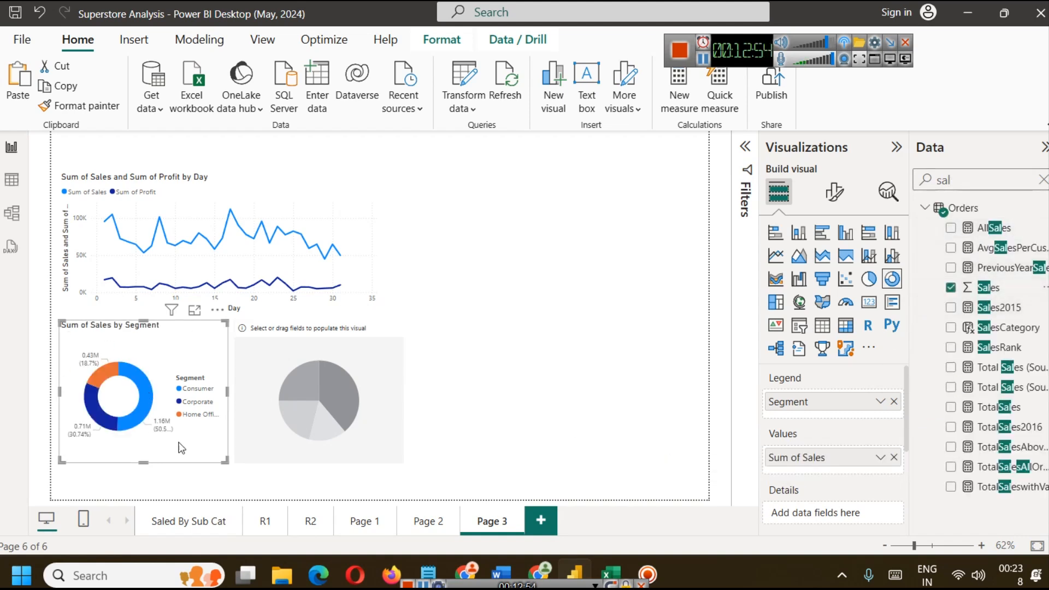
Step: Duplicate the Sales by Segment donut chart and place the copy beyond the blank pie chart
{"action": "left_click", "coordinate": [303, 405]}
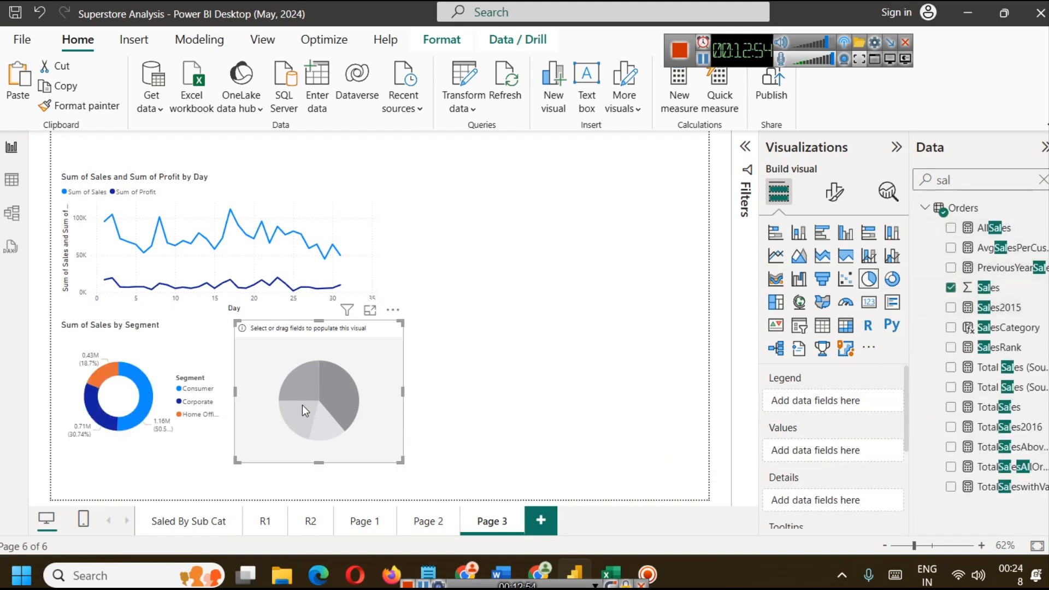
{"action": "left_click", "coordinate": [172, 398]}
{"action": "key", "text": "ctrl+c"}
{"action": "key", "text": "ctrl+v"}
{"action": "left_click_drag", "start_coordinate": [186, 362], "coordinate": [518, 353]}
Step: Replace the blank pie chart with the copied donut chart, placed beside the original donut and converted to a pie chart
{"action": "left_click", "coordinate": [278, 359]}
{"action": "key", "text": "Delete"}
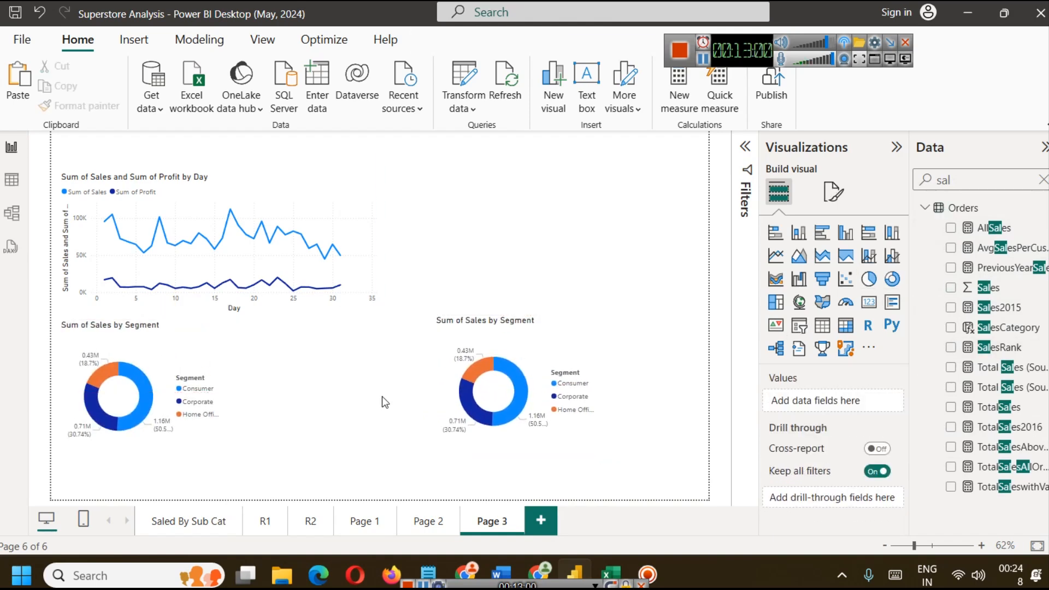
{"action": "left_click_drag", "start_coordinate": [458, 362], "coordinate": [267, 362]}
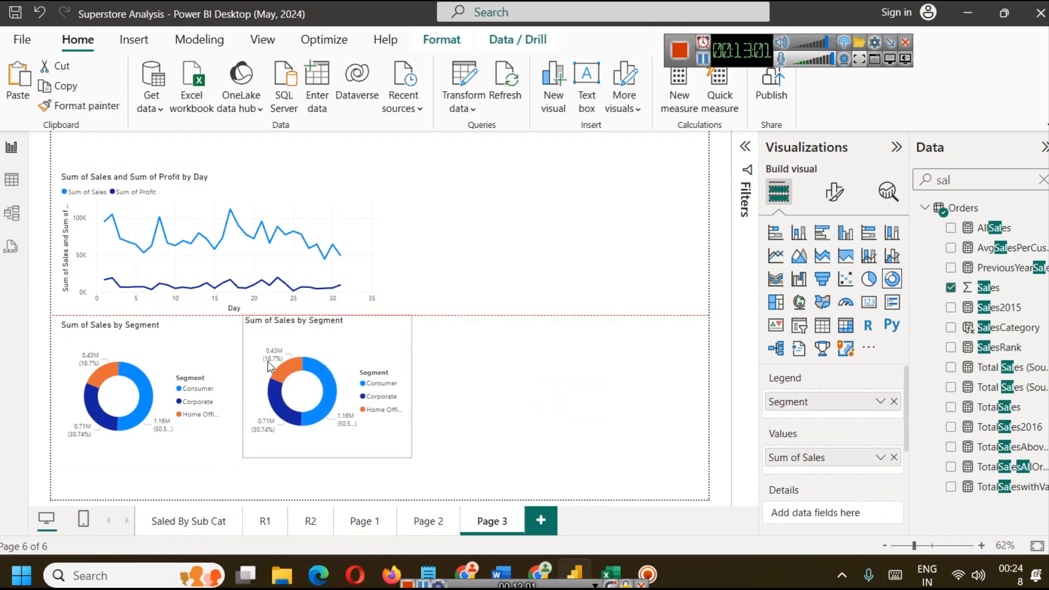
{"action": "left_click", "coordinate": [869, 280]}
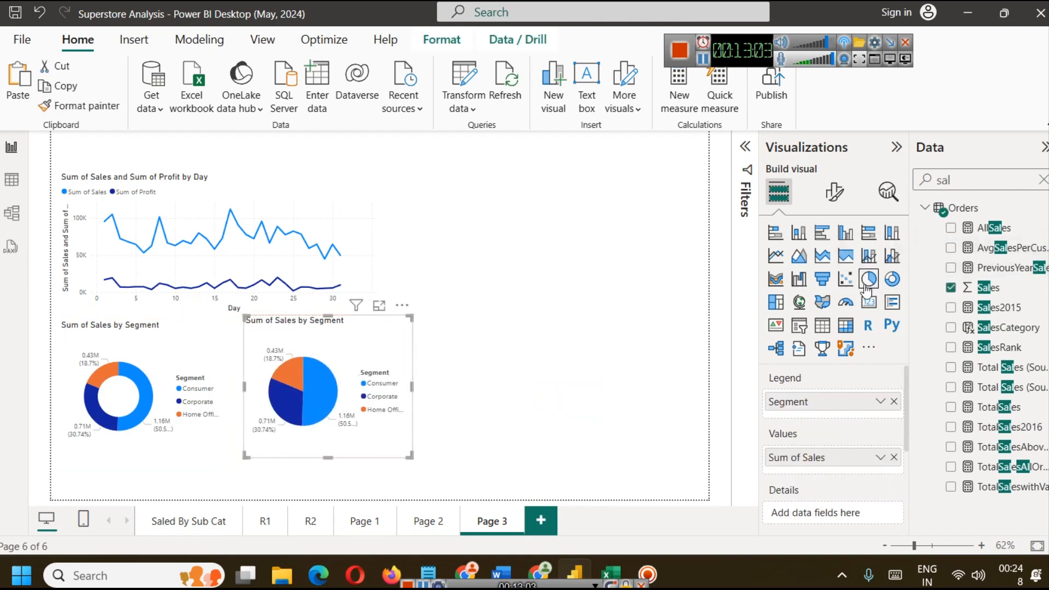
{"action": "left_click", "coordinate": [488, 355]}
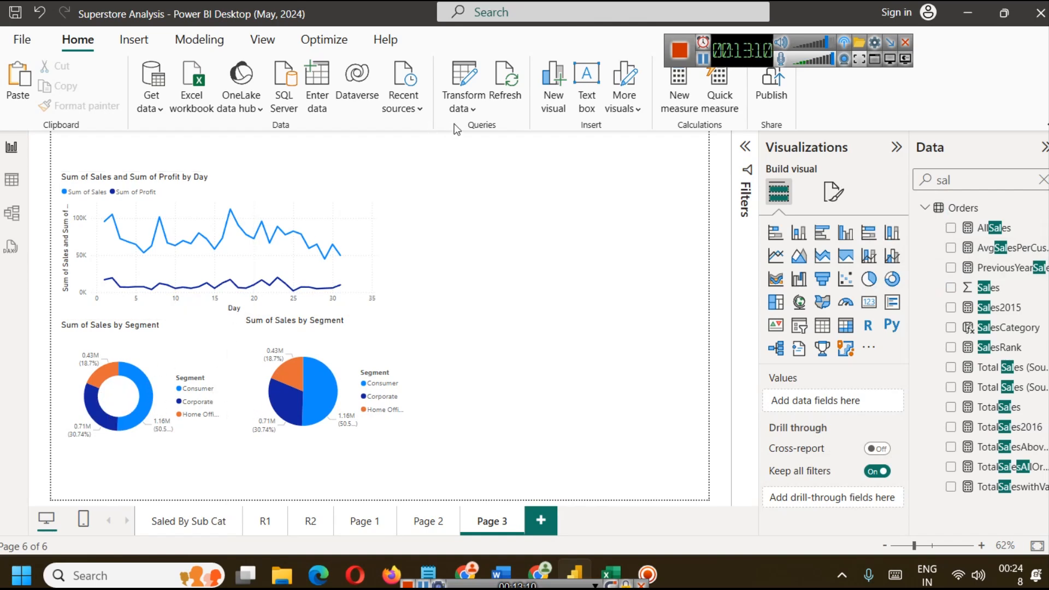
{"action": "left_click", "coordinate": [587, 101]}
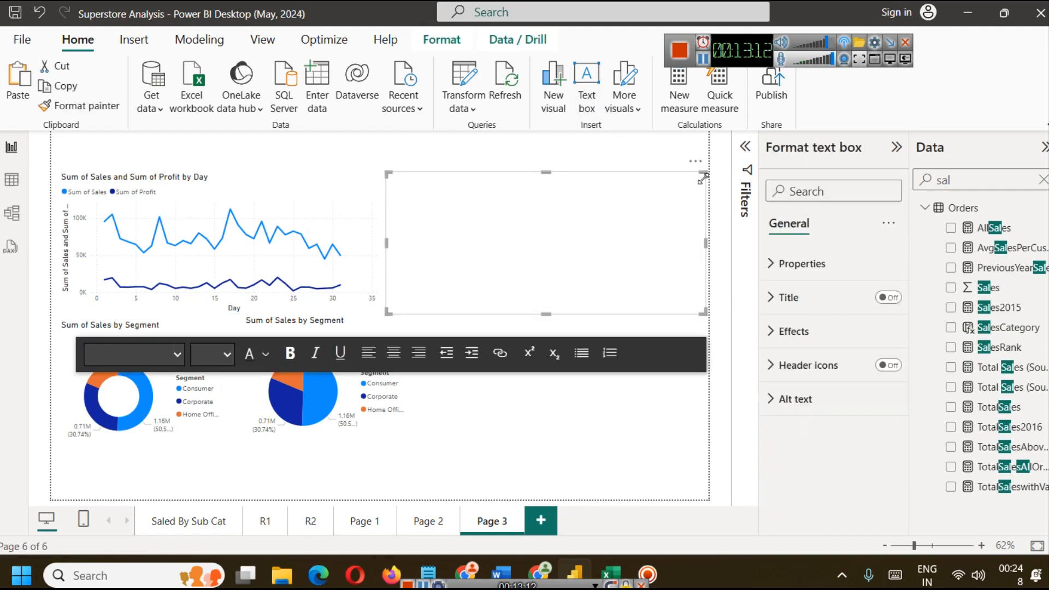
{"action": "left_click_drag", "start_coordinate": [685, 182], "coordinate": [473, 262]}
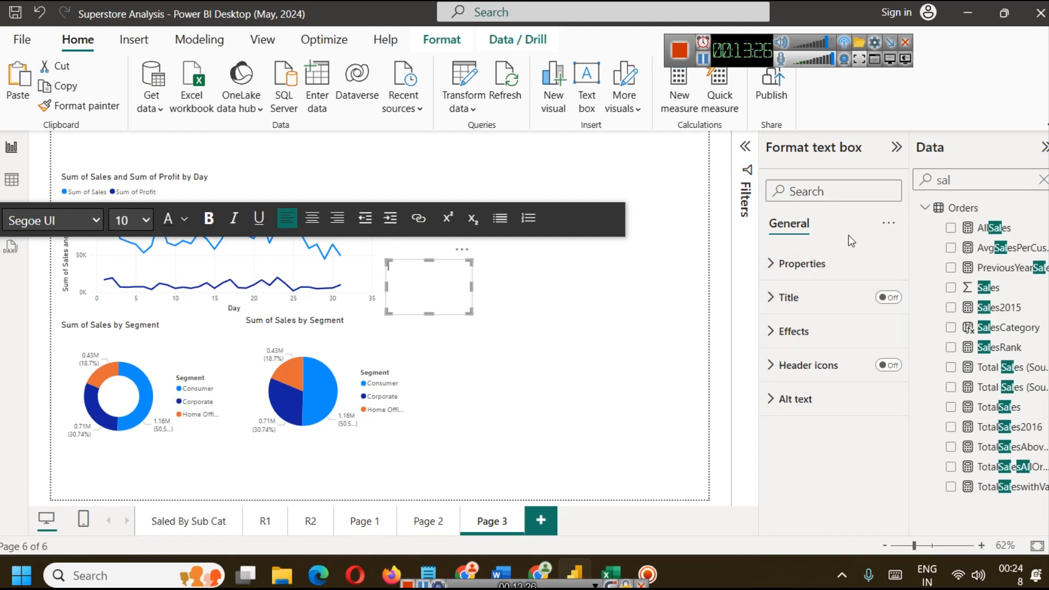
{"action": "left_click", "coordinate": [525, 297]}
{"action": "left_click", "coordinate": [471, 296]}
{"action": "left_click", "coordinate": [603, 319]}
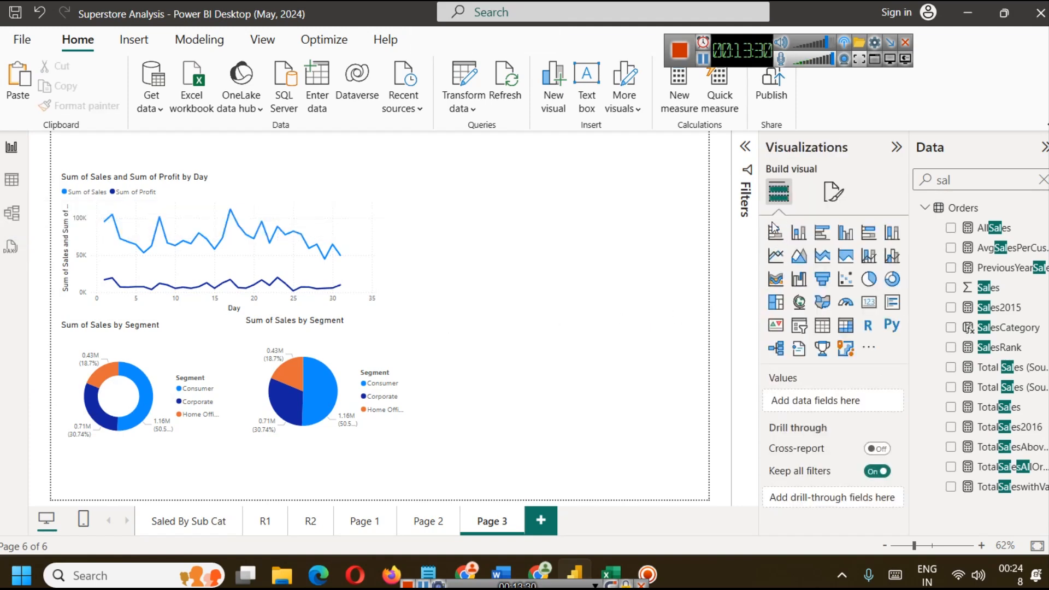
Step: Add a card visual showing Sales in the empty area beside the pie chart, searching the fields for "sal"
{"action": "left_click", "coordinate": [870, 302]}
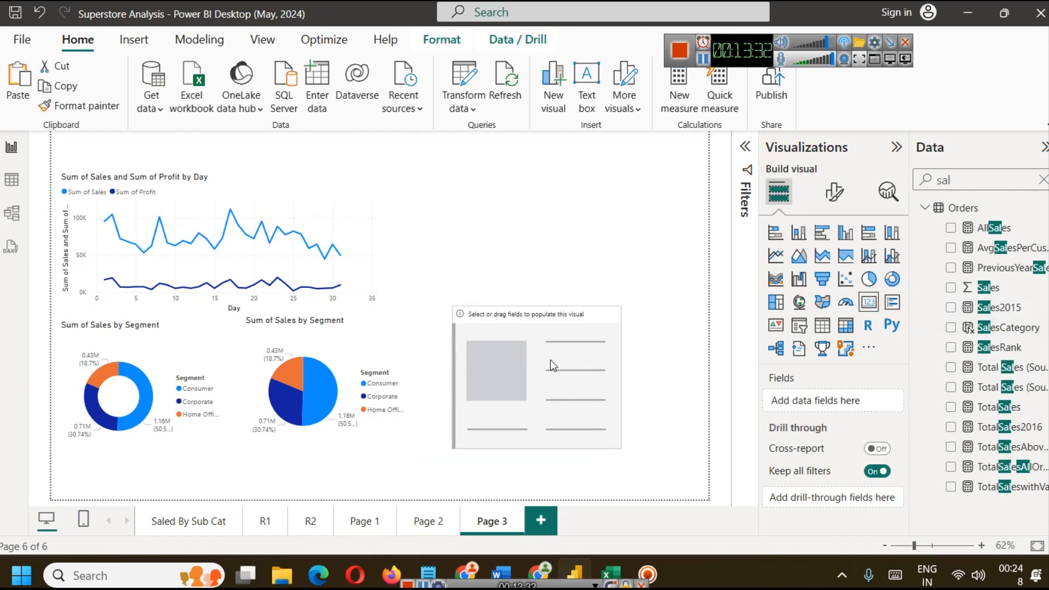
{"action": "left_click", "coordinate": [1042, 180]}
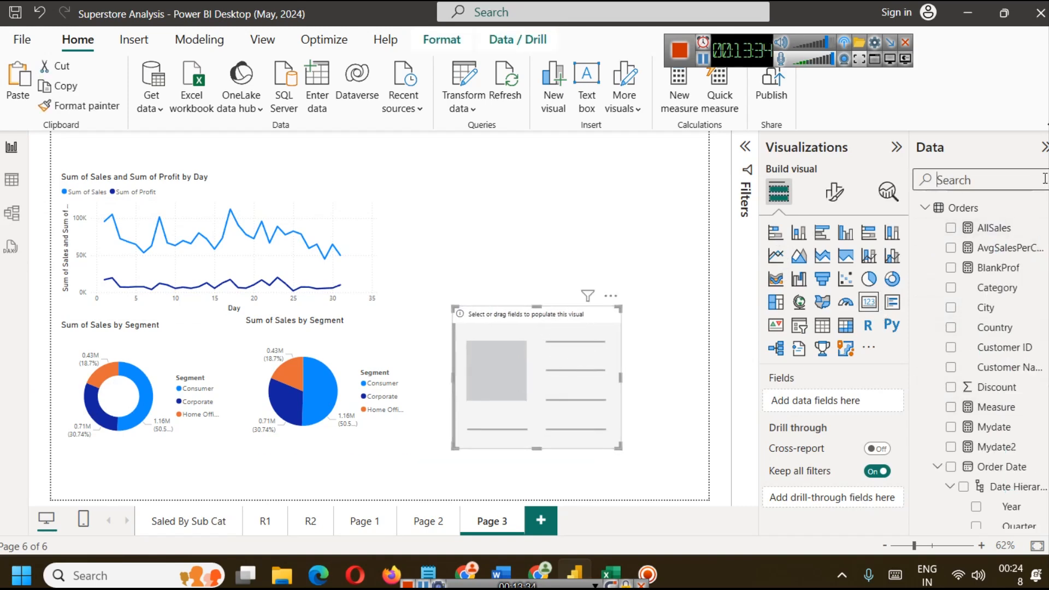
{"action": "left_click", "coordinate": [975, 178]}
{"action": "type", "text": "sal"}
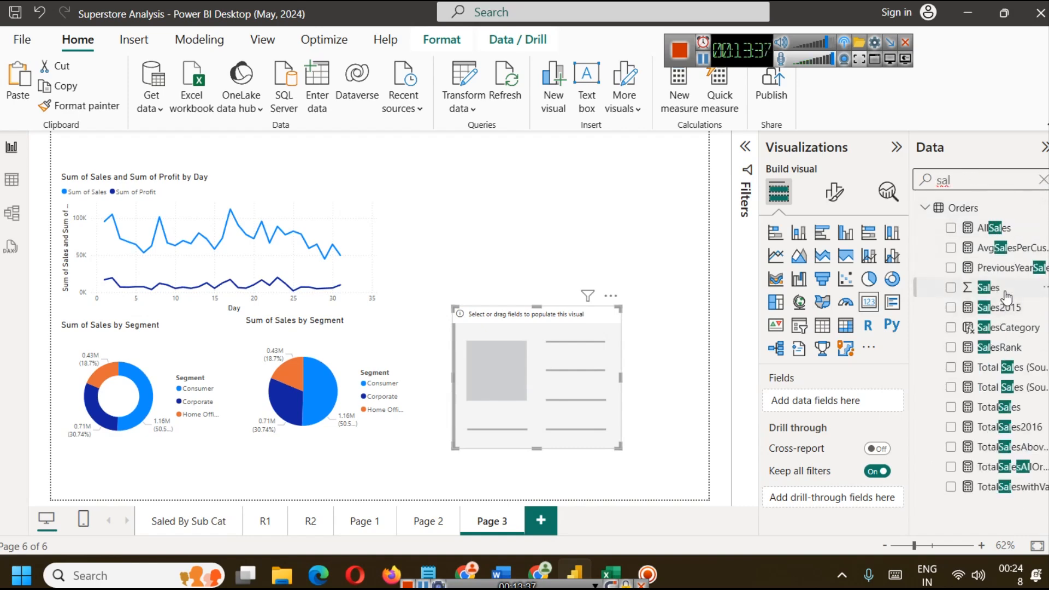
{"action": "left_click_drag", "start_coordinate": [985, 288], "coordinate": [832, 391]}
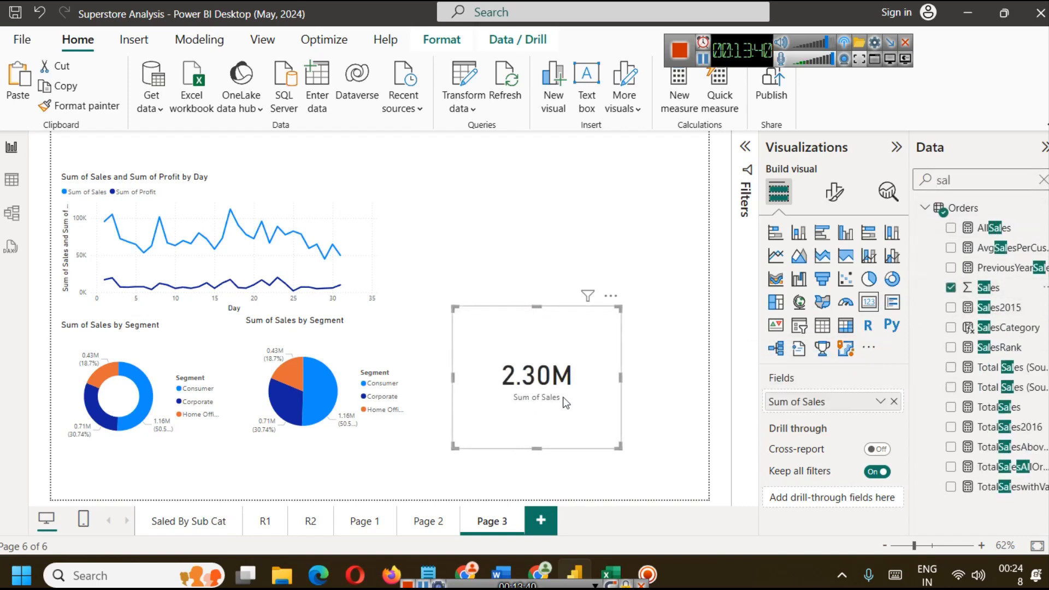
Step: Turn off the card's category label and set its callout value font size to 22
{"action": "left_click", "coordinate": [835, 191]}
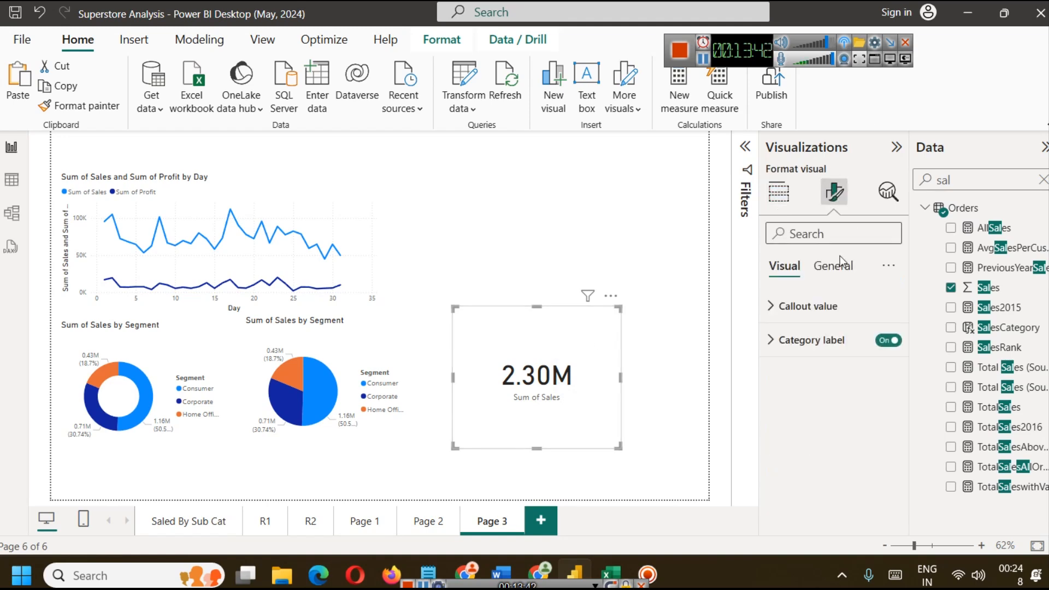
{"action": "left_click", "coordinate": [892, 341]}
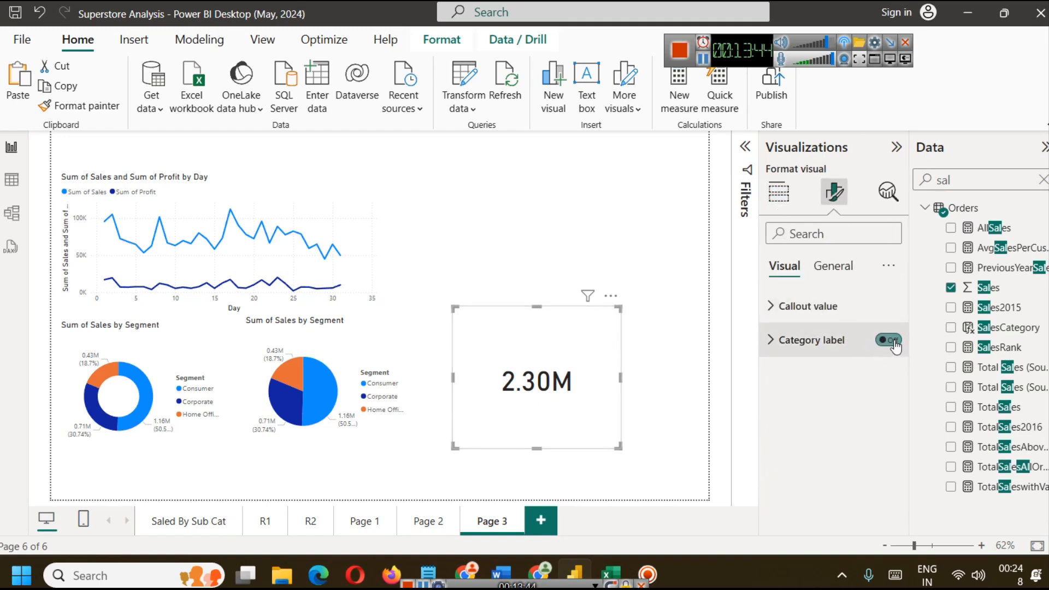
{"action": "left_click", "coordinate": [842, 307]}
{"action": "left_click", "coordinate": [863, 360]}
{"action": "type", "text": "3"}
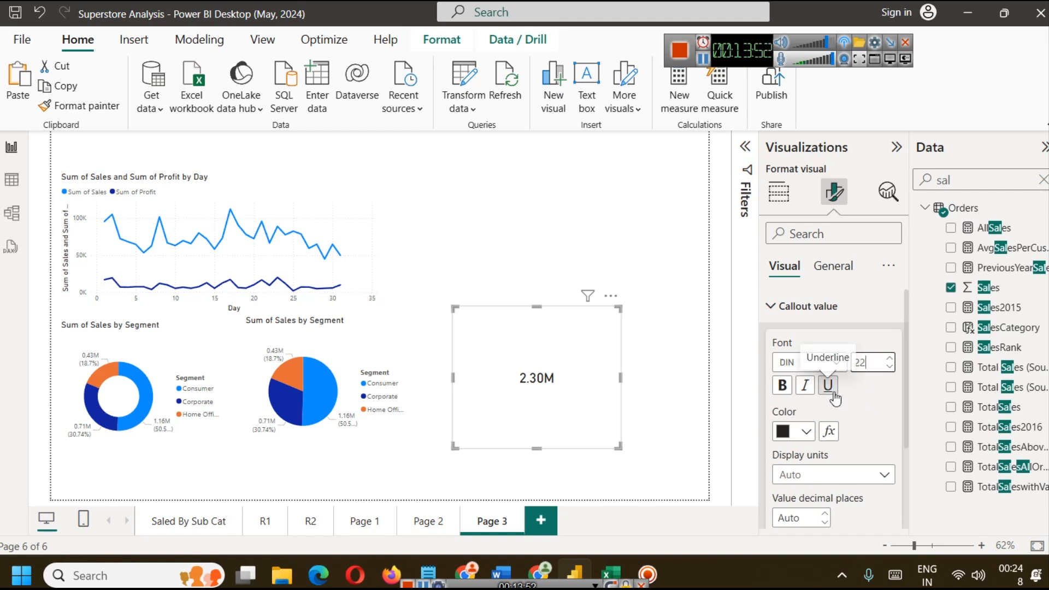
Step: Shrink the Sales card to just fit its value and place it over the donut chart's centre
{"action": "left_click_drag", "start_coordinate": [531, 308], "coordinate": [540, 409]}
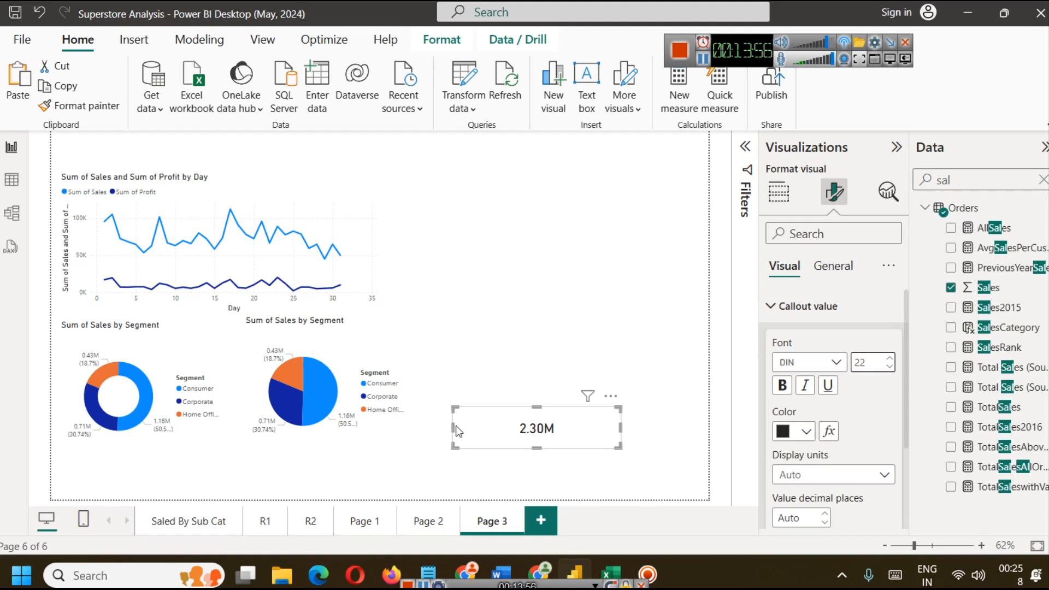
{"action": "left_click_drag", "start_coordinate": [451, 428], "coordinate": [574, 420]}
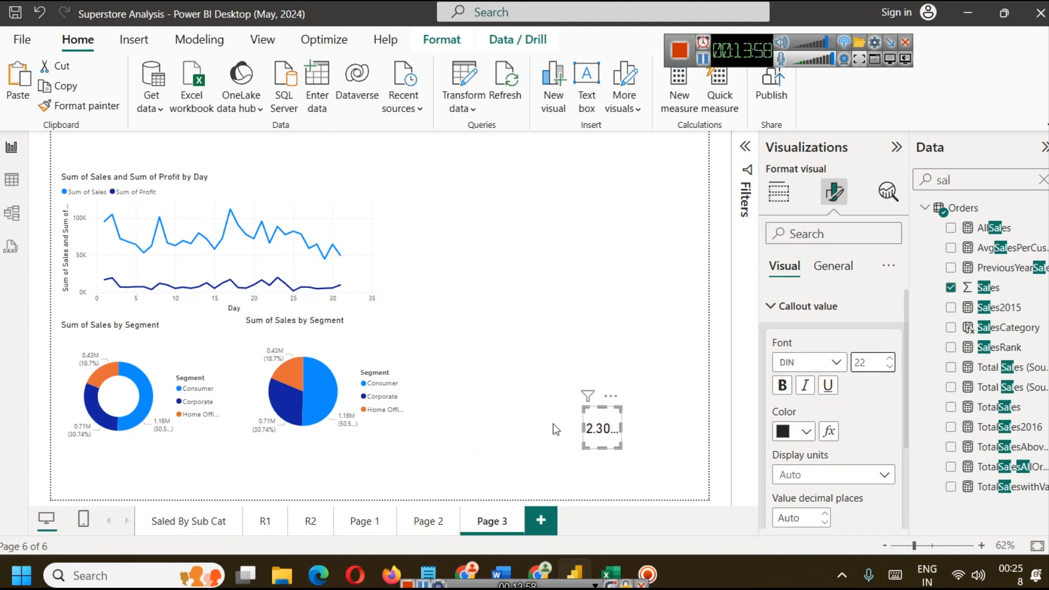
{"action": "left_click_drag", "start_coordinate": [581, 427], "coordinate": [566, 426]}
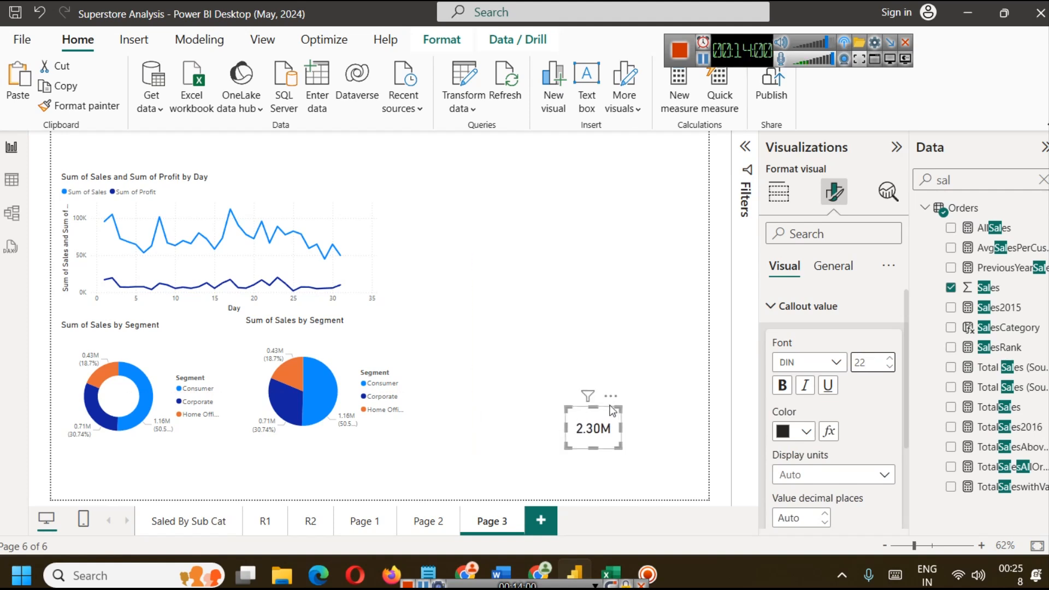
{"action": "left_click", "coordinate": [639, 423]}
{"action": "left_click_drag", "start_coordinate": [611, 432], "coordinate": [135, 389]}
{"action": "left_click", "coordinate": [587, 82]}
{"action": "left_click", "coordinate": [158, 391]}
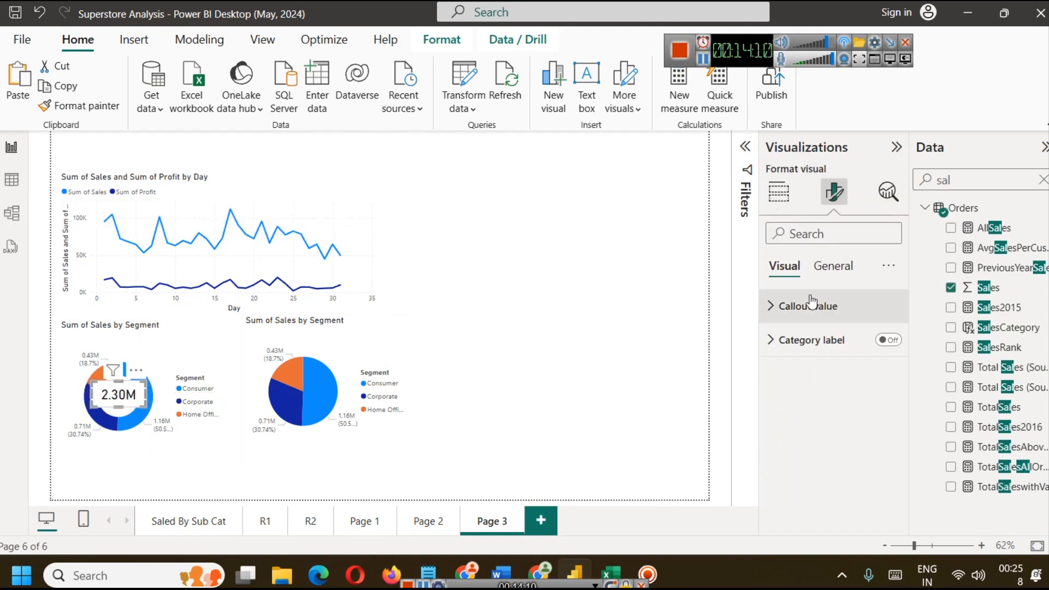
Step: Turn off the Sales card's background and fine-tune its position inside the donut hole
{"action": "left_click", "coordinate": [834, 266]}
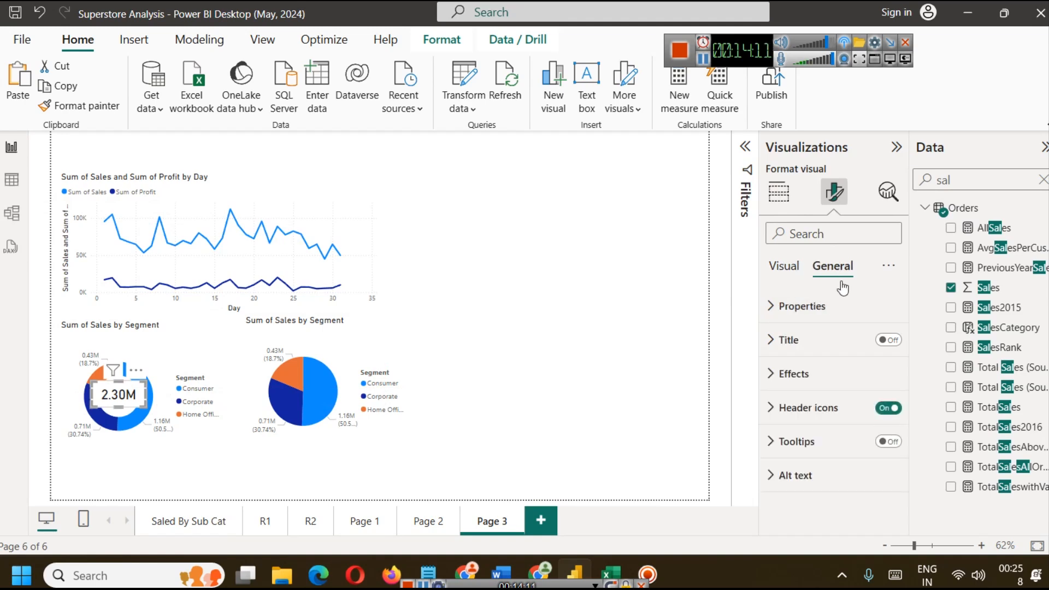
{"action": "left_click", "coordinate": [838, 374]}
{"action": "left_click", "coordinate": [881, 413]}
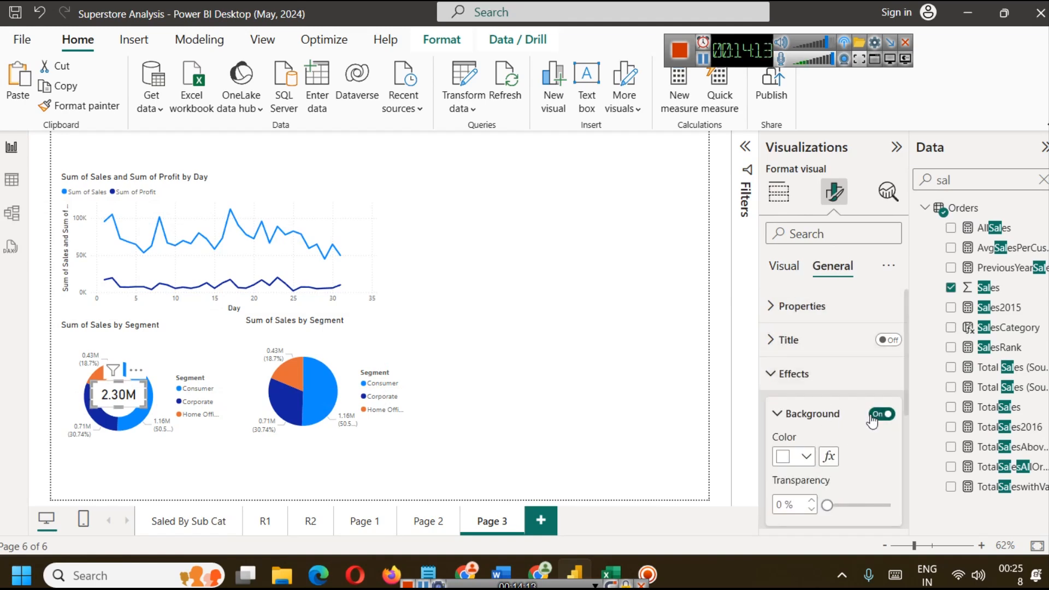
{"action": "left_click", "coordinate": [455, 360]}
{"action": "left_click", "coordinate": [123, 399]}
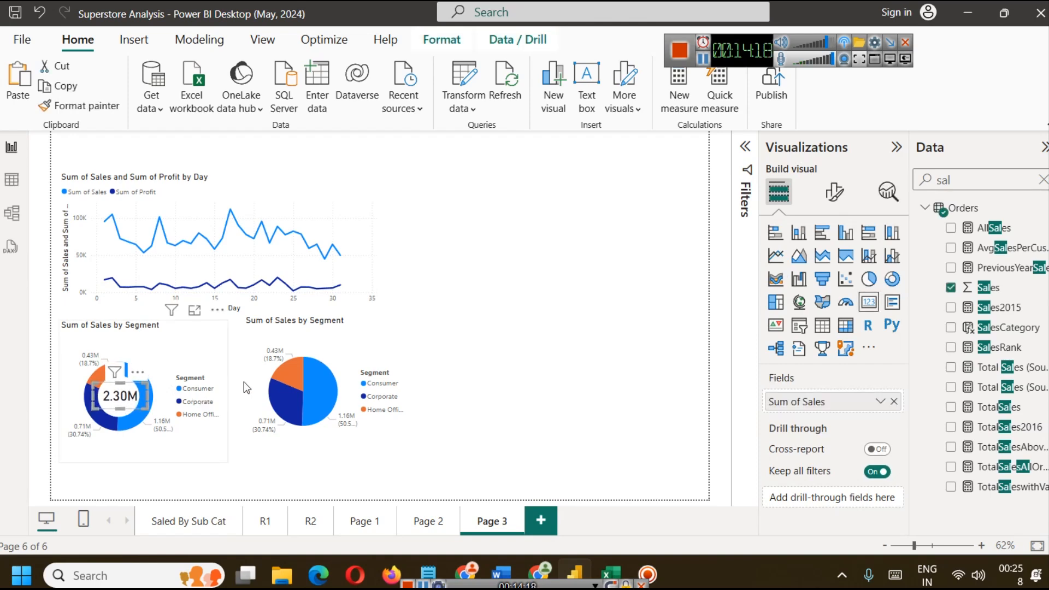
{"action": "left_click", "coordinate": [549, 288]}
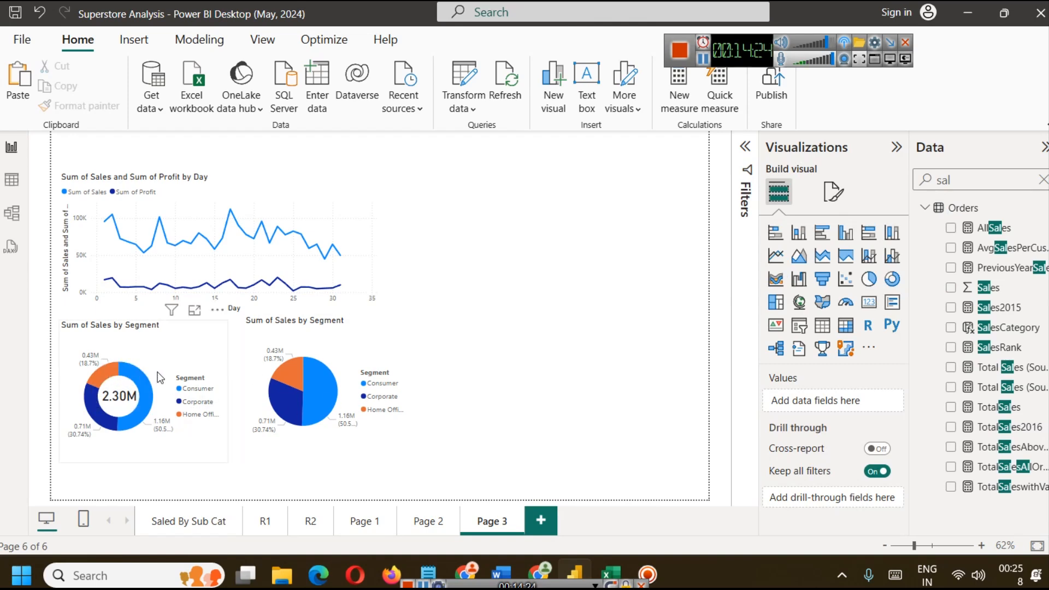
Step: Turn on the visual border for the Sales by Segment donut chart
{"action": "left_click", "coordinate": [174, 359]}
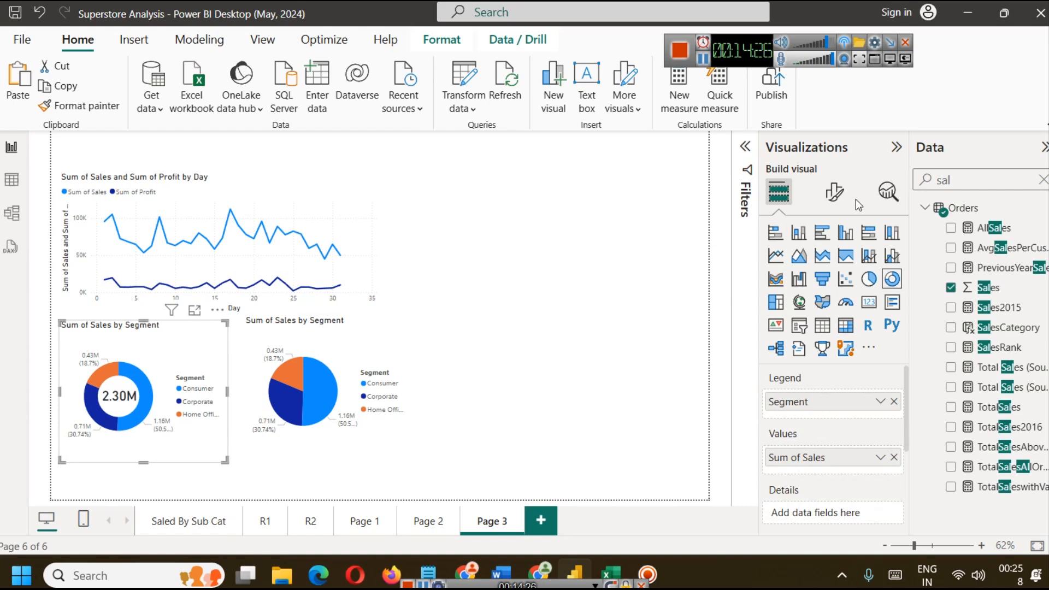
{"action": "left_click", "coordinate": [835, 192]}
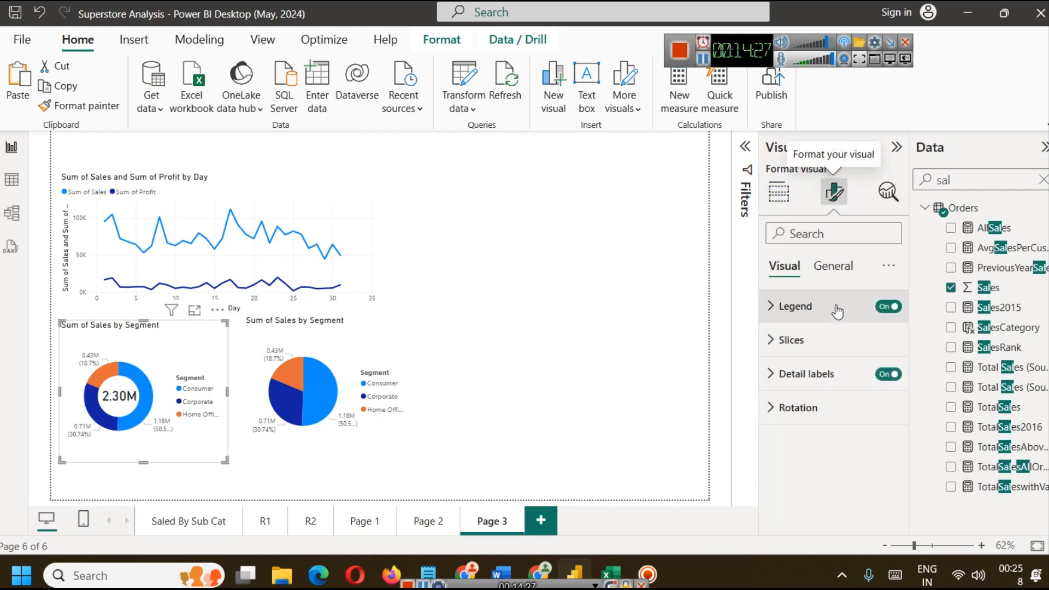
{"action": "left_click", "coordinate": [833, 267]}
{"action": "left_click", "coordinate": [826, 377]}
{"action": "scroll", "coordinate": [842, 405], "scroll_direction": "down", "scroll_amount": 2}
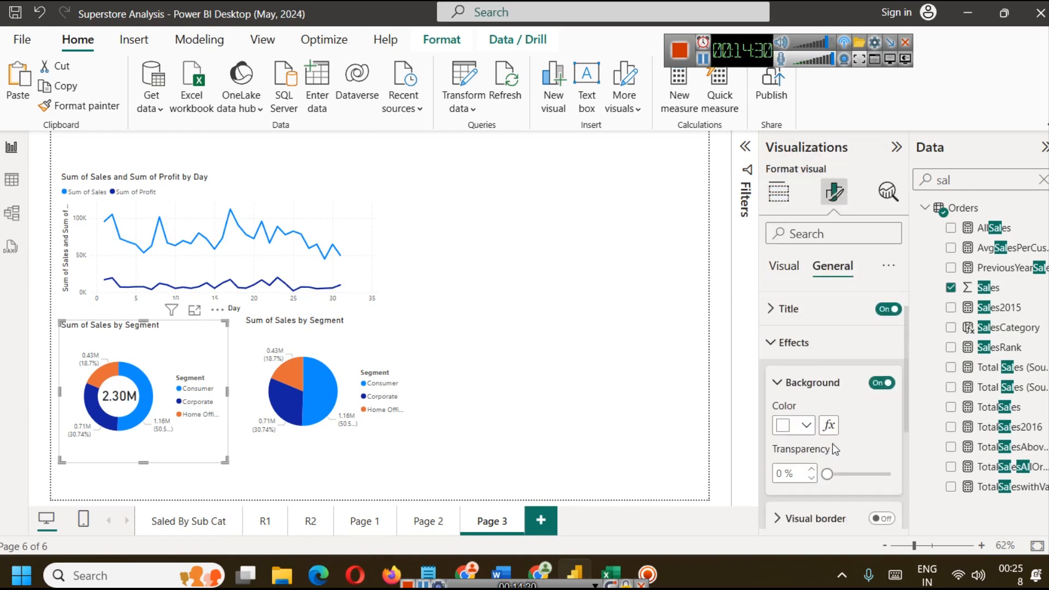
{"action": "left_click", "coordinate": [882, 466]}
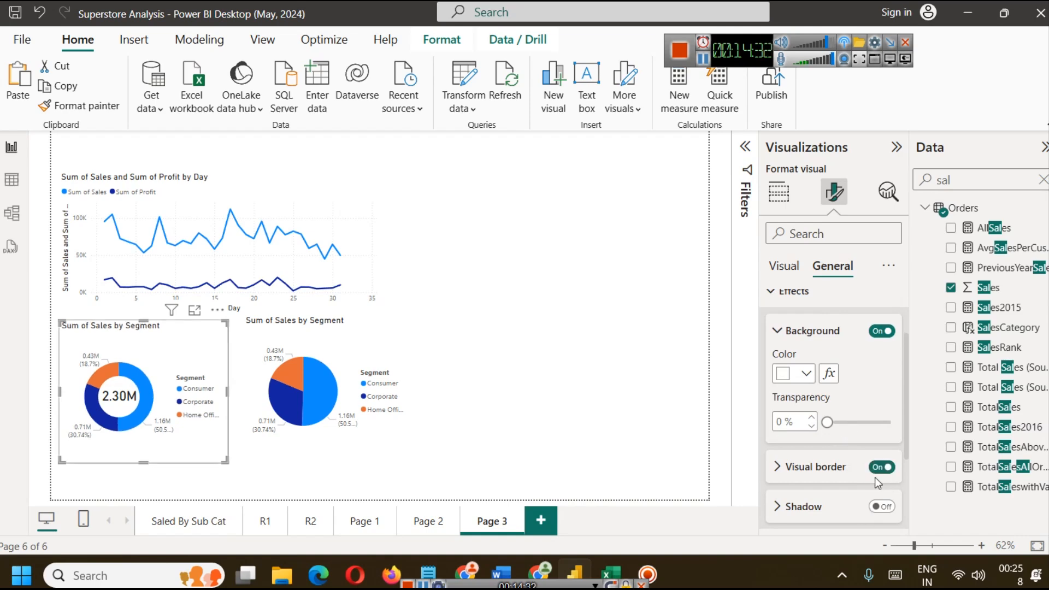
{"action": "left_click", "coordinate": [570, 396]}
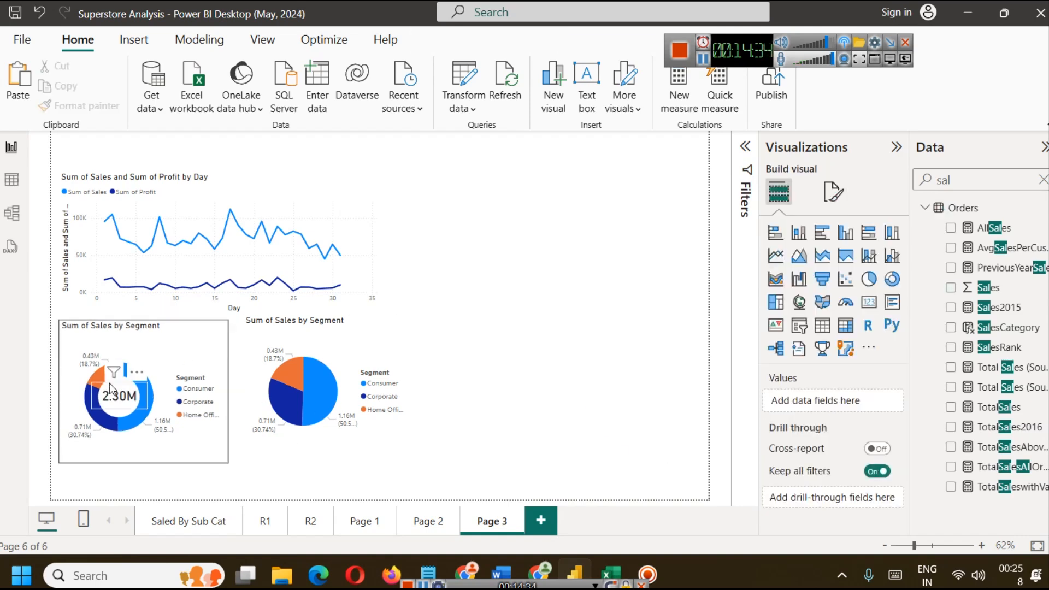
Step: Try to select the donut chart and its centre card together for grouping
{"action": "left_click", "coordinate": [117, 399]}
{"action": "left_click", "coordinate": [172, 348]}
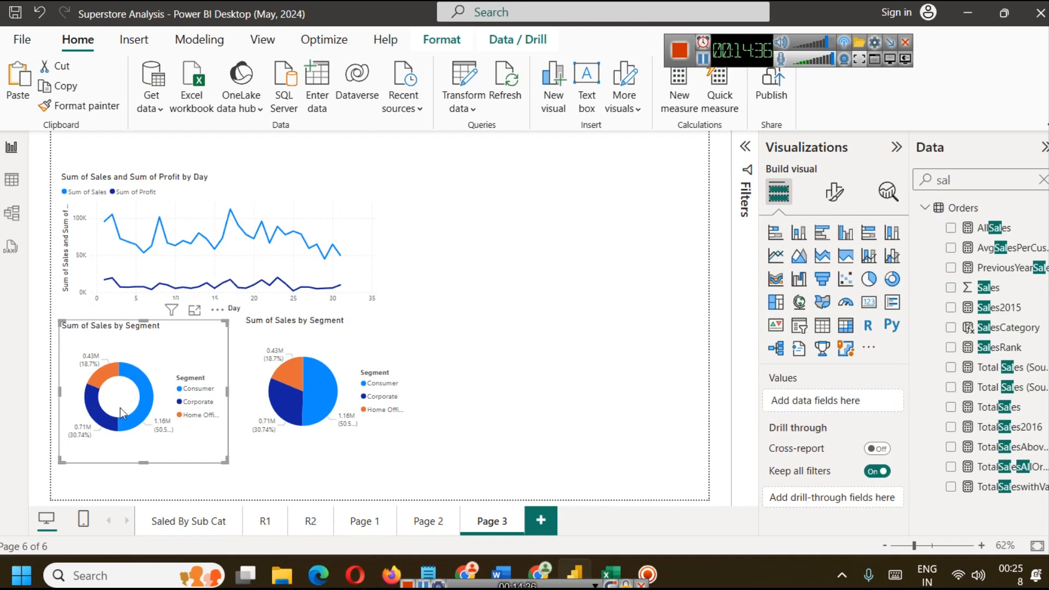
{"action": "left_click", "coordinate": [306, 466]}
{"action": "left_click_drag", "start_coordinate": [94, 482], "coordinate": [131, 331]}
{"action": "left_click_drag", "start_coordinate": [281, 484], "coordinate": [61, 321]}
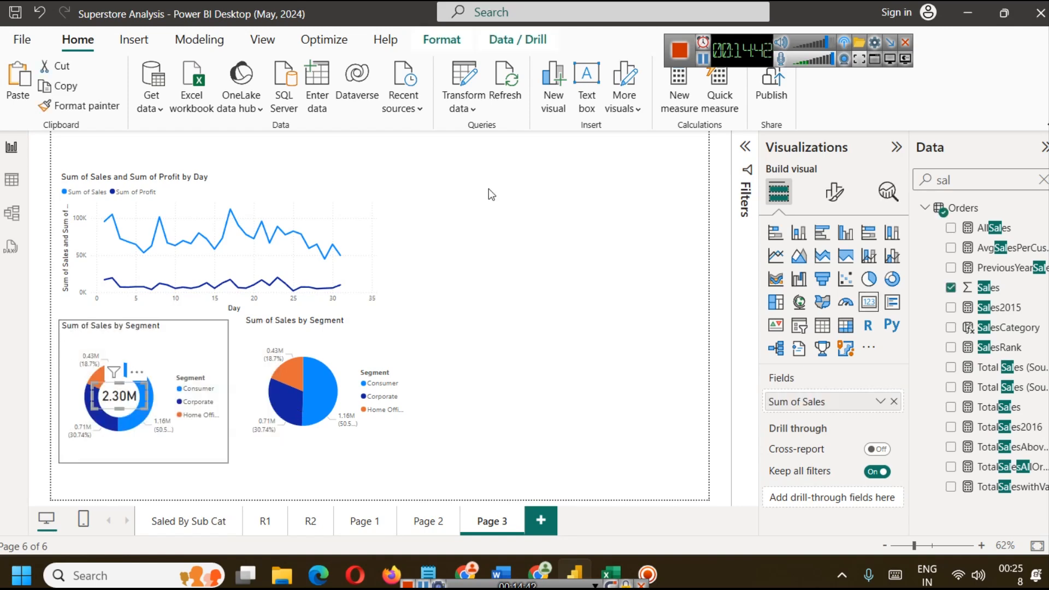
{"action": "left_click", "coordinate": [428, 43]}
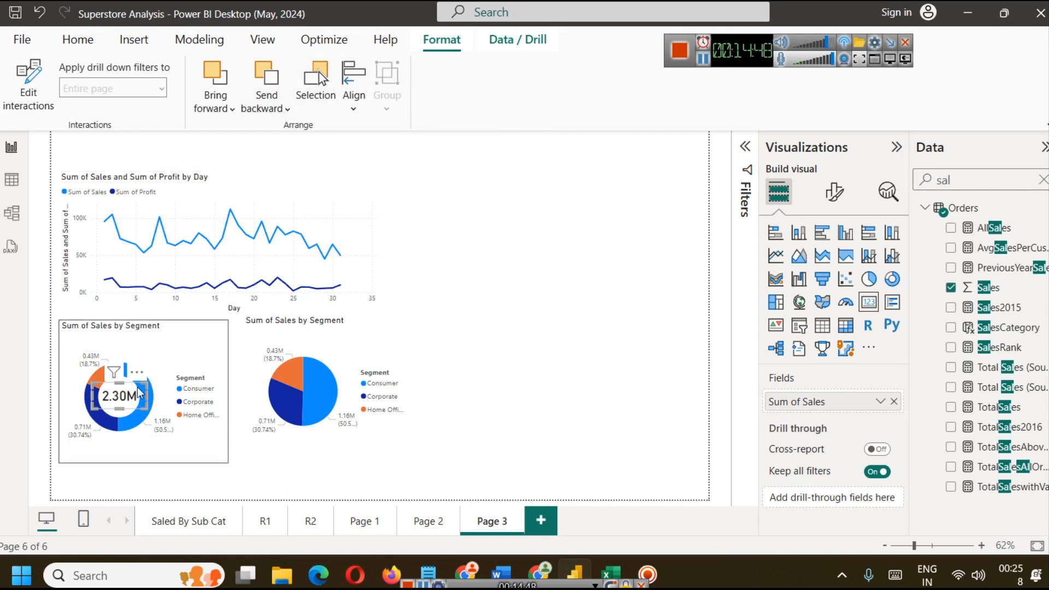
{"action": "left_click", "coordinate": [232, 474]}
{"action": "left_click_drag", "start_coordinate": [159, 480], "coordinate": [35, 295]}
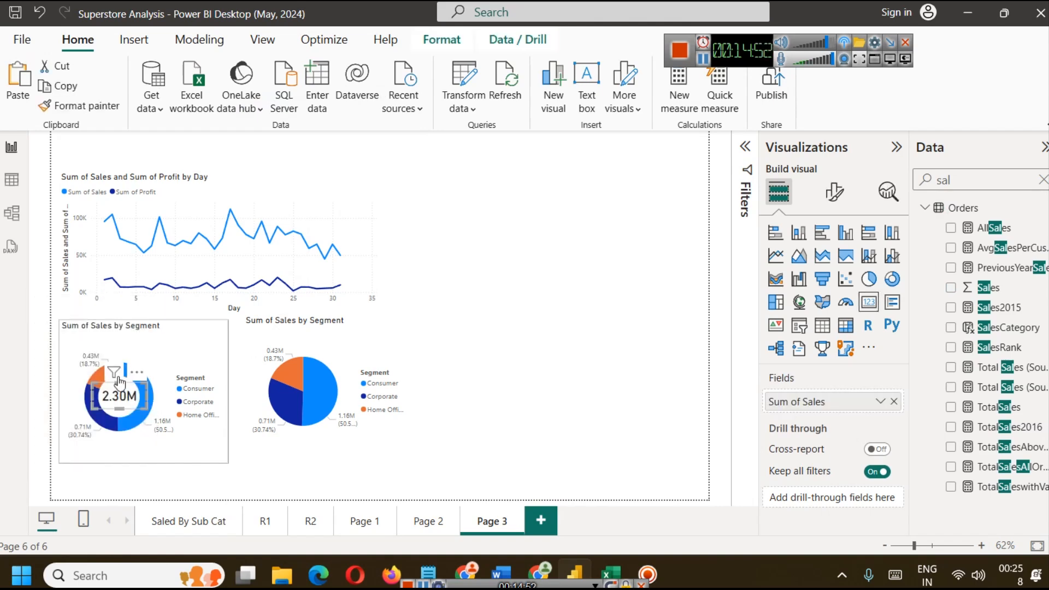
{"action": "left_click_drag", "start_coordinate": [245, 473], "coordinate": [32, 303]}
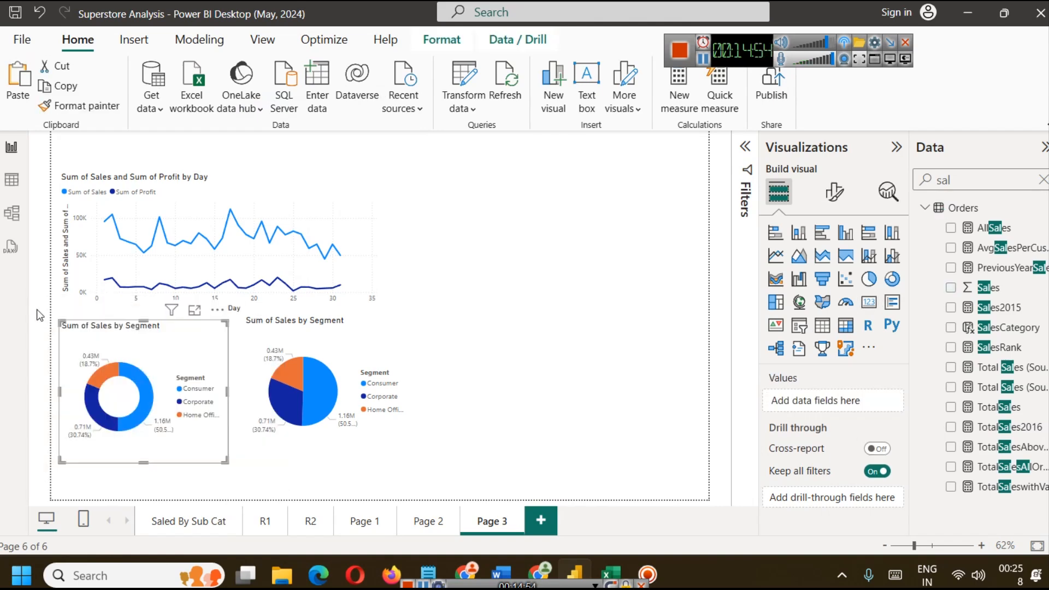
{"action": "left_click", "coordinate": [31, 320]}
{"action": "left_click_drag", "start_coordinate": [271, 481], "coordinate": [40, 303]}
{"action": "left_click", "coordinate": [127, 408]}
{"action": "left_click", "coordinate": [91, 346]}
{"action": "left_click", "coordinate": [119, 398]}
Step: Send the Sales by Segment donut chart to the back, behind the Sales card
{"action": "left_click", "coordinate": [121, 377]}
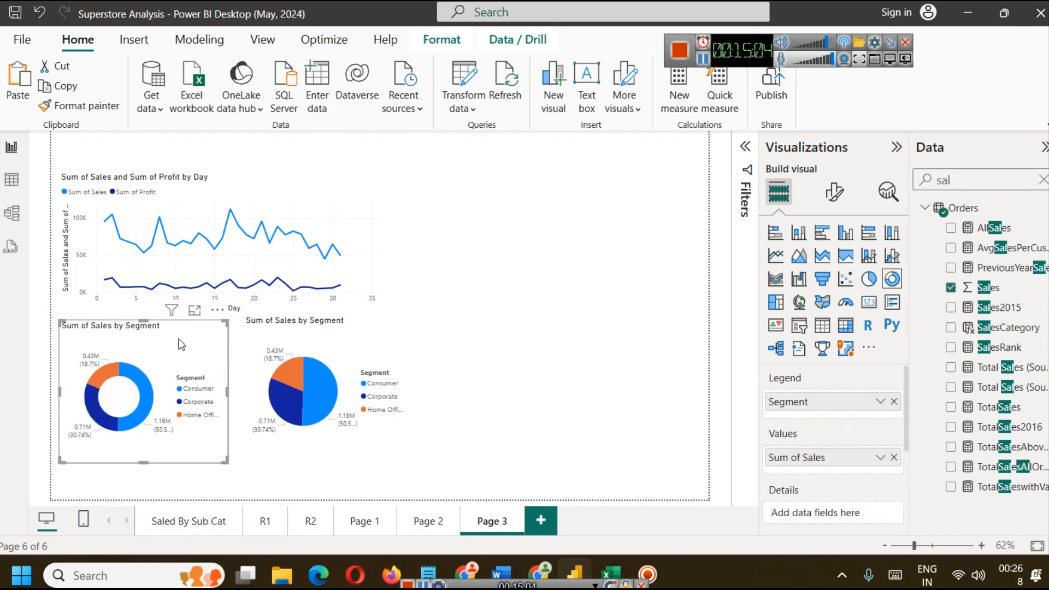
{"action": "left_click", "coordinate": [438, 39]}
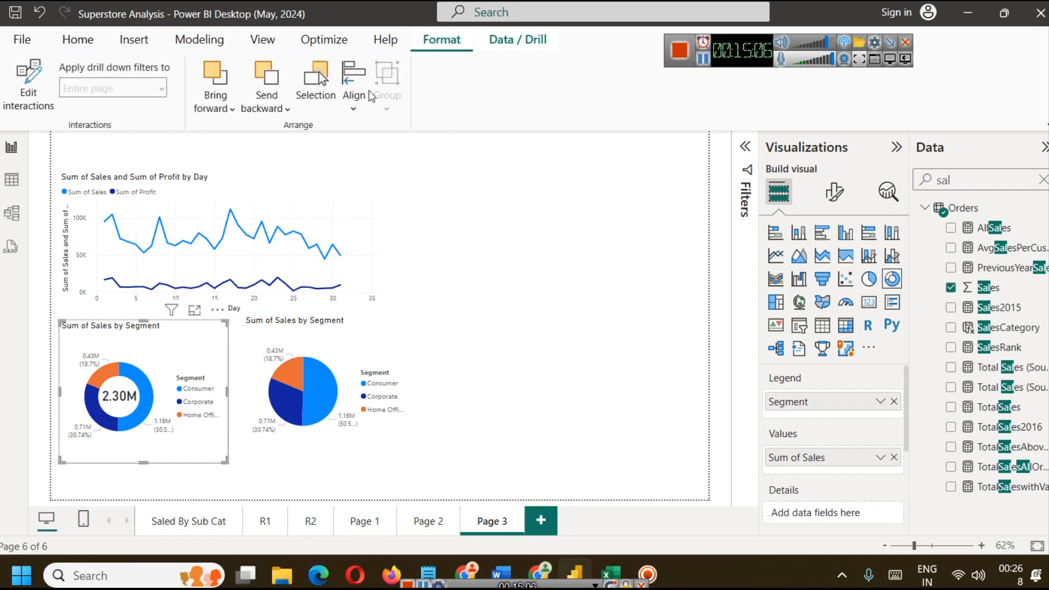
{"action": "left_click", "coordinate": [267, 103]}
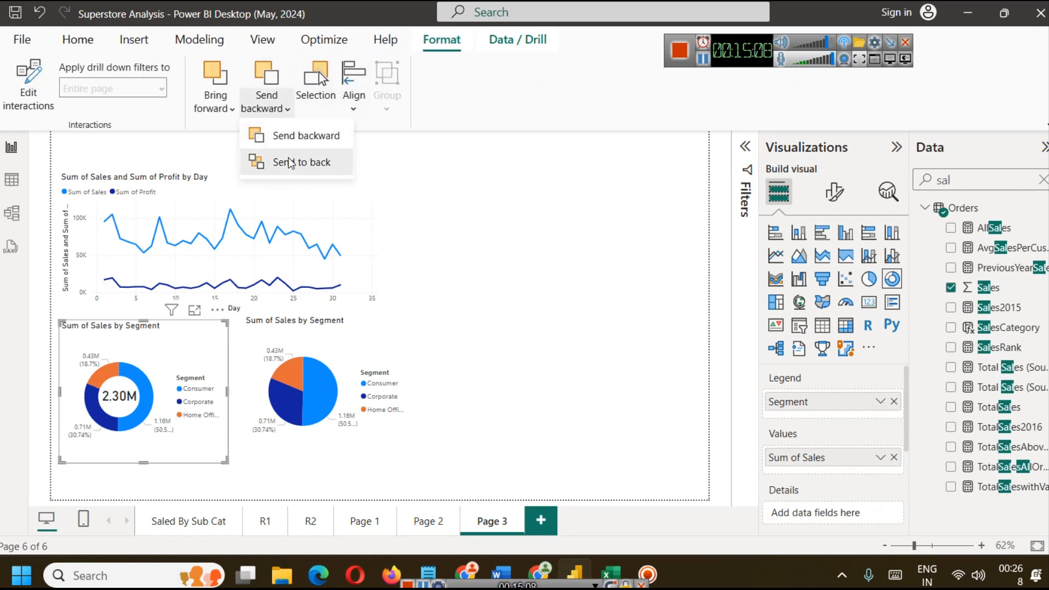
{"action": "left_click", "coordinate": [284, 162]}
{"action": "left_click", "coordinate": [506, 339]}
Step: Select the donut chart together with its centre Sales card and group them
{"action": "left_click_drag", "start_coordinate": [260, 490], "coordinate": [45, 304]}
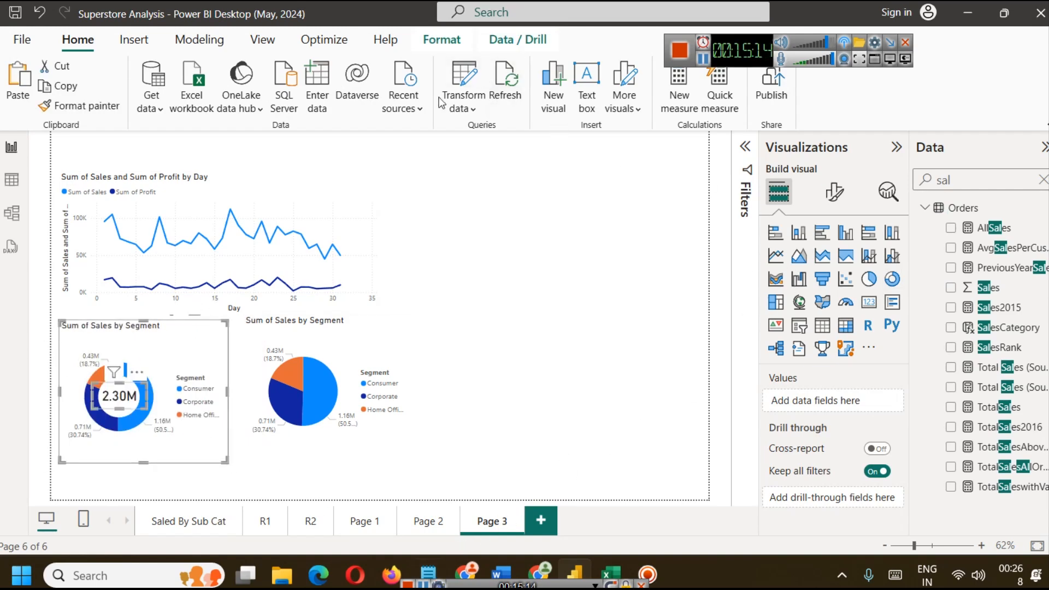
{"action": "left_click", "coordinate": [442, 39]}
{"action": "left_click", "coordinate": [387, 98]}
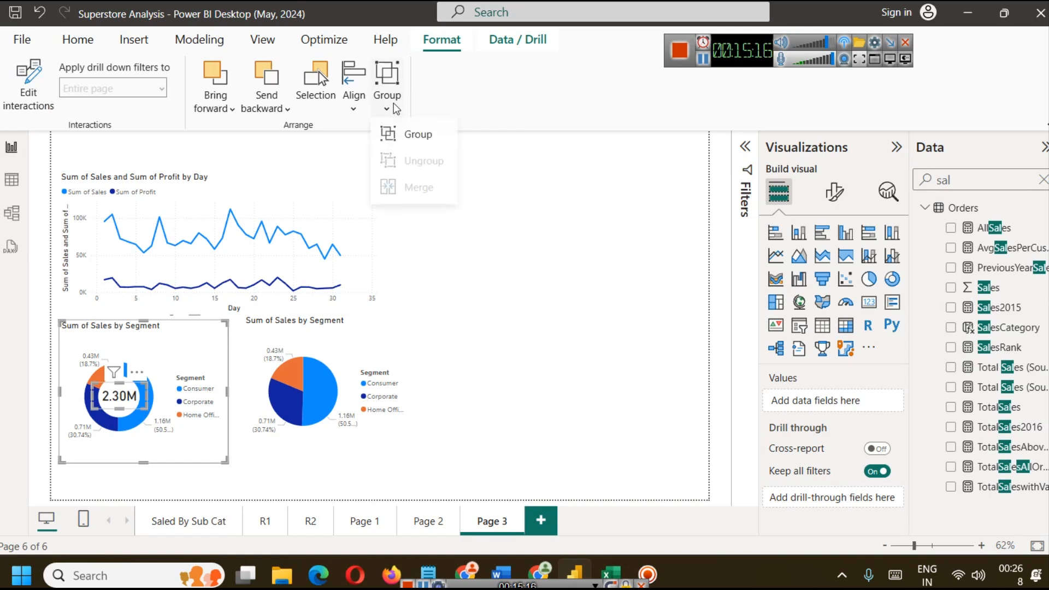
{"action": "left_click", "coordinate": [399, 135]}
{"action": "left_click", "coordinate": [508, 363]}
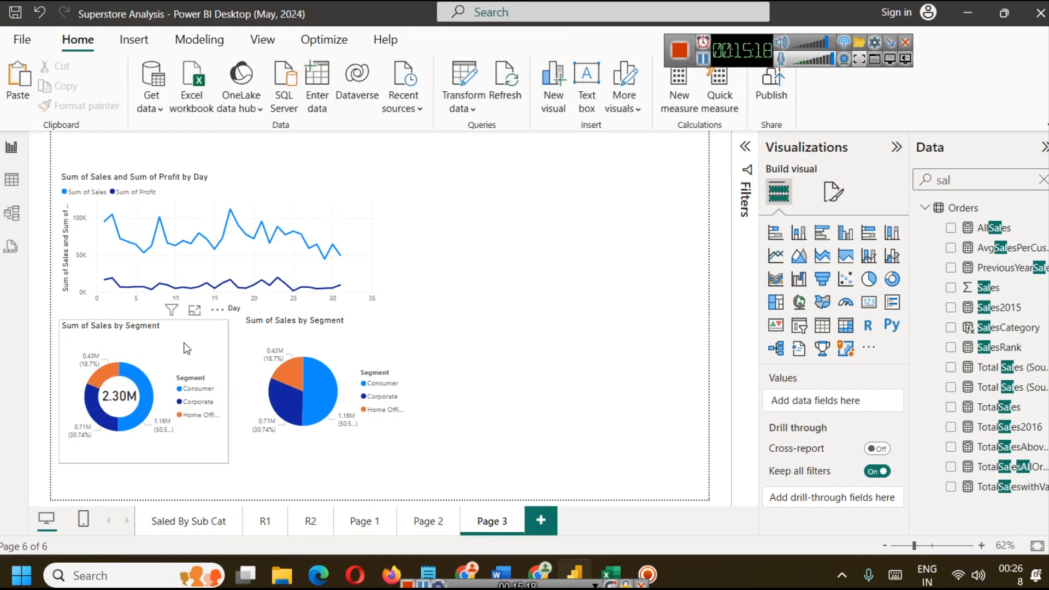
Step: Move the grouped Sales by Segment donut chart and its Sales card to the empty area beside the line chart
{"action": "left_click_drag", "start_coordinate": [175, 345], "coordinate": [607, 181]}
{"action": "left_click", "coordinate": [608, 188]}
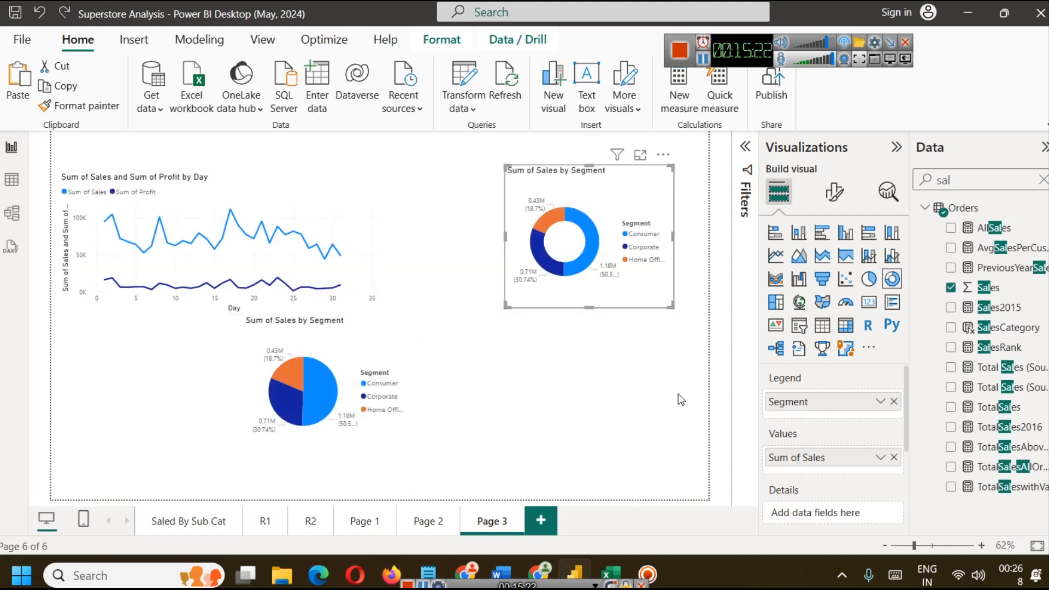
{"action": "left_click", "coordinate": [683, 354]}
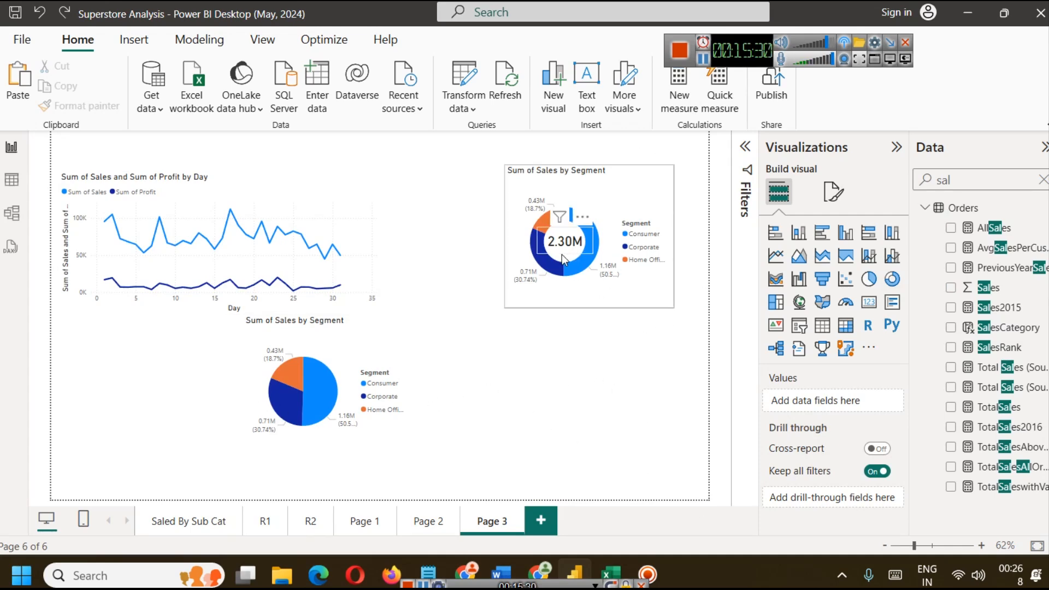
{"action": "mouse_move", "coordinate": [316, 389]}
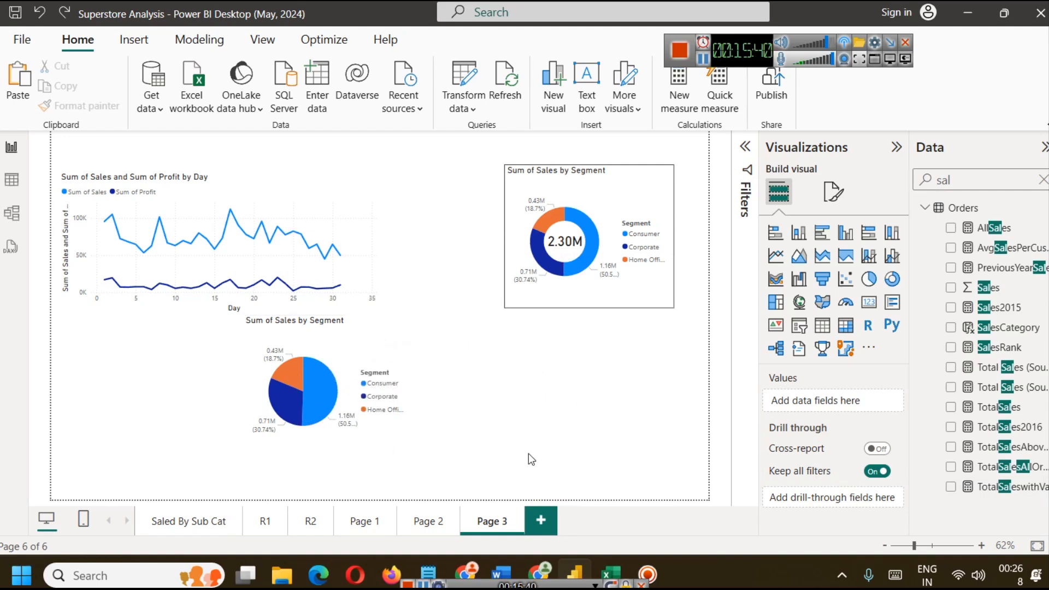
Step: Switch to the browser article, read its Matrix (Table) Visual section, and return to the Power BI report
{"action": "left_click", "coordinate": [539, 571]}
{"action": "scroll", "coordinate": [353, 353], "scroll_direction": "down", "scroll_amount": 3}
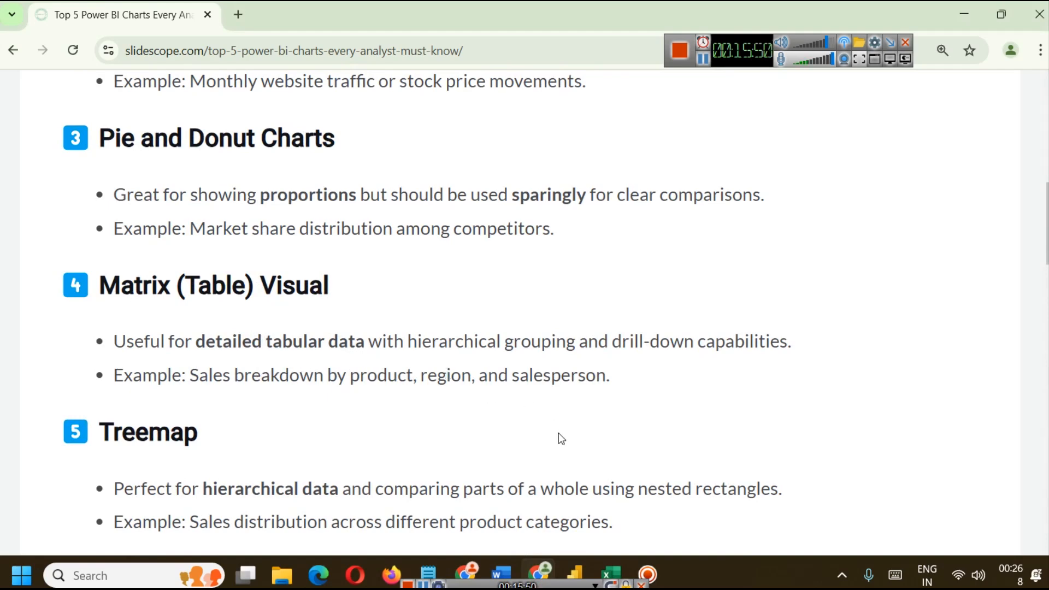
{"action": "left_click", "coordinate": [576, 571]}
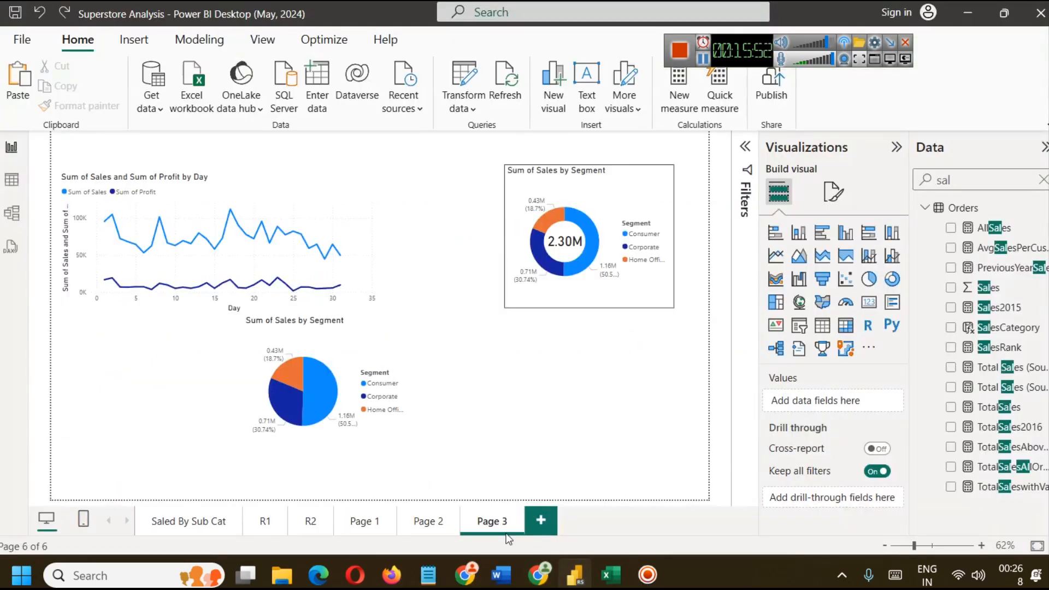
Step: Add a new report page and place an enlarged empty table visual on it
{"action": "left_click", "coordinate": [542, 522]}
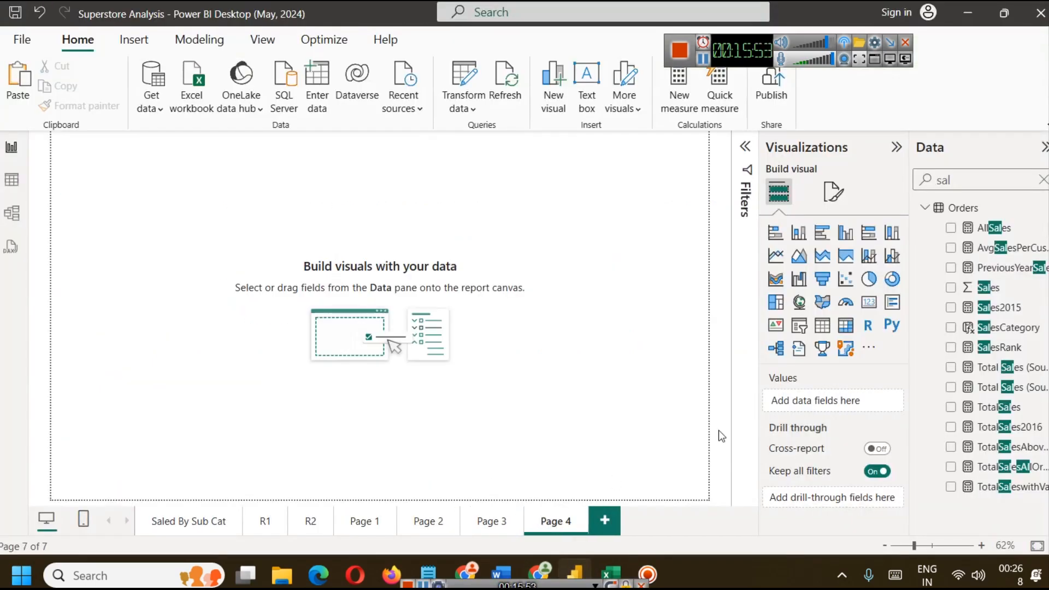
{"action": "left_click", "coordinate": [823, 326]}
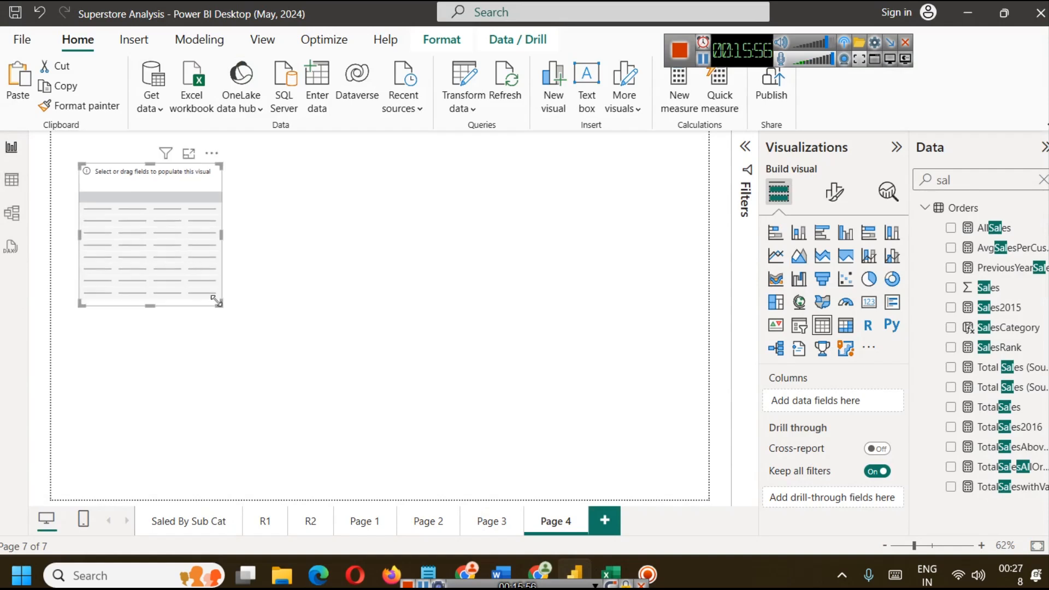
{"action": "left_click_drag", "start_coordinate": [221, 306], "coordinate": [313, 369]}
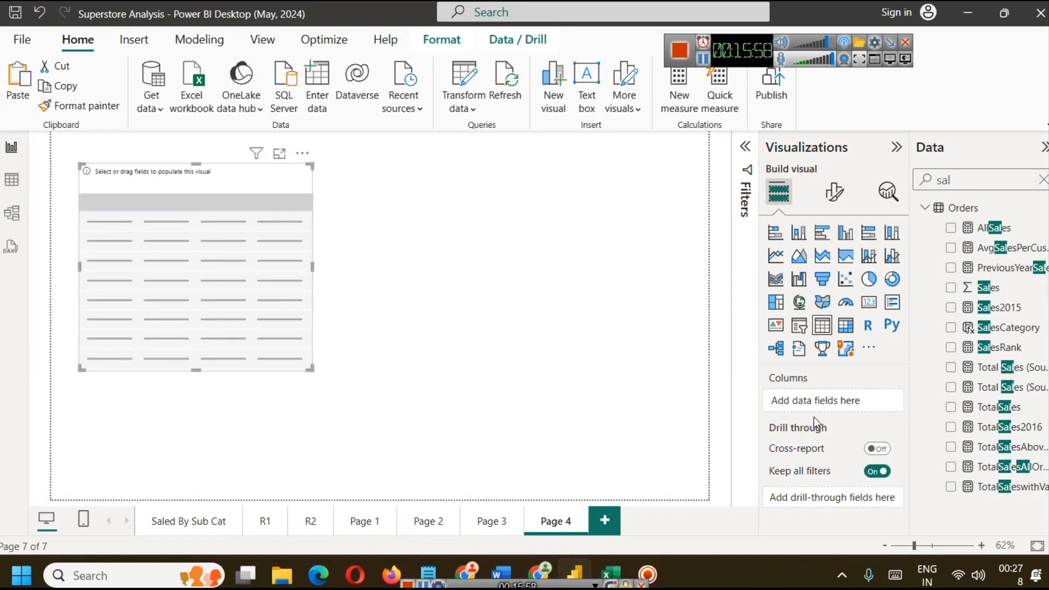
Step: Add the Category and Sub-Category fields from Orders as columns of the table
{"action": "left_click", "coordinate": [1043, 180]}
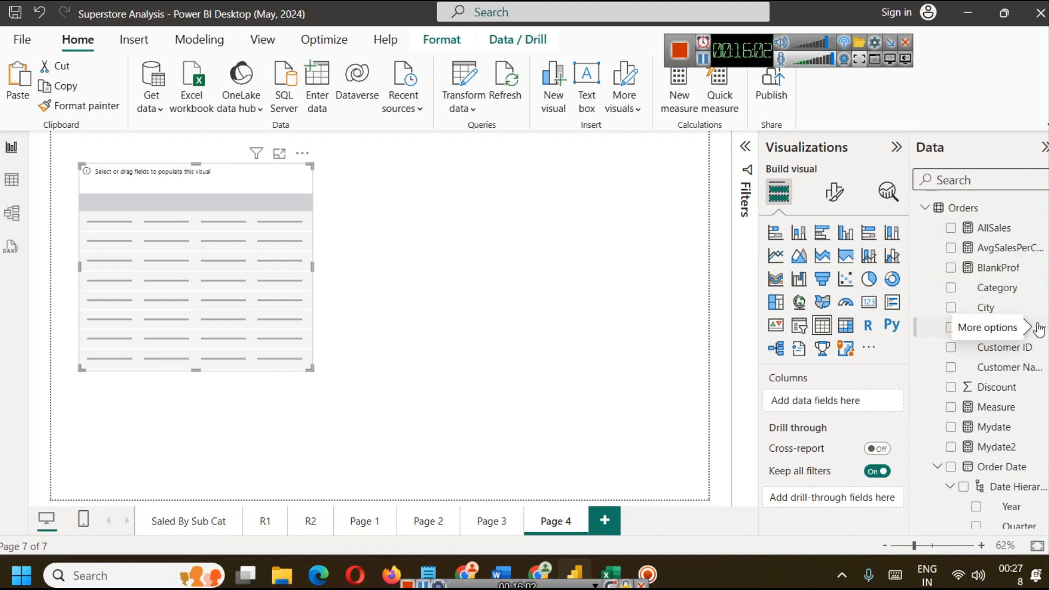
{"action": "left_click_drag", "start_coordinate": [1003, 288], "coordinate": [840, 413]}
{"action": "left_click", "coordinate": [974, 181]}
{"action": "type", "text": "s"}
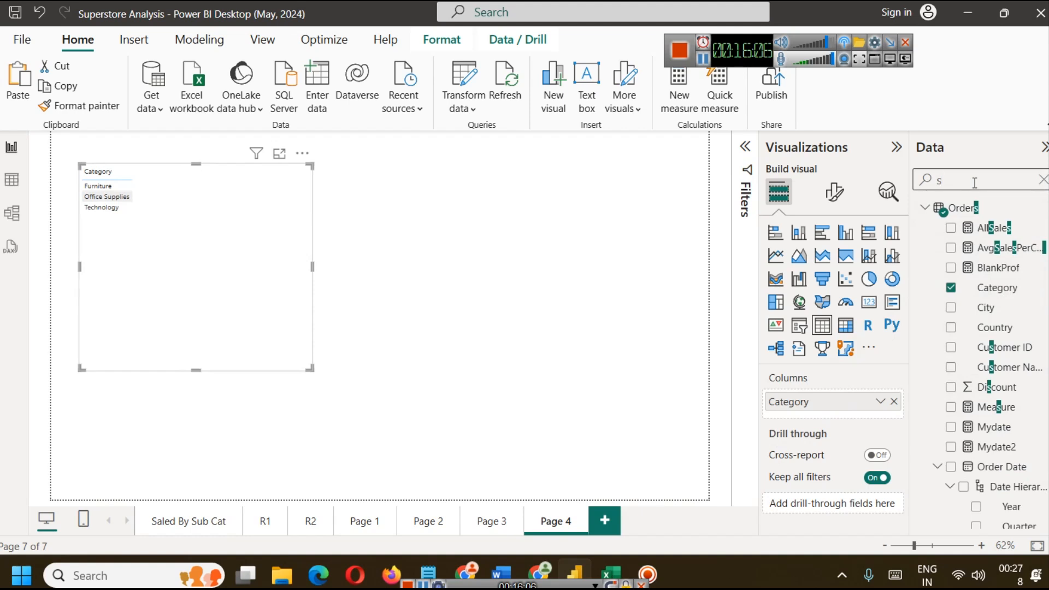
{"action": "type", "text": "ub"}
{"action": "left_click_drag", "start_coordinate": [1006, 228], "coordinate": [842, 413]}
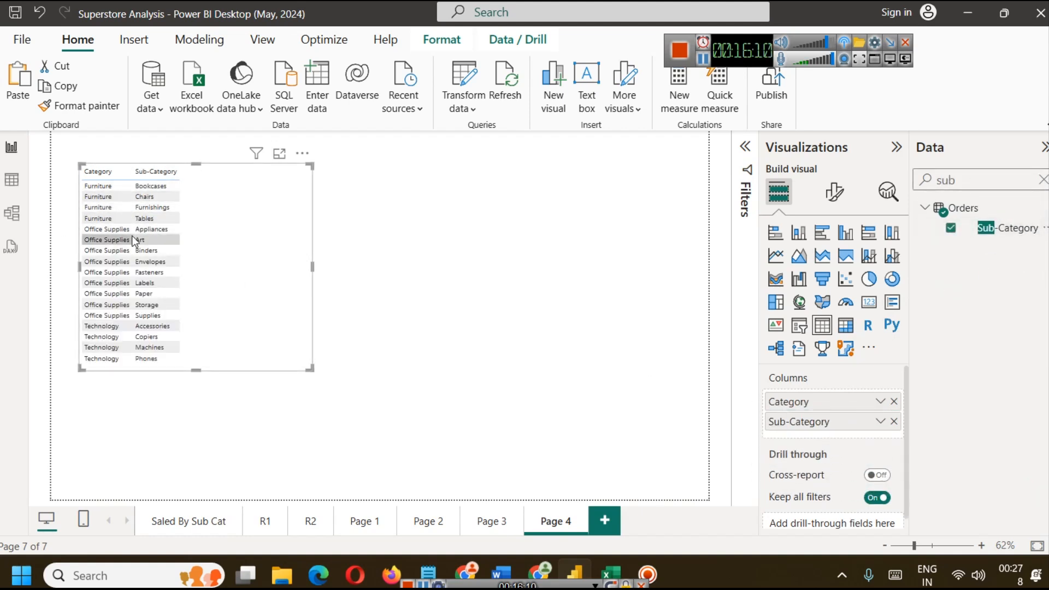
Step: Add the Sales and Profit fields as value columns after Sub-Category in the table
{"action": "double_click", "coordinate": [982, 177]}
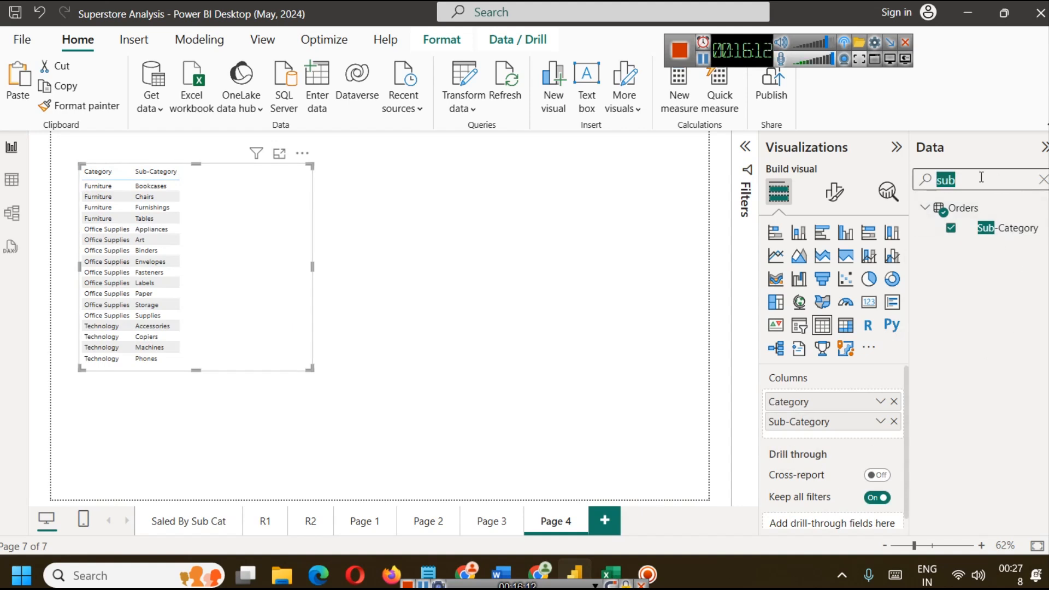
{"action": "type", "text": "sales"}
{"action": "left_click_drag", "start_coordinate": [1003, 268], "coordinate": [866, 434]}
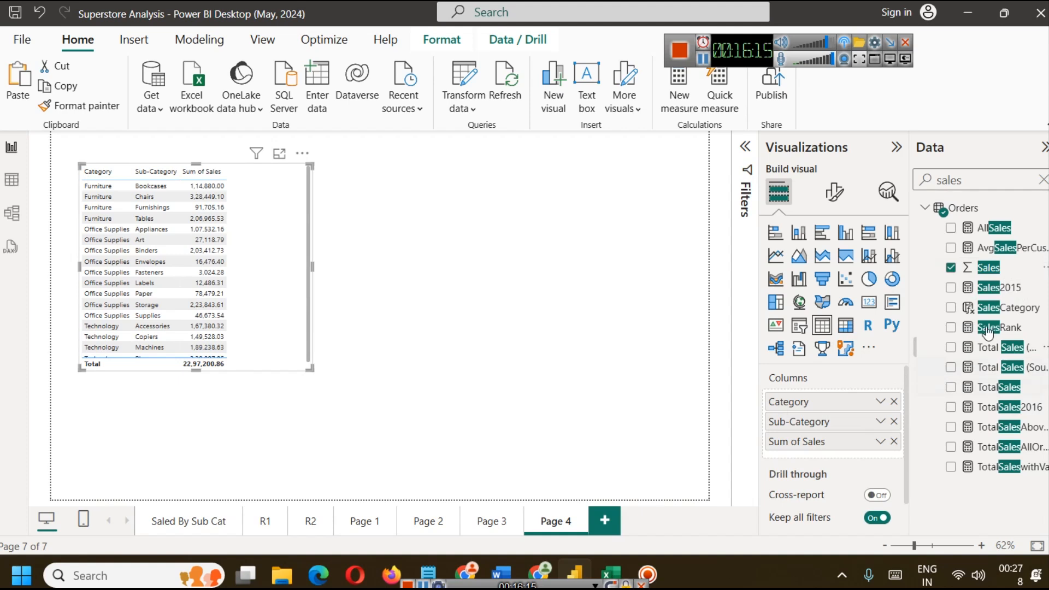
{"action": "double_click", "coordinate": [981, 178]}
{"action": "type", "text": "profit"}
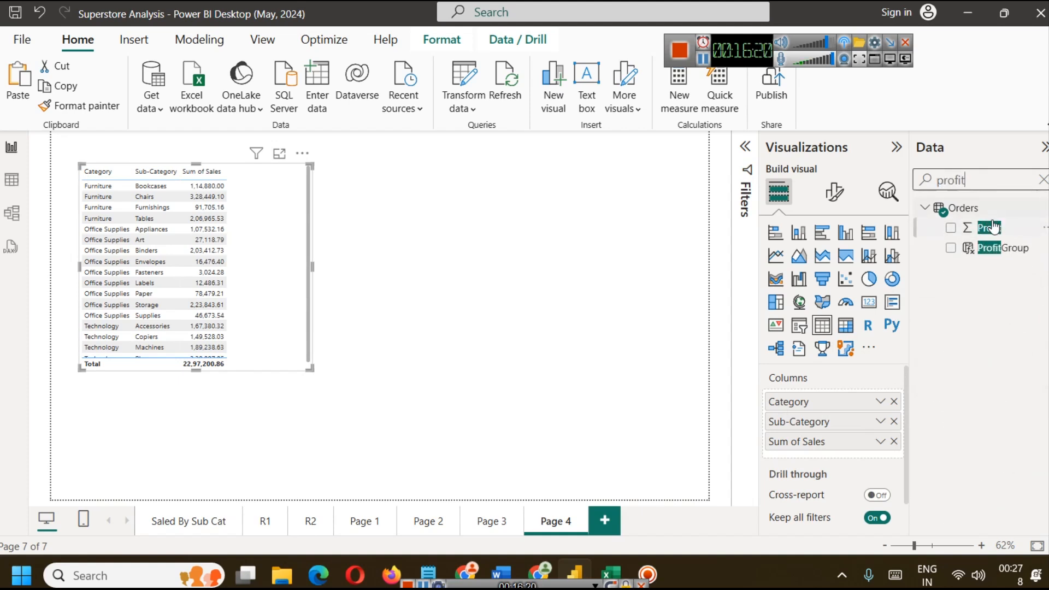
{"action": "left_click_drag", "start_coordinate": [990, 228], "coordinate": [866, 444]}
Step: Summarize the table's Sales and Profit columns by Average and check the table in focus mode
{"action": "left_click", "coordinate": [880, 441]}
{"action": "left_click", "coordinate": [923, 258]}
{"action": "left_click", "coordinate": [879, 462]}
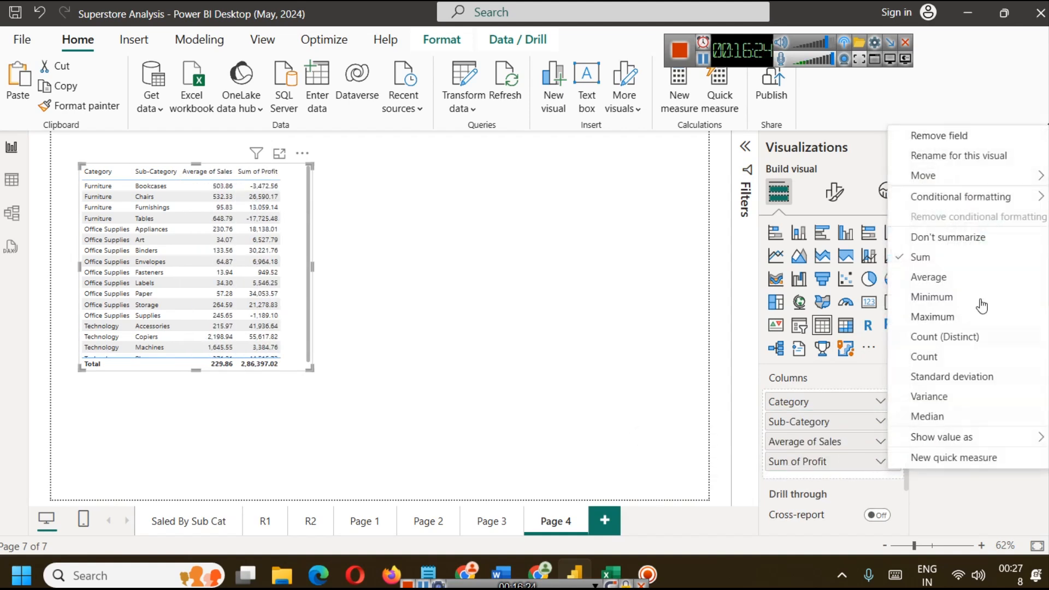
{"action": "left_click", "coordinate": [924, 276]}
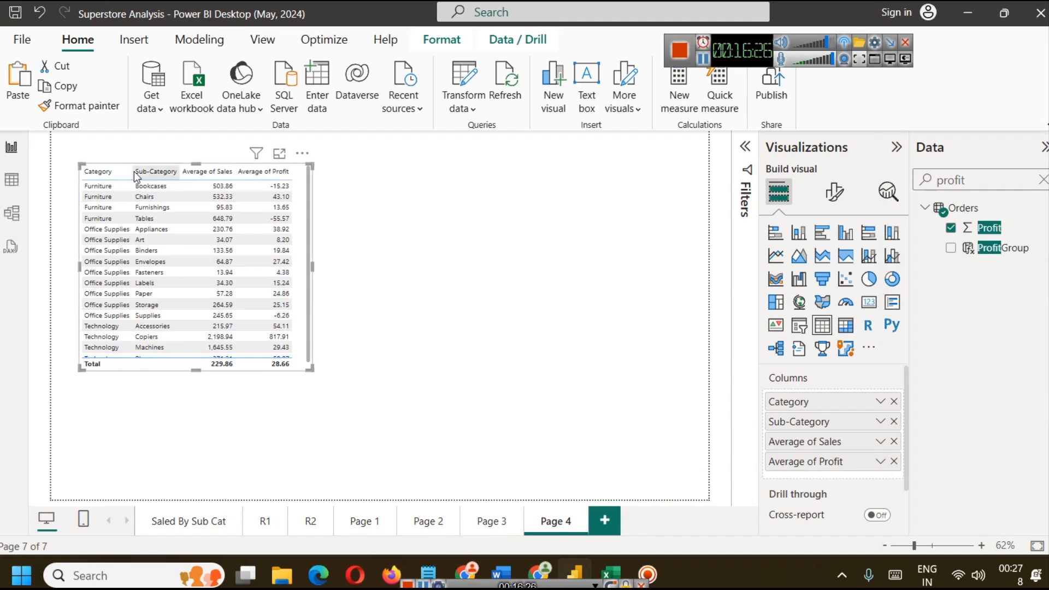
{"action": "left_click", "coordinate": [280, 153]}
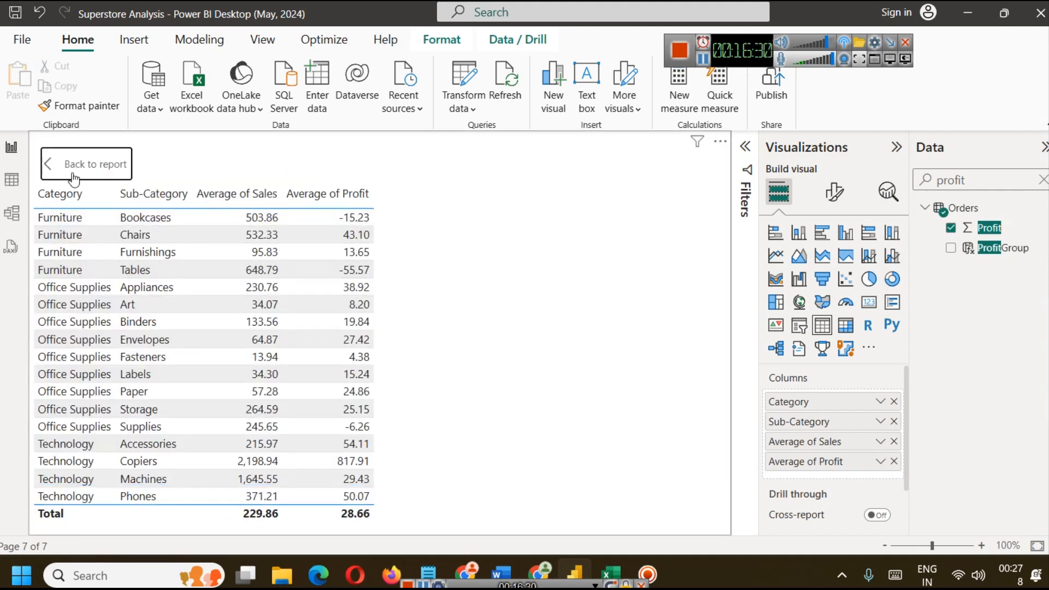
{"action": "left_click", "coordinate": [73, 175]}
Step: Convert the table to a matrix widened across the page, with Sub-Category in rows and Category in columns
{"action": "left_click", "coordinate": [846, 326]}
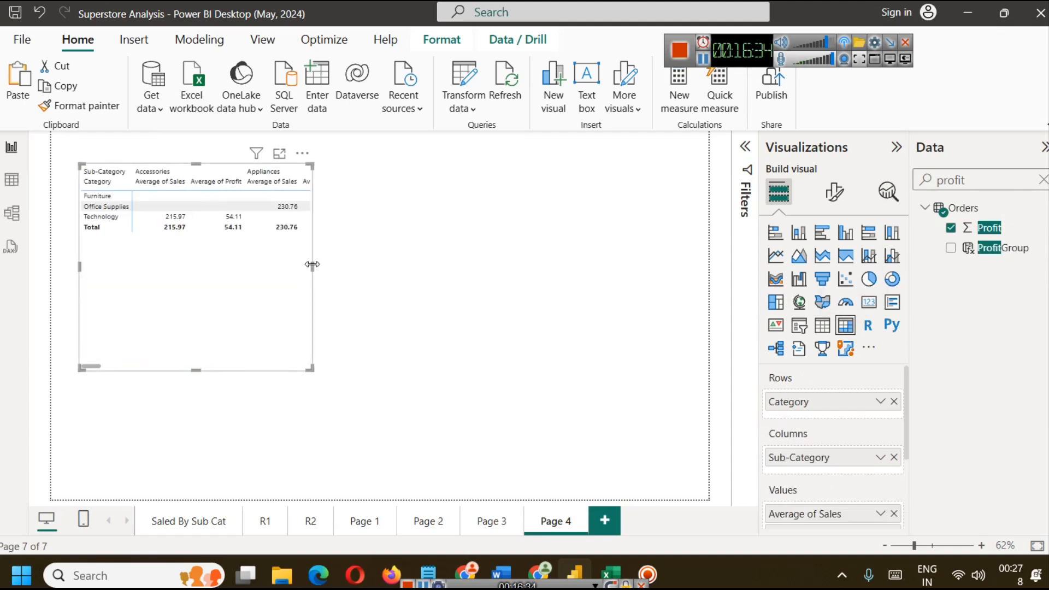
{"action": "left_click_drag", "start_coordinate": [312, 266], "coordinate": [633, 284]}
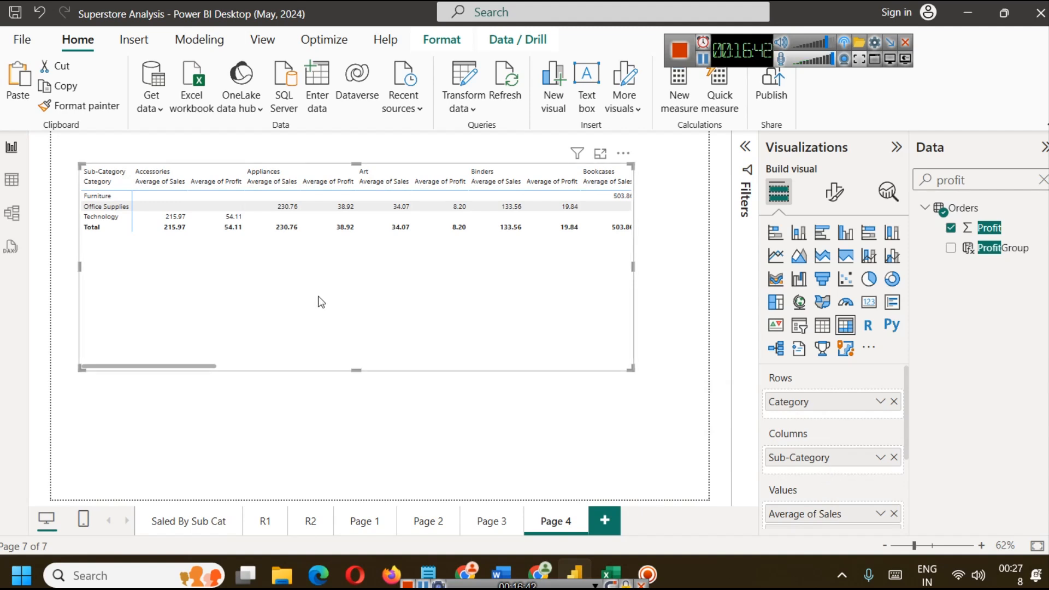
{"action": "mouse_move", "coordinate": [798, 469]}
{"action": "left_mouse_down"}
{"action": "mouse_move", "coordinate": [802, 418]}
{"action": "mouse_move", "coordinate": [805, 477]}
{"action": "left_mouse_up"}
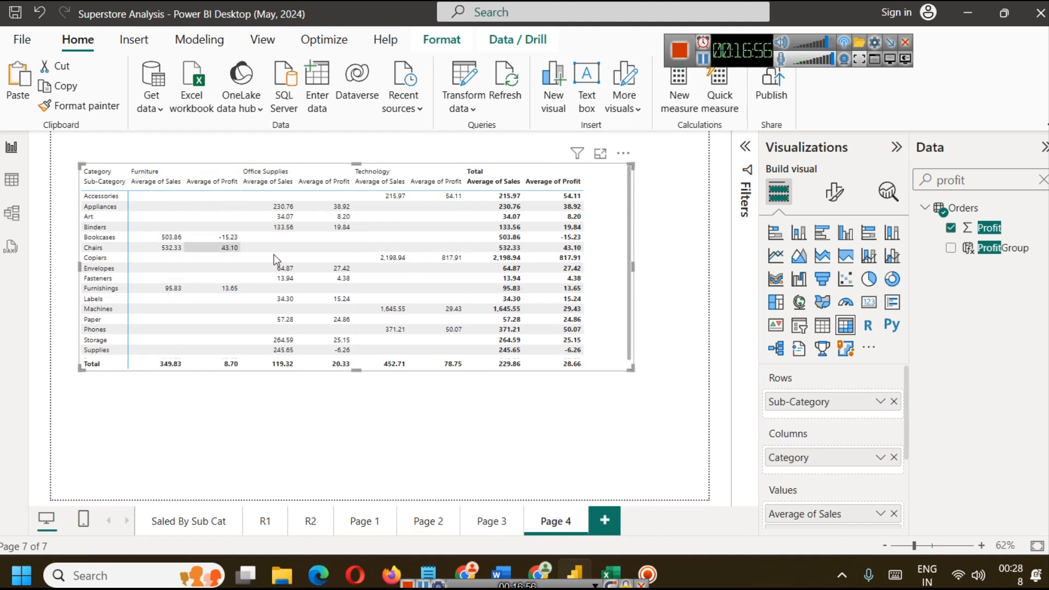
Step: Turn on background color in the matrix's cell elements for the Average of Sales values
{"action": "left_click", "coordinate": [823, 203]}
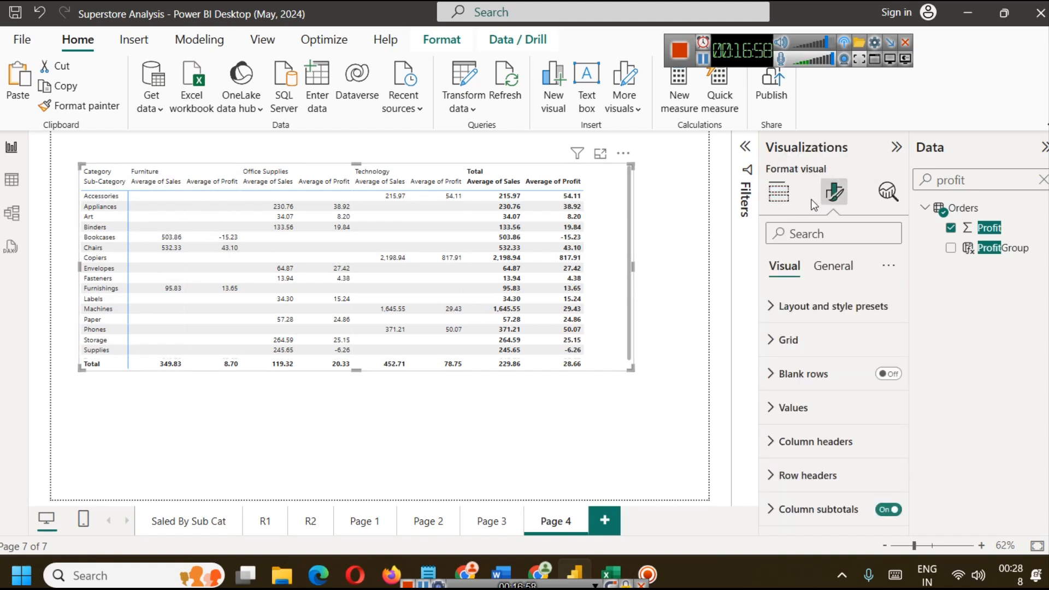
{"action": "scroll", "coordinate": [782, 410], "scroll_direction": "down", "scroll_amount": 4}
{"action": "left_click", "coordinate": [809, 445]}
{"action": "scroll", "coordinate": [815, 465], "scroll_direction": "down", "scroll_amount": 3}
{"action": "scroll", "coordinate": [850, 477], "scroll_direction": "down", "scroll_amount": 2}
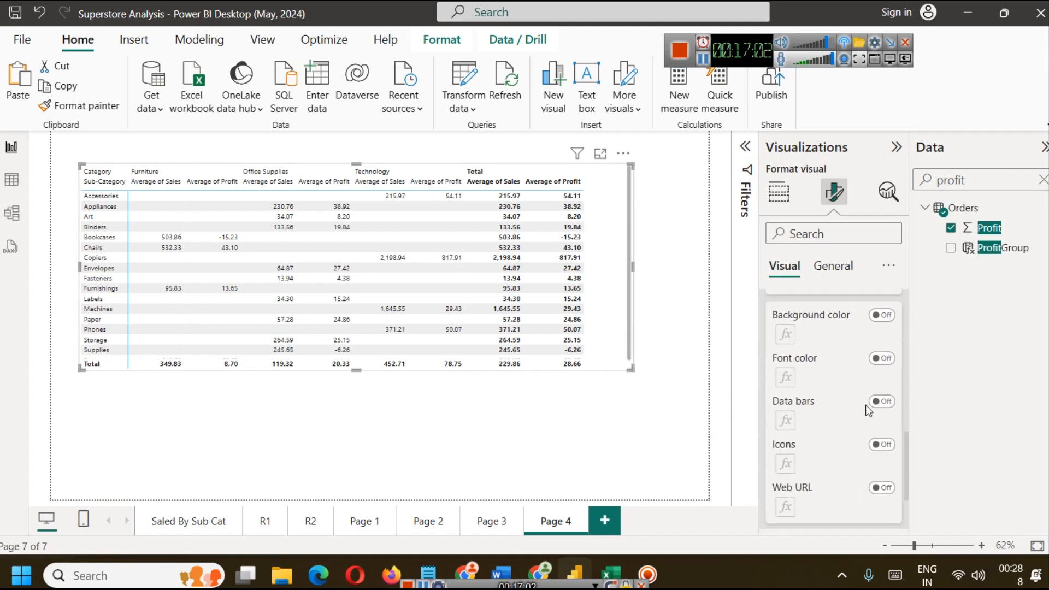
{"action": "left_click", "coordinate": [882, 317]}
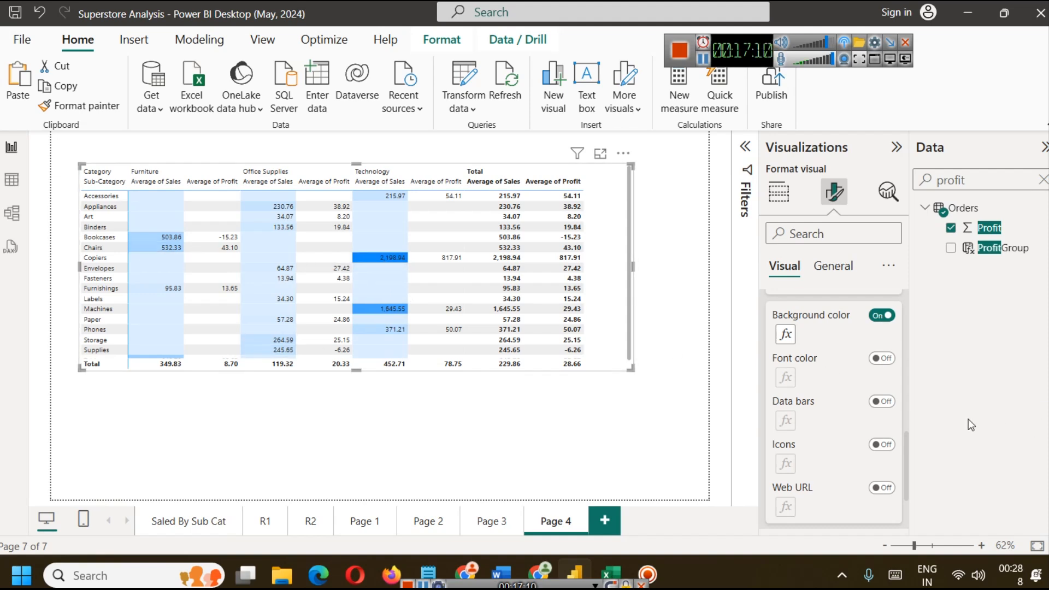
Step: Turn on data bars for the matrix's Average of Sales values, leaving font color and background color off
{"action": "left_click", "coordinate": [881, 358]}
{"action": "left_click", "coordinate": [882, 358]}
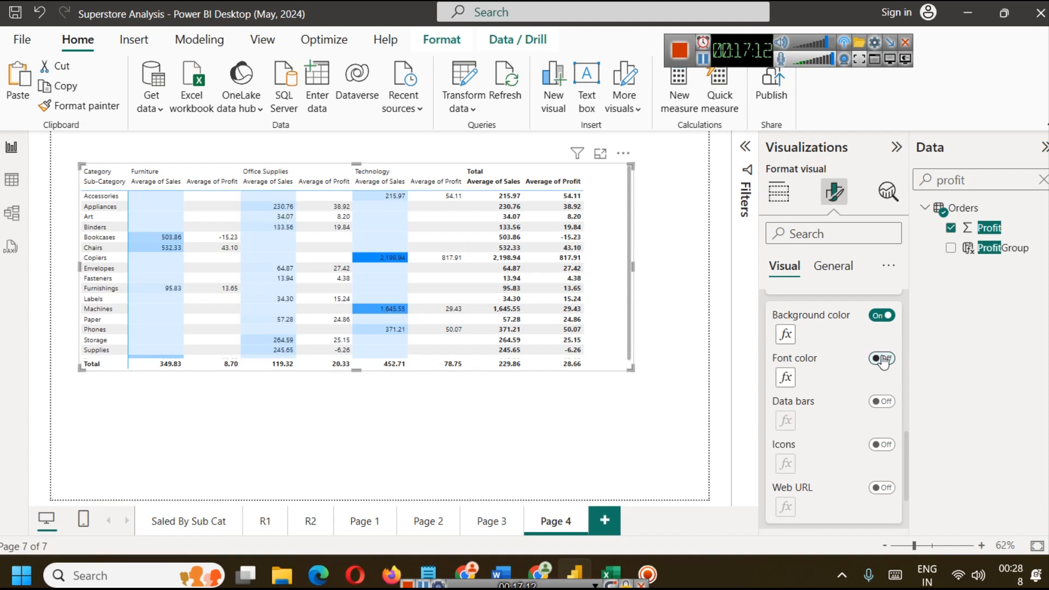
{"action": "left_click", "coordinate": [882, 402]}
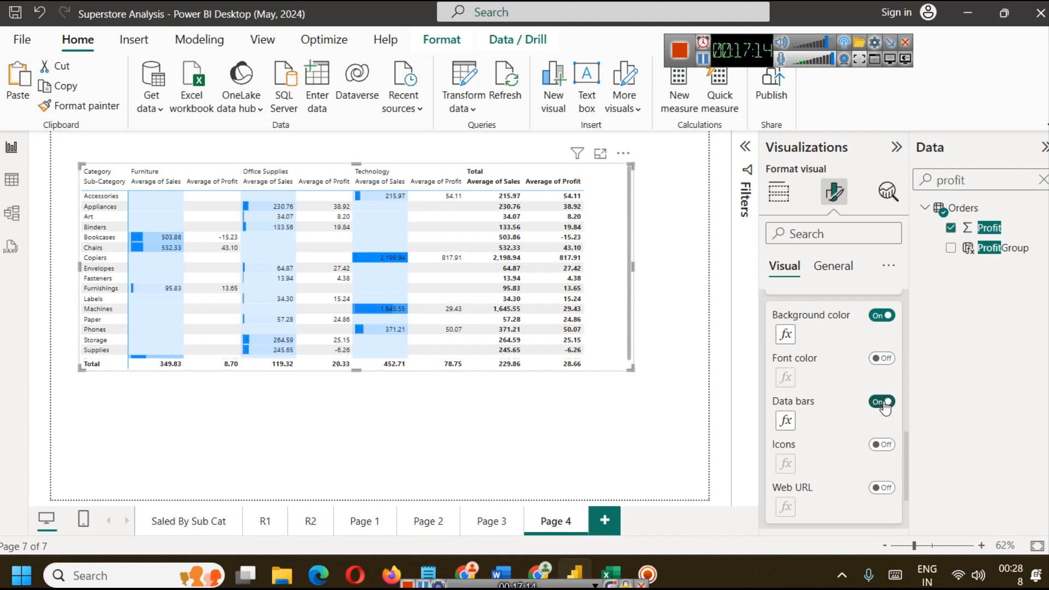
{"action": "left_click", "coordinate": [881, 315]}
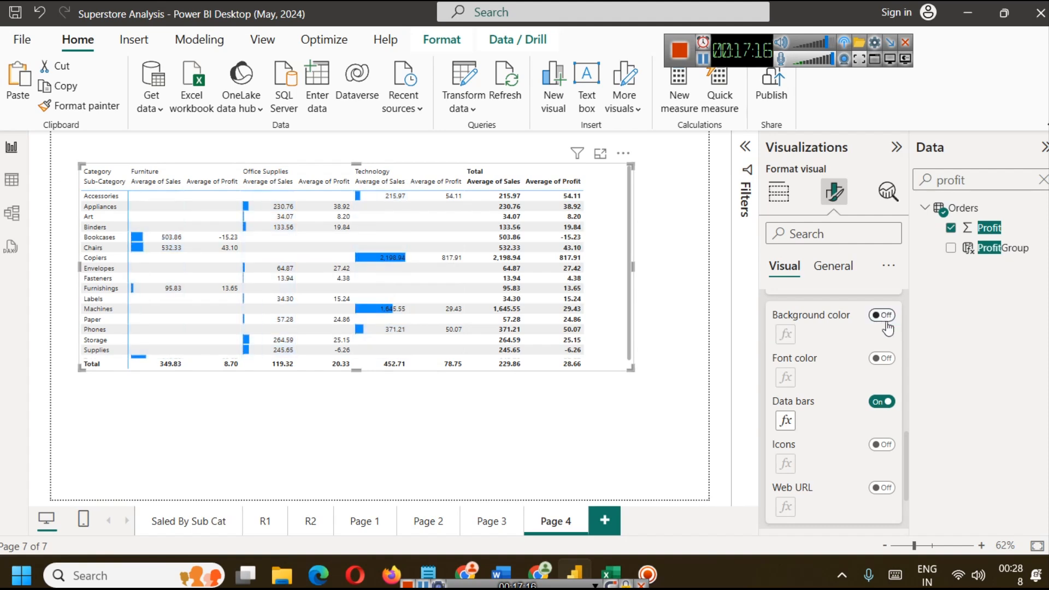
{"action": "left_click", "coordinate": [523, 433]}
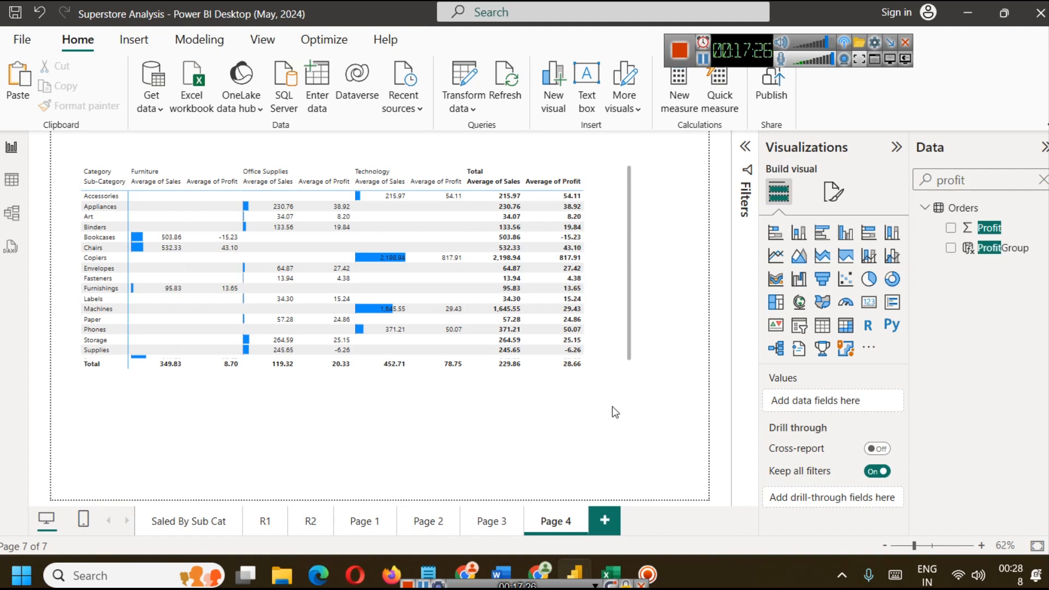
Step: Increase the matrix's height so that all sub-category rows fit without scrolling
{"action": "left_click", "coordinate": [587, 335]}
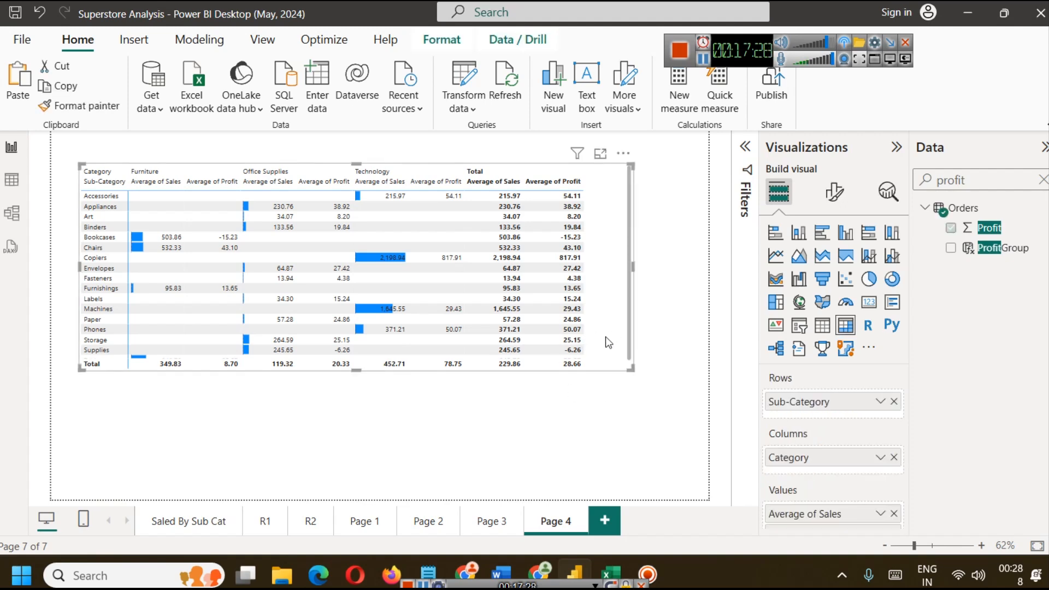
{"action": "left_click_drag", "start_coordinate": [357, 372], "coordinate": [361, 406]}
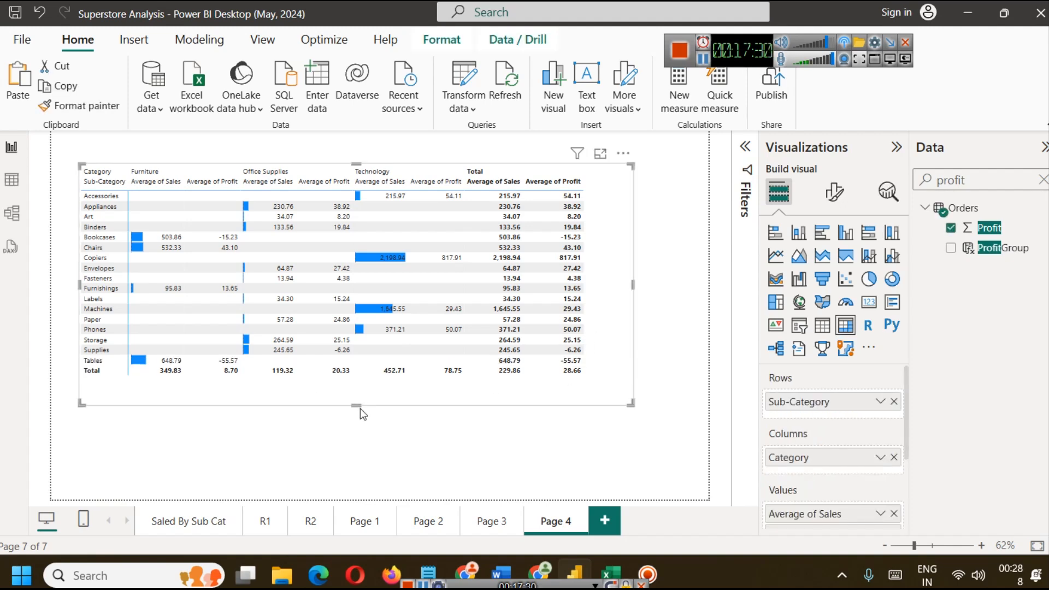
{"action": "left_click", "coordinate": [458, 441]}
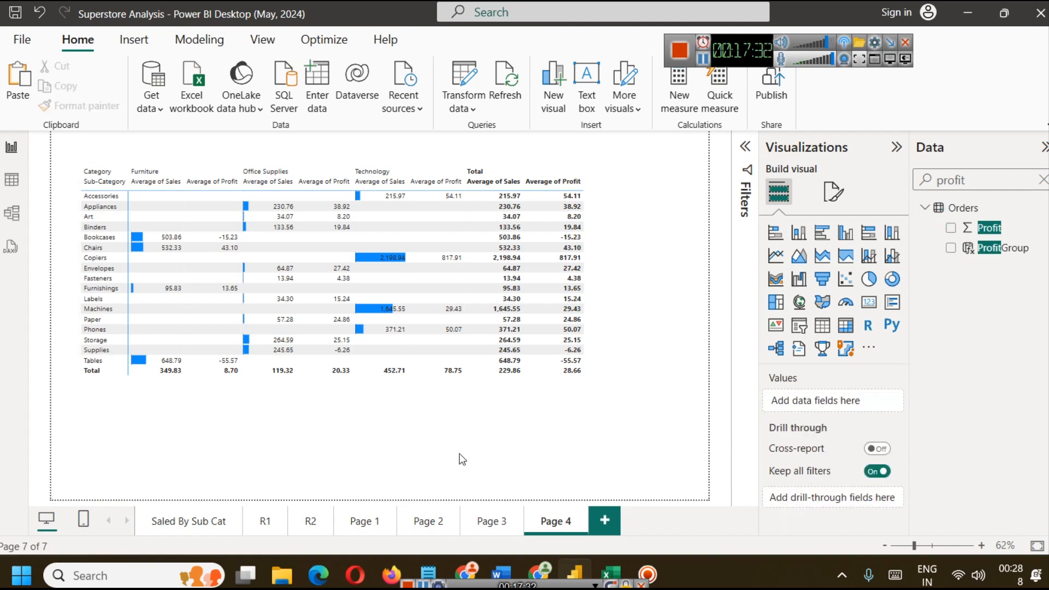
Step: Switch to the browser article, read its Treemap section, and return to the Power BI report
{"action": "left_click", "coordinate": [540, 575]}
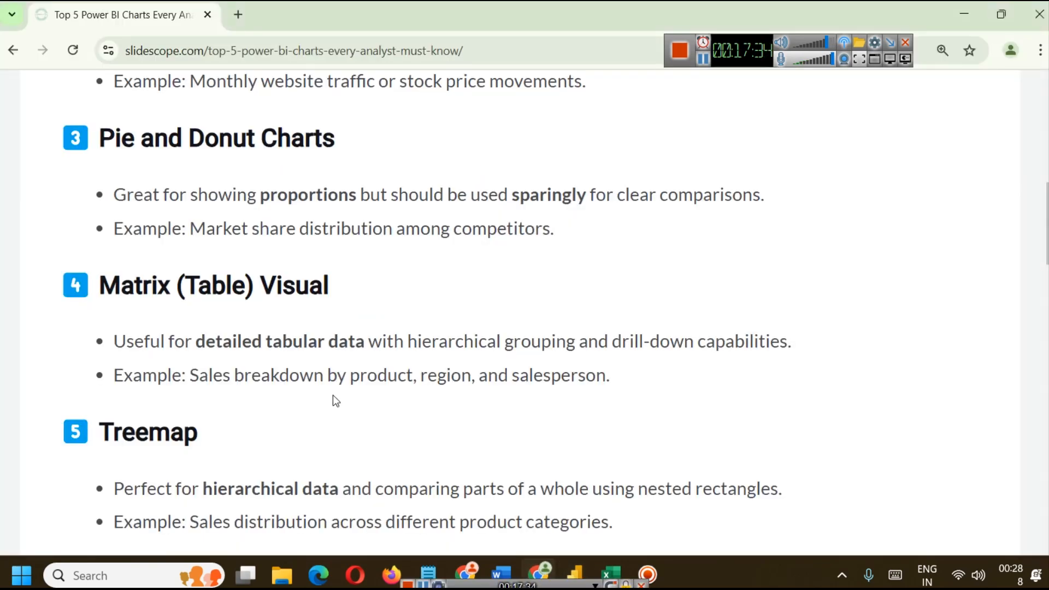
{"action": "scroll", "coordinate": [333, 396], "scroll_direction": "down", "scroll_amount": 2}
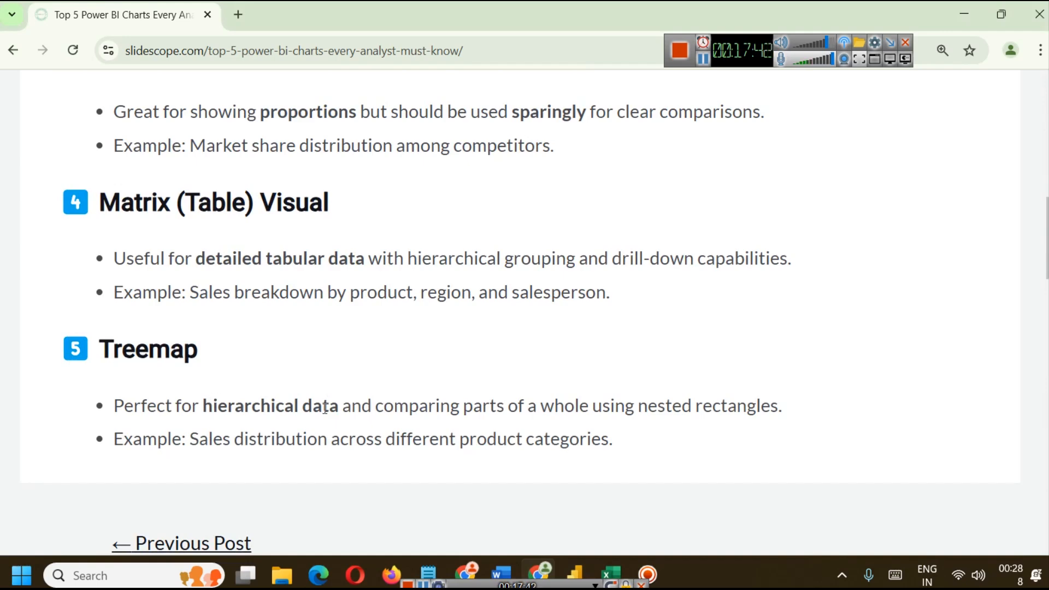
{"action": "left_click", "coordinate": [568, 558]}
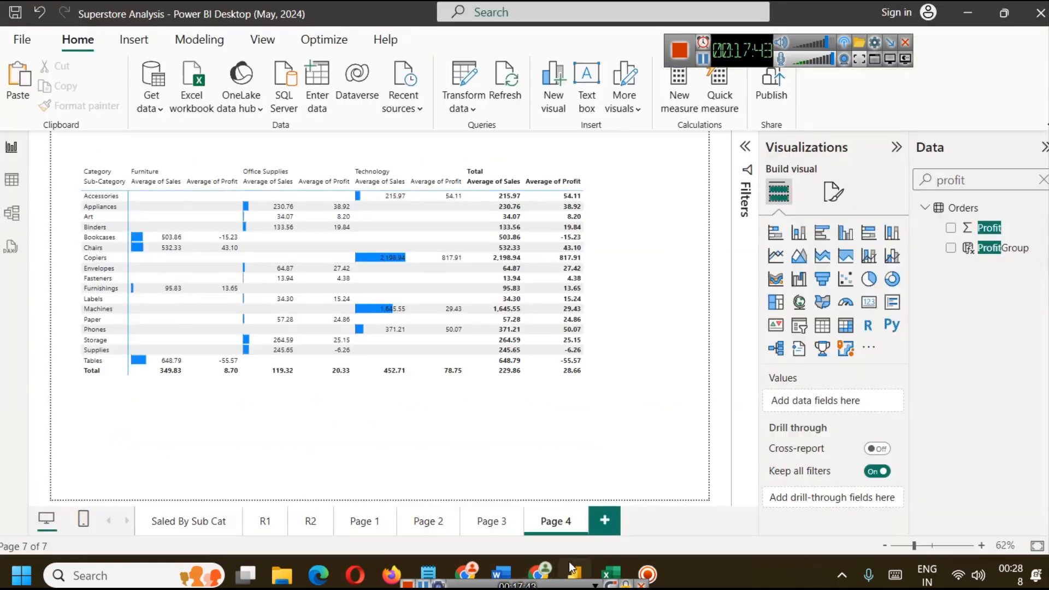
Step: Add a new report page with a large treemap visual, and use Sub-Category as its category
{"action": "left_click", "coordinate": [602, 519]}
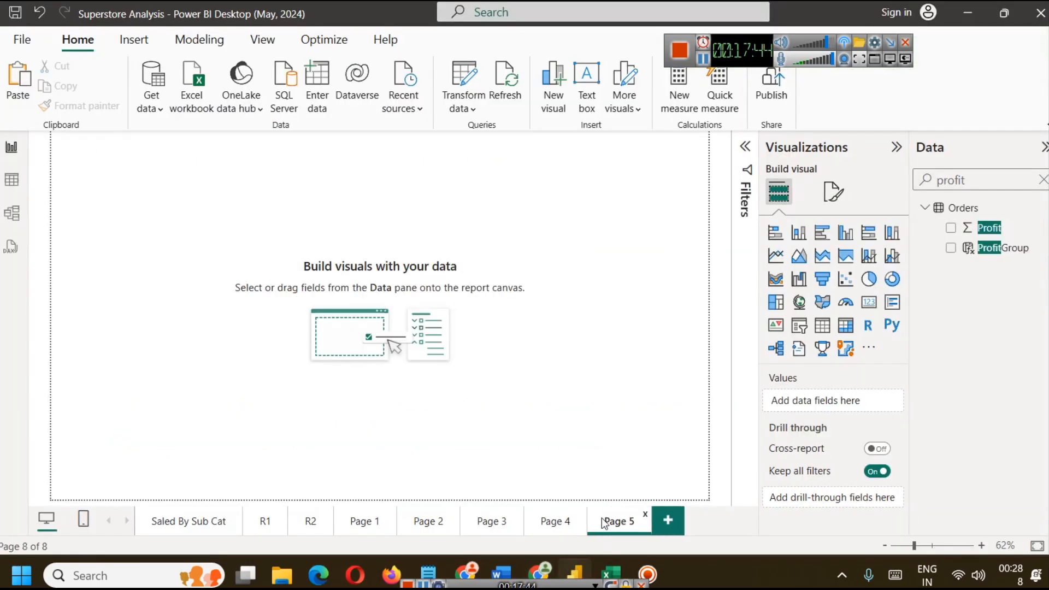
{"action": "double_click", "coordinate": [979, 186]}
{"action": "type", "text": "subc"}
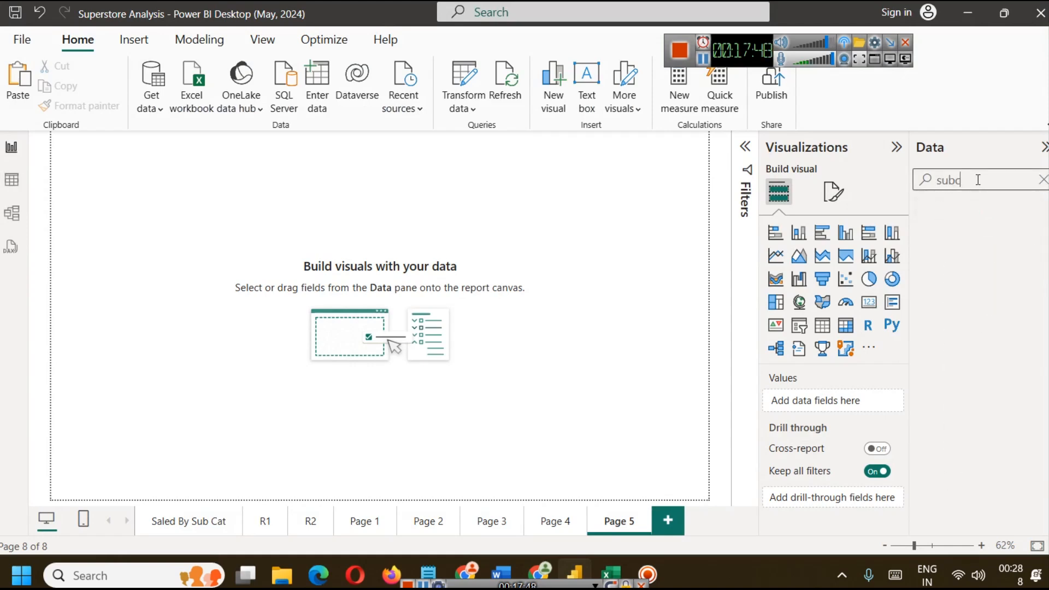
{"action": "key", "text": "BackSpace"}
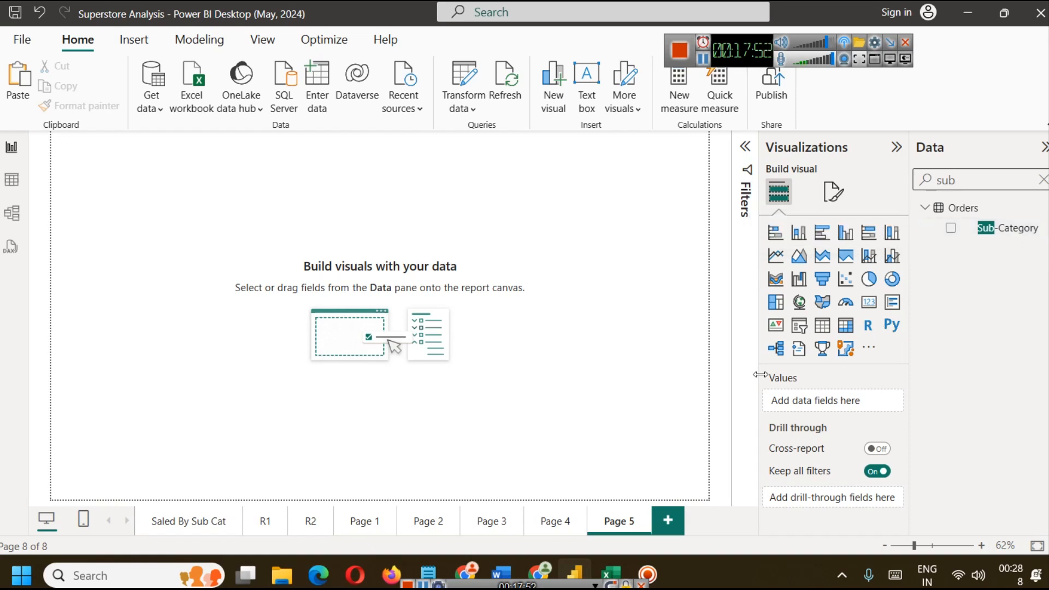
{"action": "left_click", "coordinate": [775, 302]}
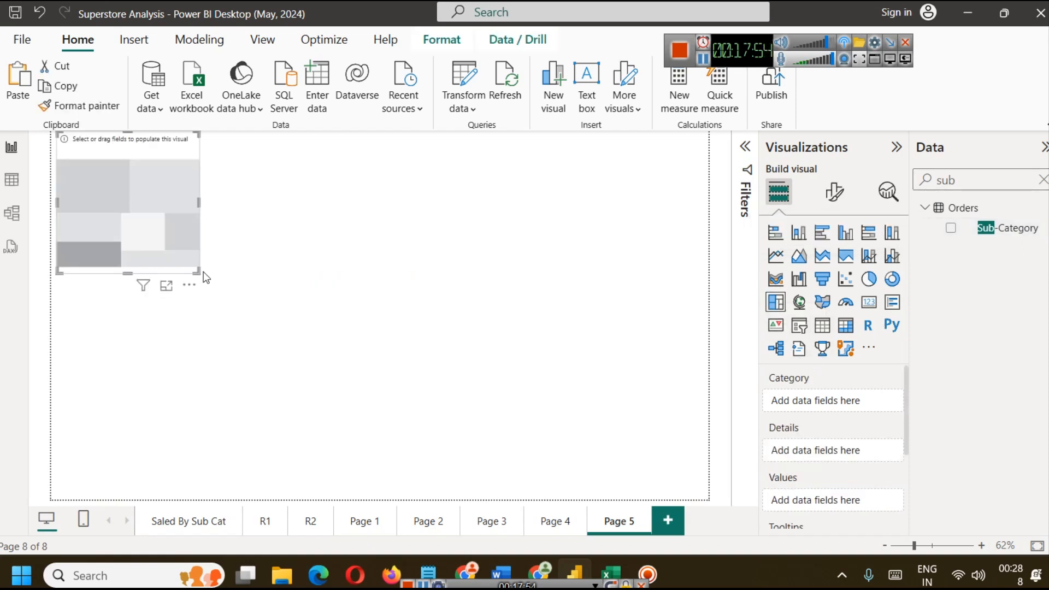
{"action": "left_click_drag", "start_coordinate": [197, 271], "coordinate": [690, 460]}
{"action": "left_click_drag", "start_coordinate": [1004, 228], "coordinate": [820, 390]}
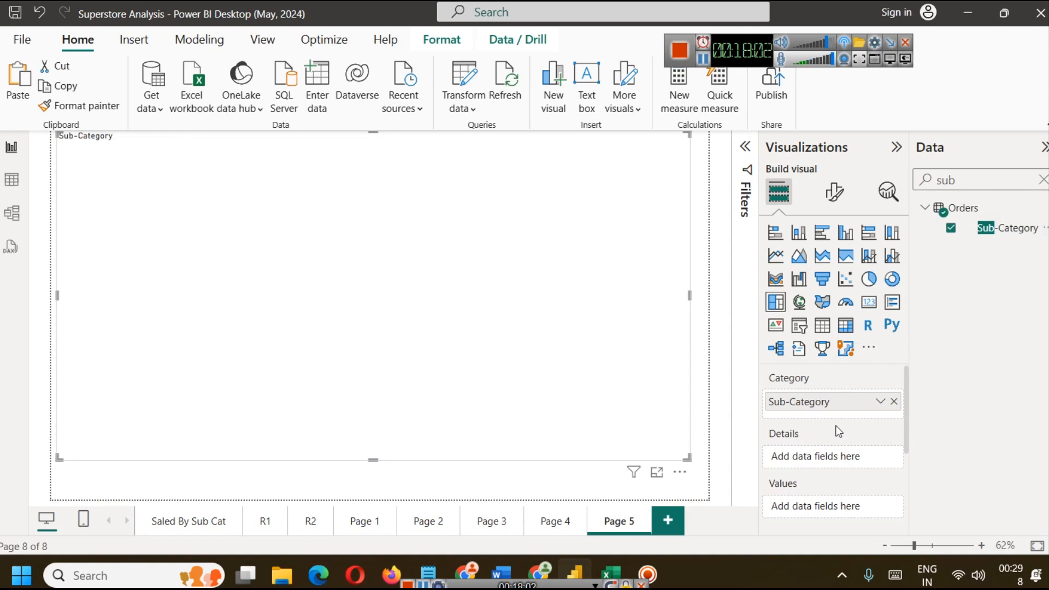
Step: Use the Sum of Sales as the treemap's values, leaving its details field empty
{"action": "double_click", "coordinate": [951, 180]}
{"action": "type", "text": "sales"}
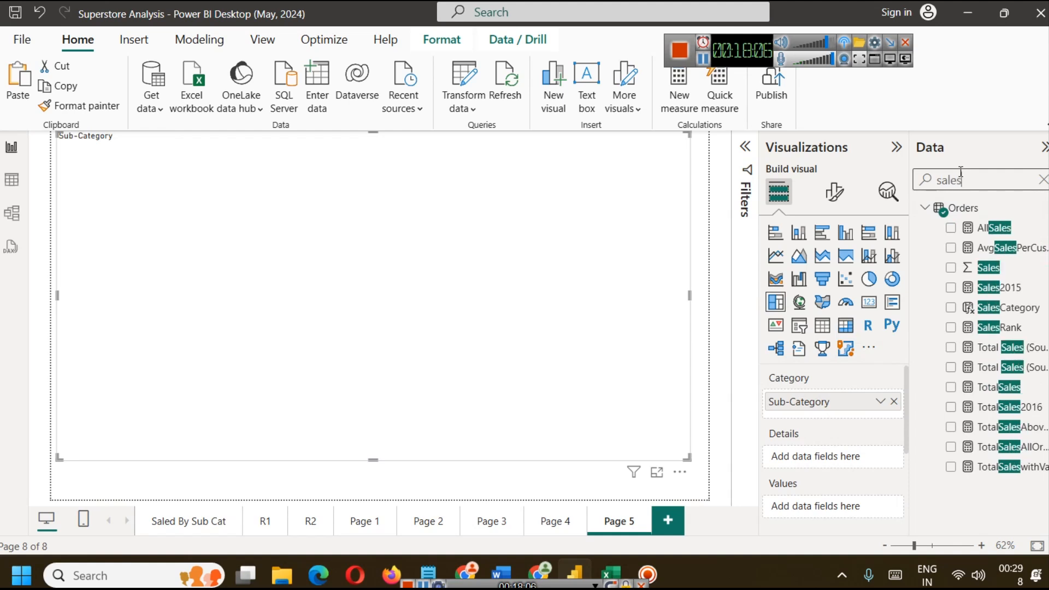
{"action": "left_click_drag", "start_coordinate": [989, 268], "coordinate": [827, 443]}
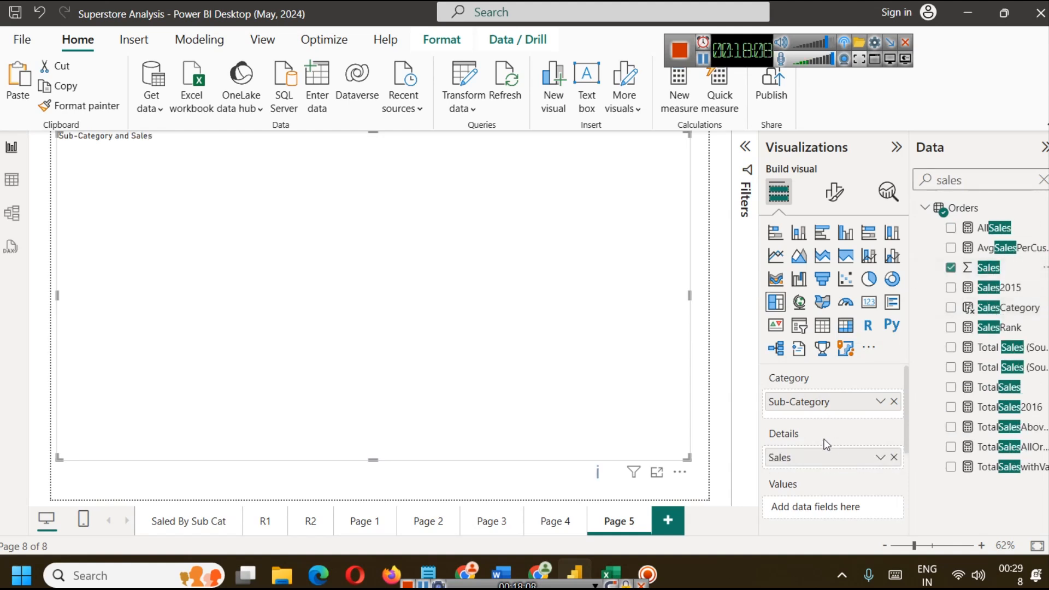
{"action": "left_click", "coordinate": [895, 457]}
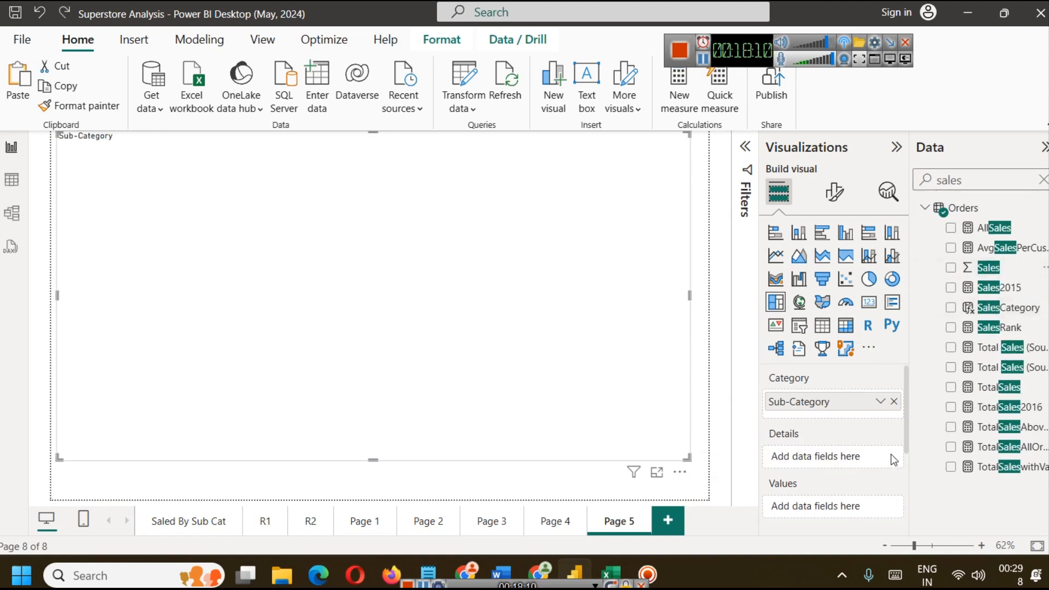
{"action": "left_click_drag", "start_coordinate": [1003, 273], "coordinate": [781, 506]}
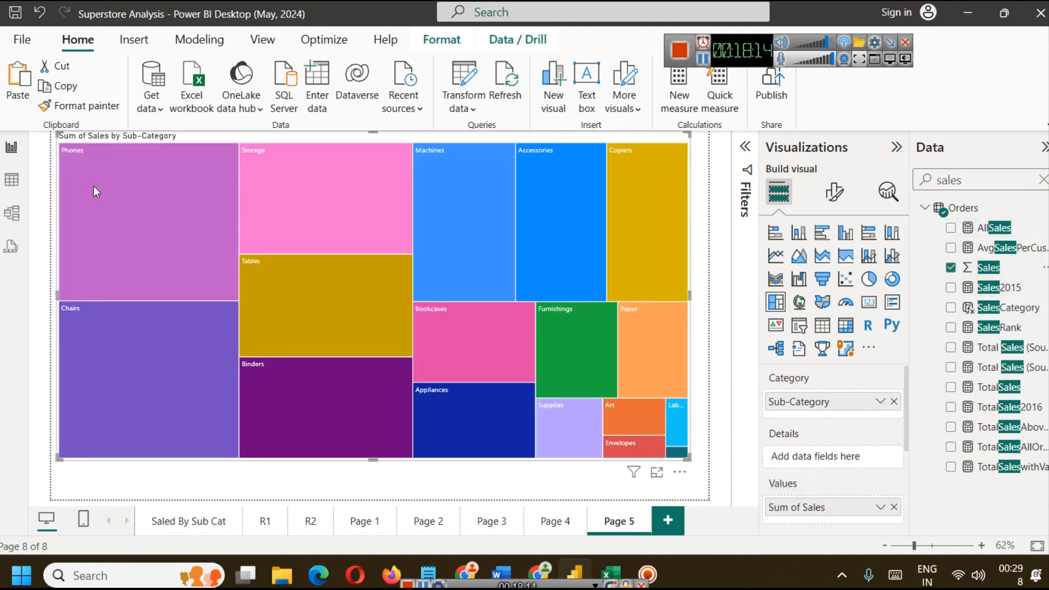
Step: Enlarge the treemap in height and width so that it fills the report page
{"action": "mouse_move", "coordinate": [94, 187]}
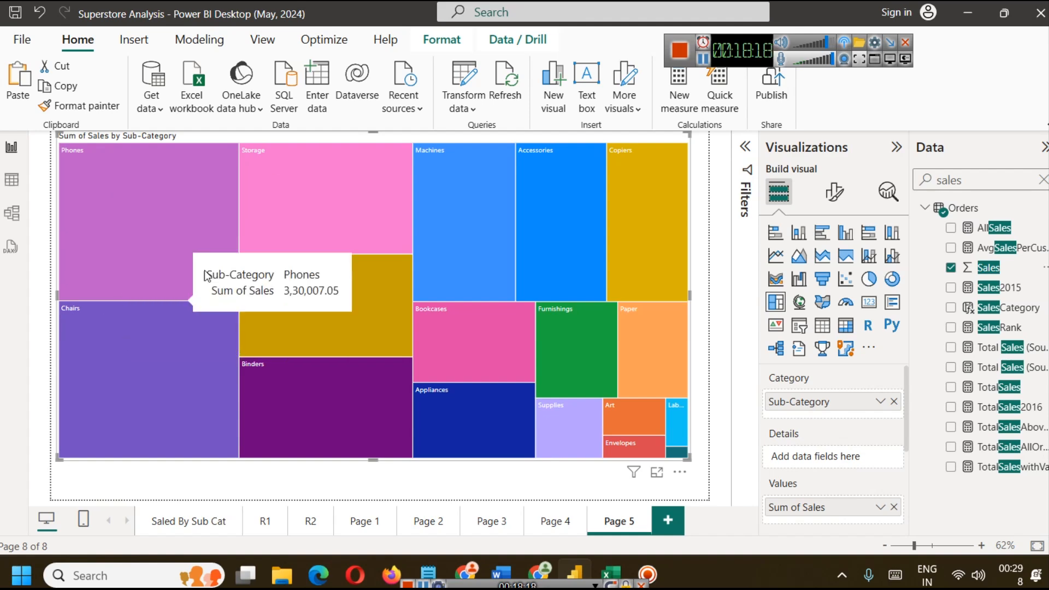
{"action": "mouse_move", "coordinate": [262, 186]}
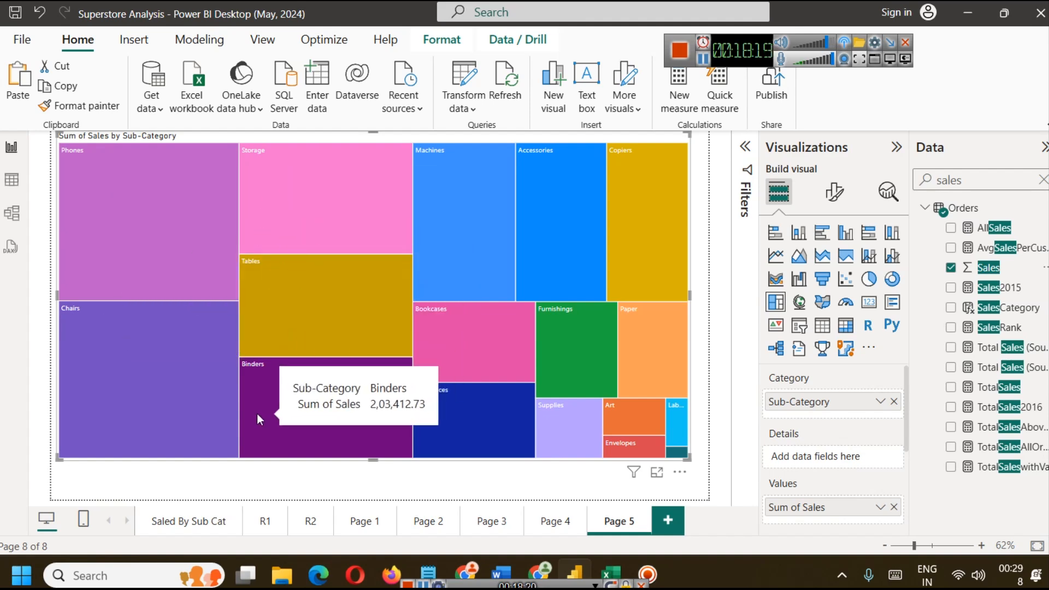
{"action": "mouse_move", "coordinate": [420, 297]}
{"action": "mouse_move", "coordinate": [366, 249]}
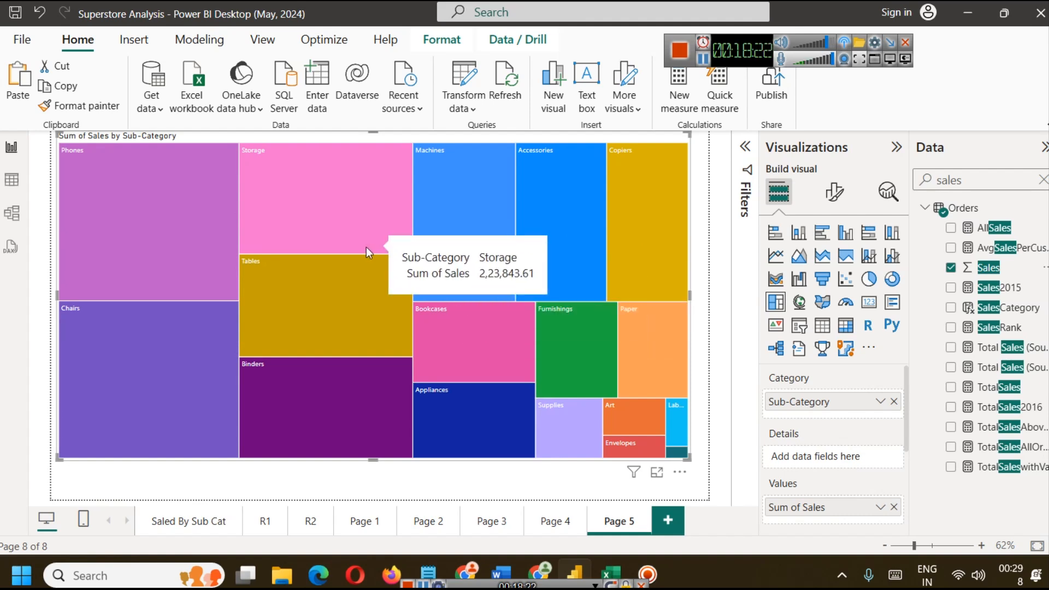
{"action": "left_click_drag", "start_coordinate": [374, 460], "coordinate": [382, 488]}
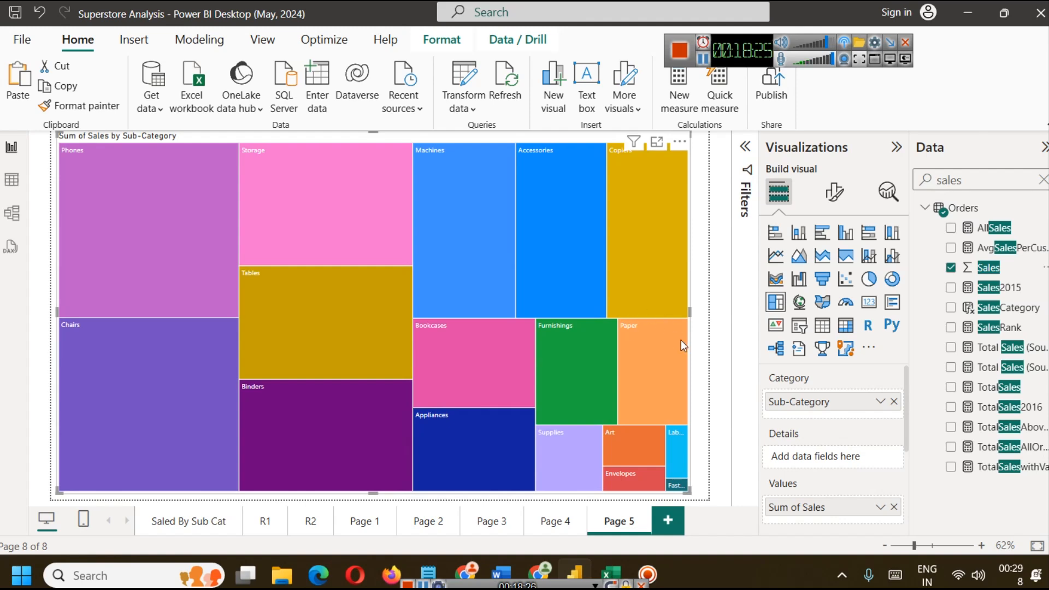
{"action": "left_click_drag", "start_coordinate": [690, 313], "coordinate": [701, 316]}
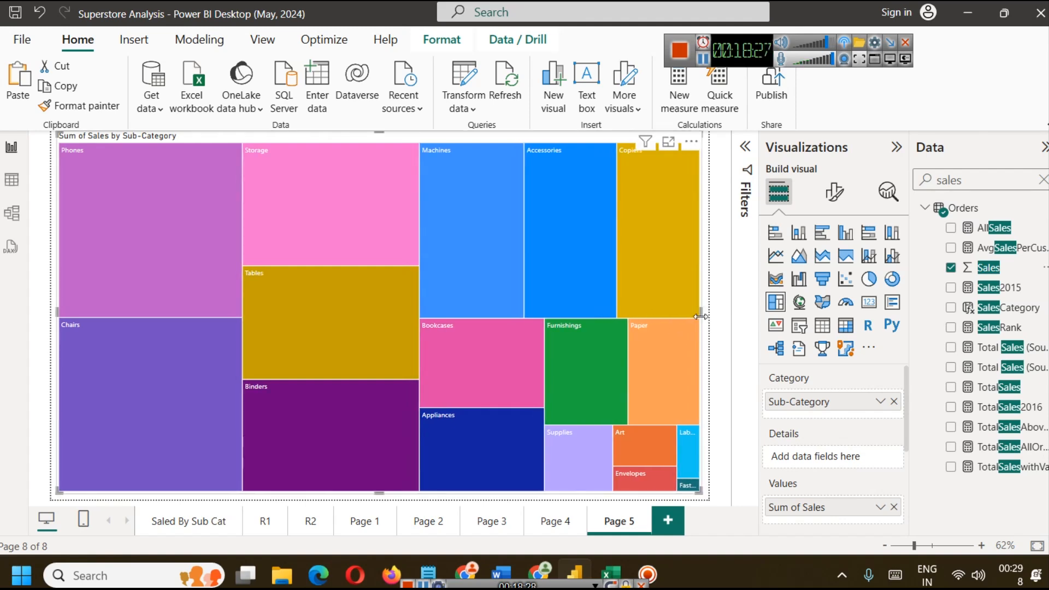
{"action": "left_click", "coordinate": [727, 294]}
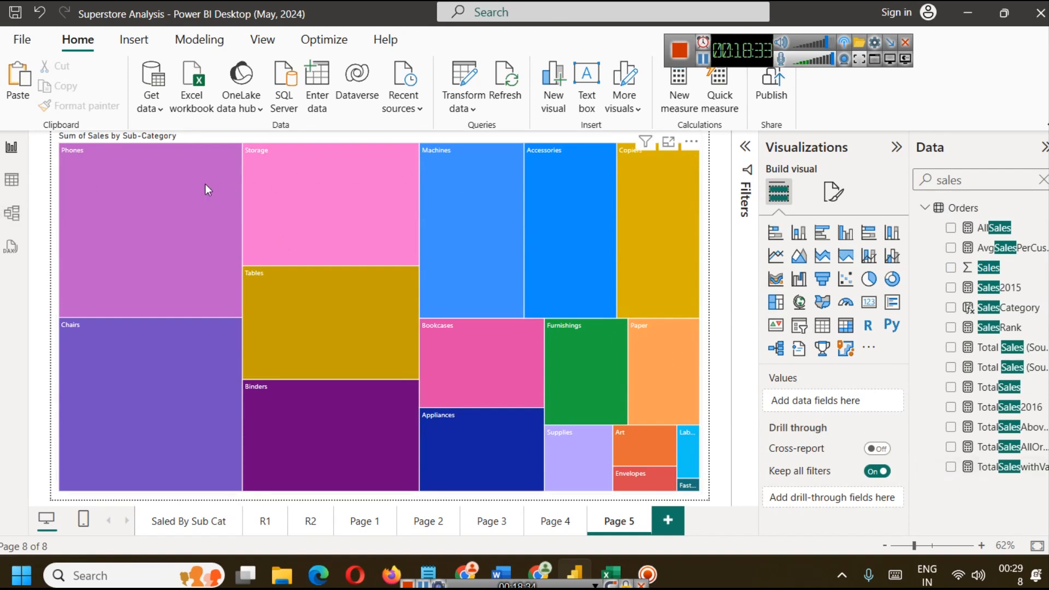
Step: Try Sales as the treemap's details field, and remove it again
{"action": "left_click", "coordinate": [183, 186]}
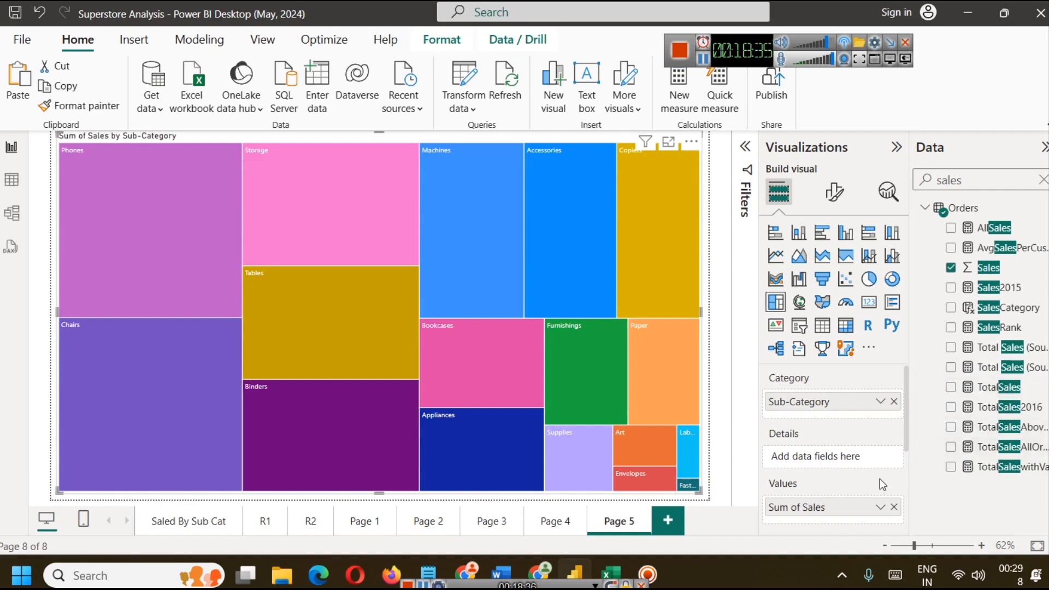
{"action": "left_click_drag", "start_coordinate": [1010, 267], "coordinate": [874, 468]}
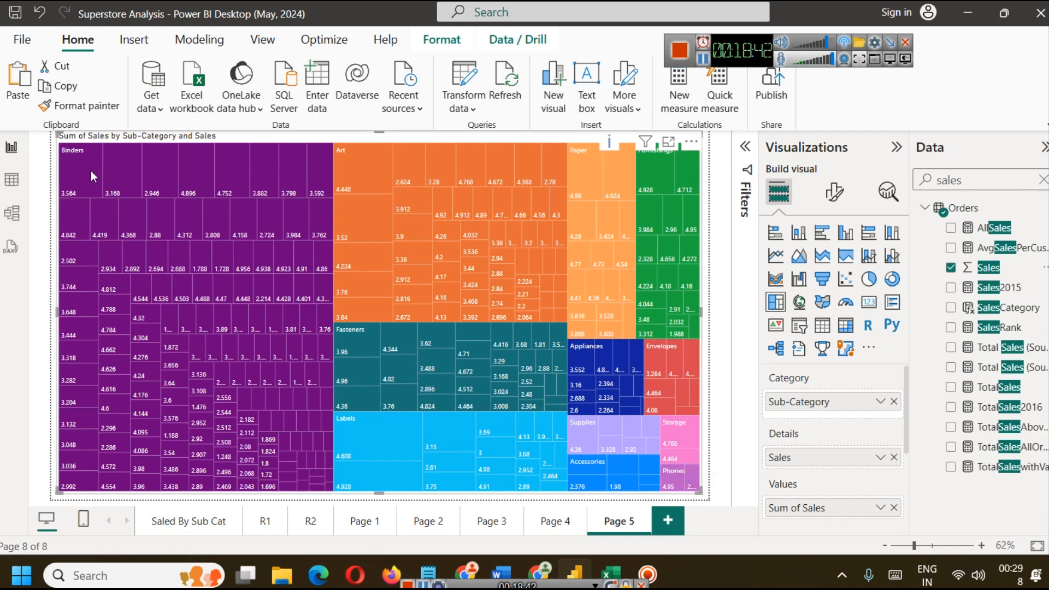
{"action": "left_click", "coordinate": [894, 458]}
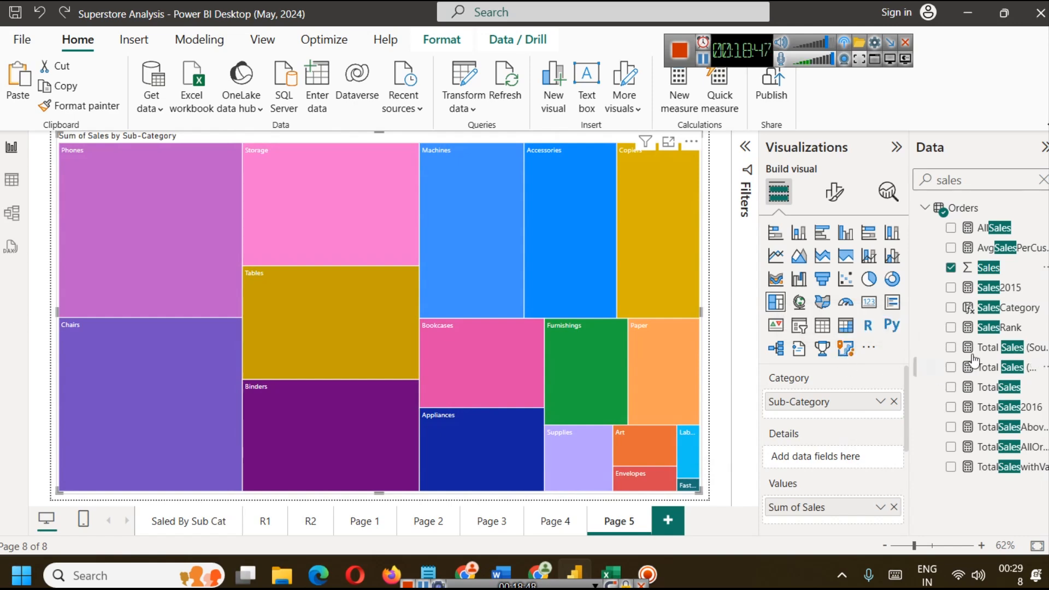
Step: Find the Segment field and use it as the treemap's details to subdivide each sub-category
{"action": "left_click", "coordinate": [1046, 180]}
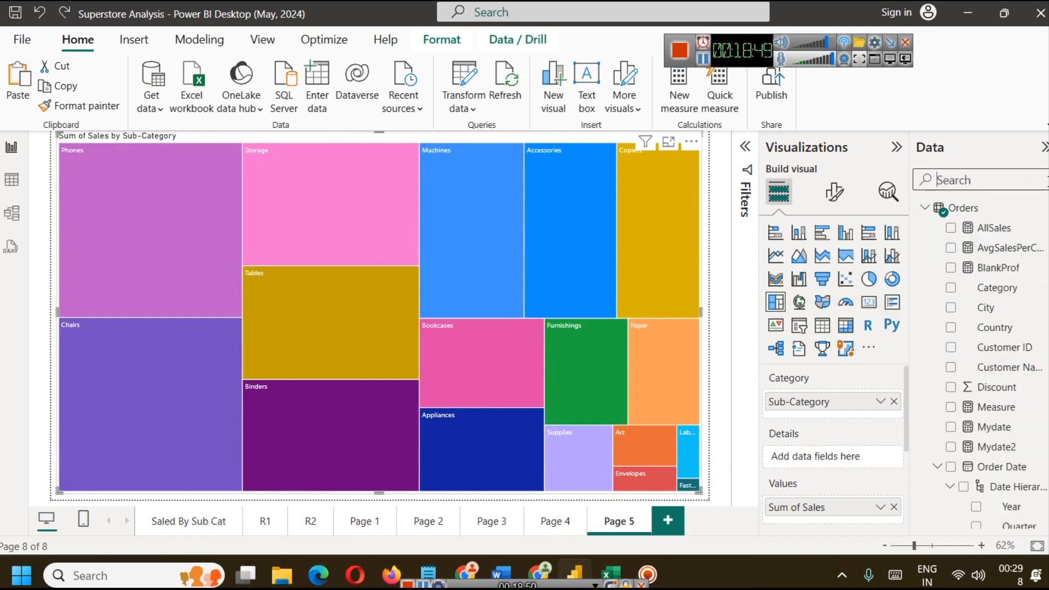
{"action": "type", "text": "se"}
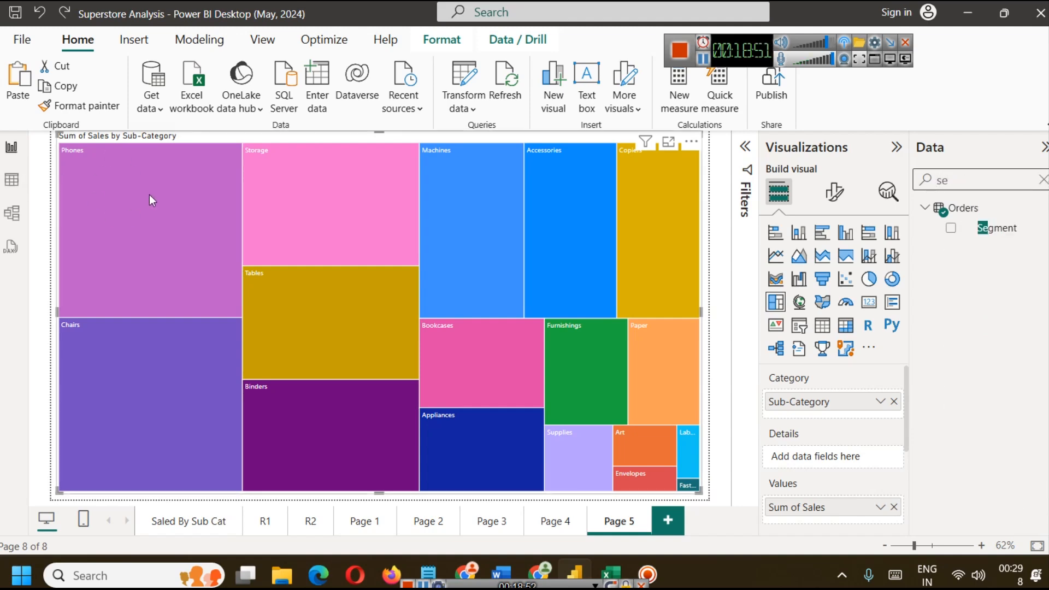
{"action": "mouse_move", "coordinate": [172, 203]}
{"action": "type", "text": "gm"}
{"action": "left_click_drag", "start_coordinate": [1011, 230], "coordinate": [852, 458]}
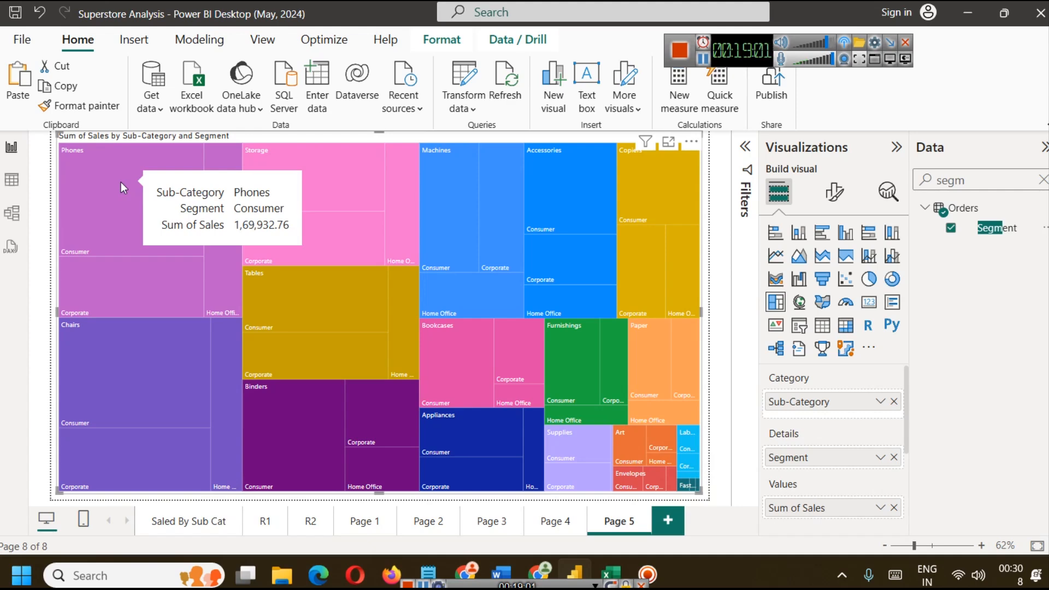
{"action": "mouse_move", "coordinate": [206, 168]}
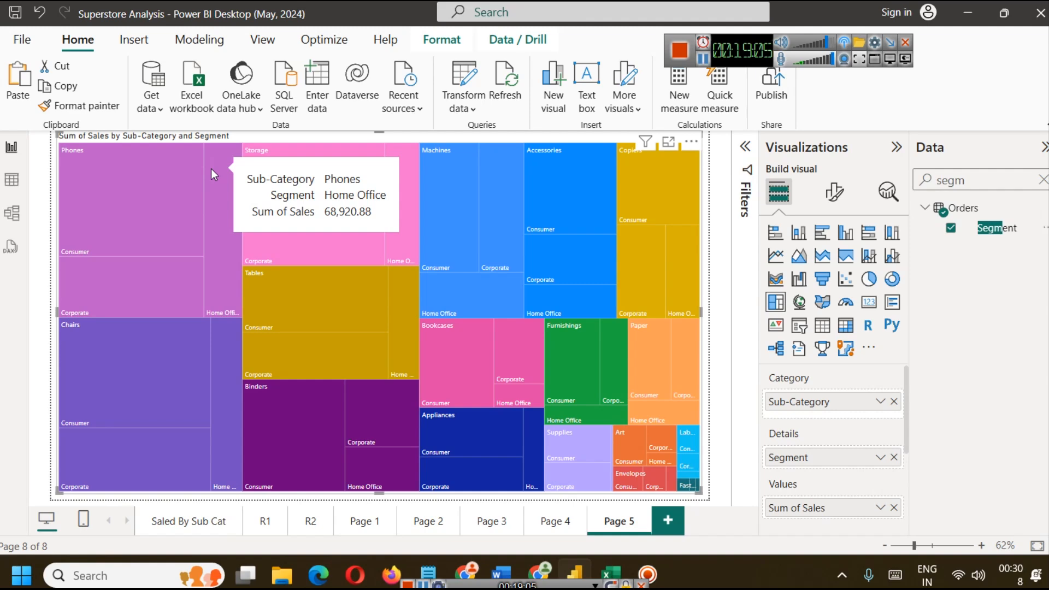
{"action": "mouse_move", "coordinate": [201, 426]}
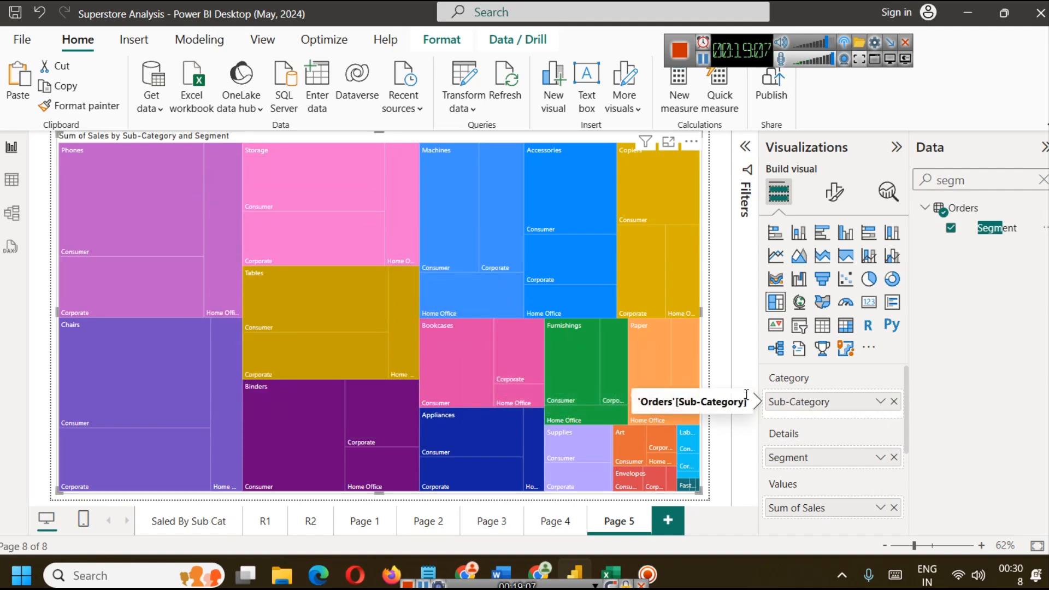
Step: Turn on data labels for the treemap and keep its category labels on
{"action": "left_click", "coordinate": [846, 195]}
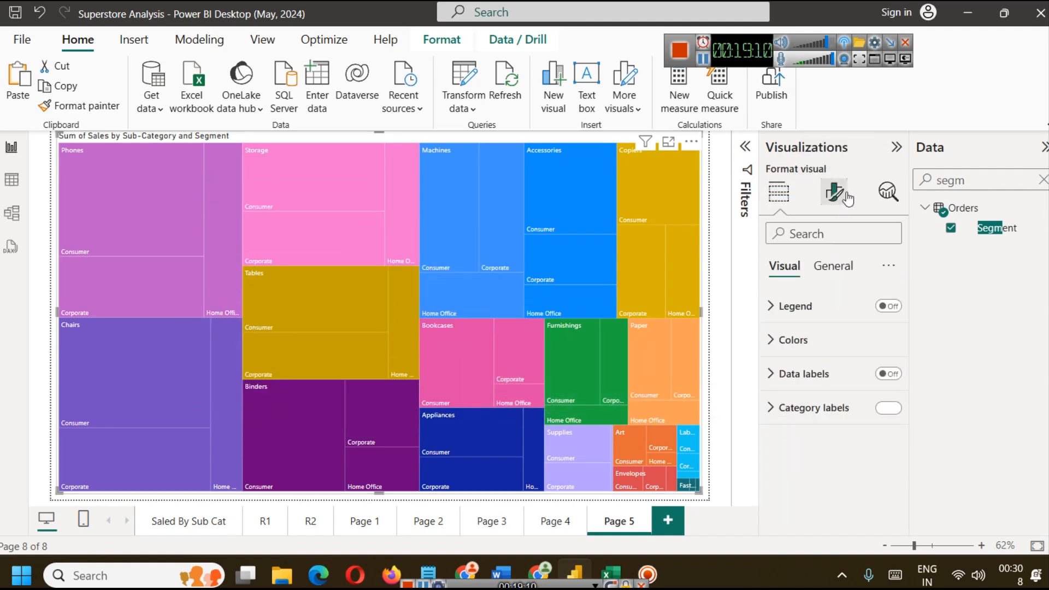
{"action": "left_click", "coordinate": [896, 375]}
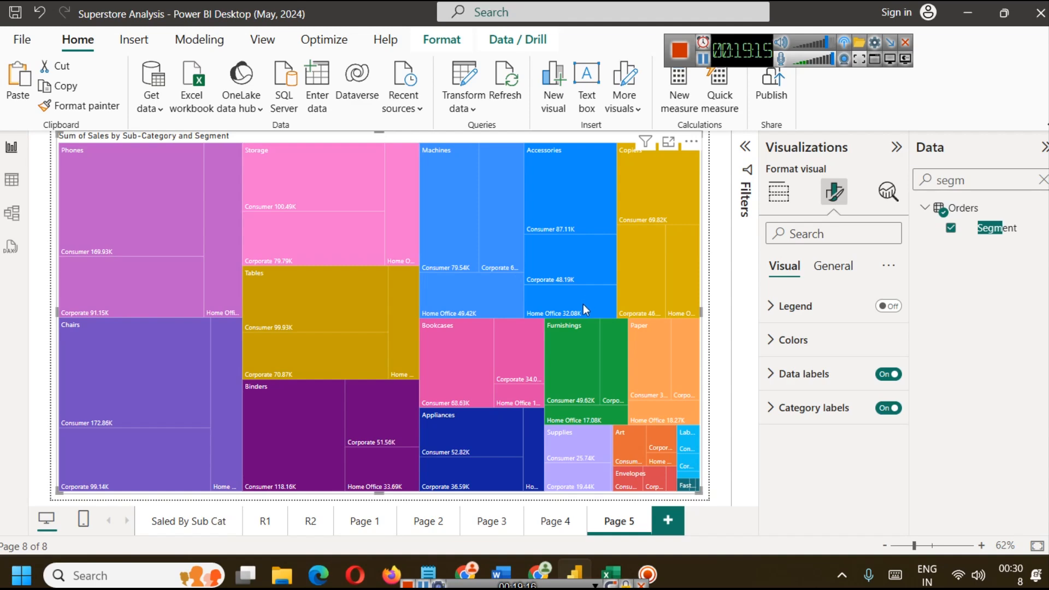
{"action": "left_click", "coordinate": [886, 410]}
{"action": "left_click", "coordinate": [887, 410]}
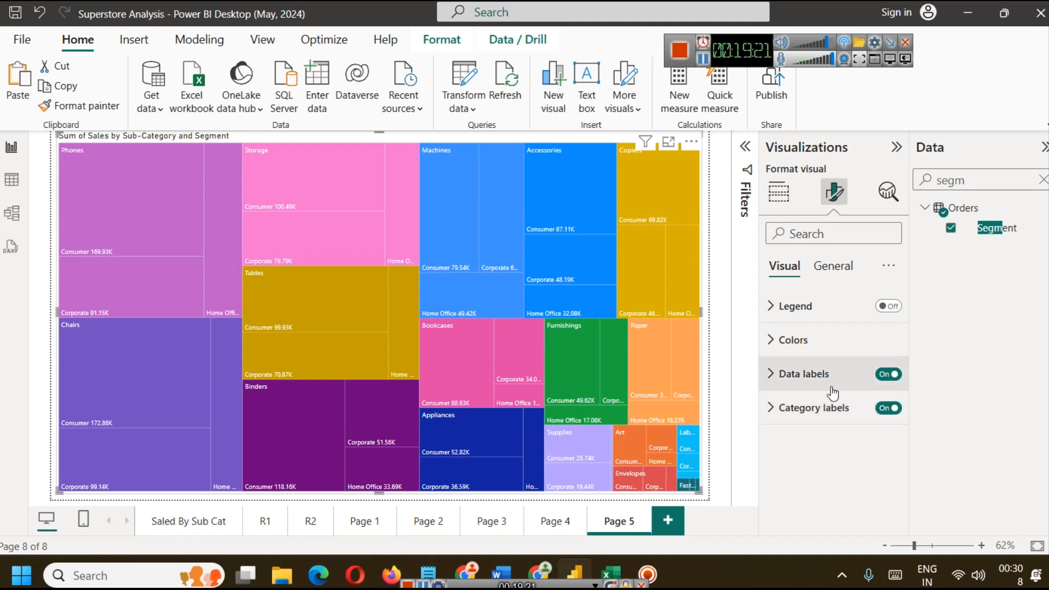
Step: Review the treemap's sub-category colors, and apply the City park theme to the report
{"action": "left_click", "coordinate": [794, 340]}
{"action": "scroll", "coordinate": [838, 400], "scroll_direction": "down", "scroll_amount": 10}
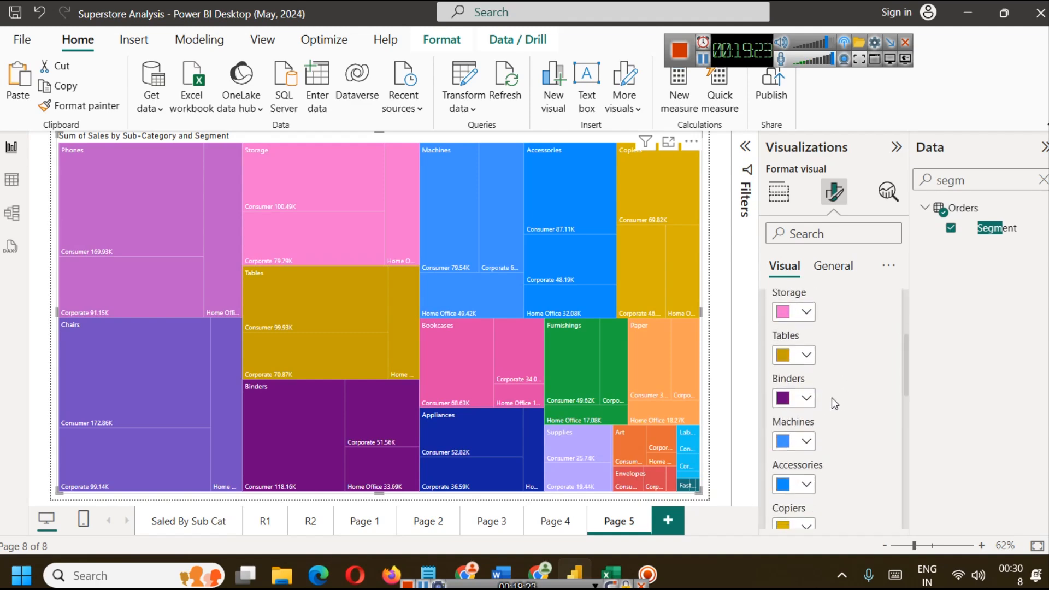
{"action": "scroll", "coordinate": [822, 395], "scroll_direction": "up", "scroll_amount": 10}
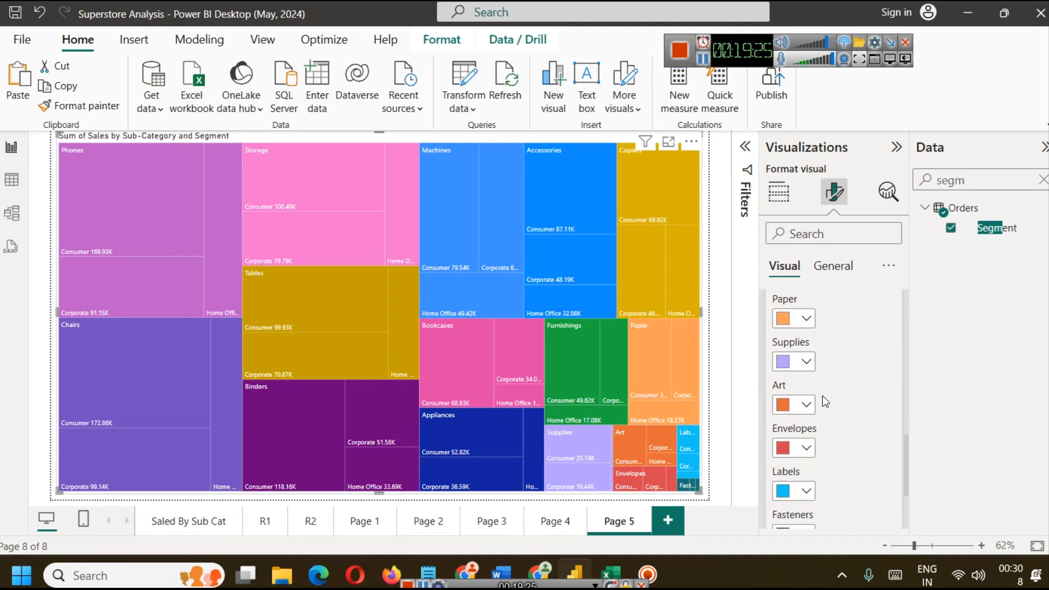
{"action": "left_click", "coordinate": [262, 41]}
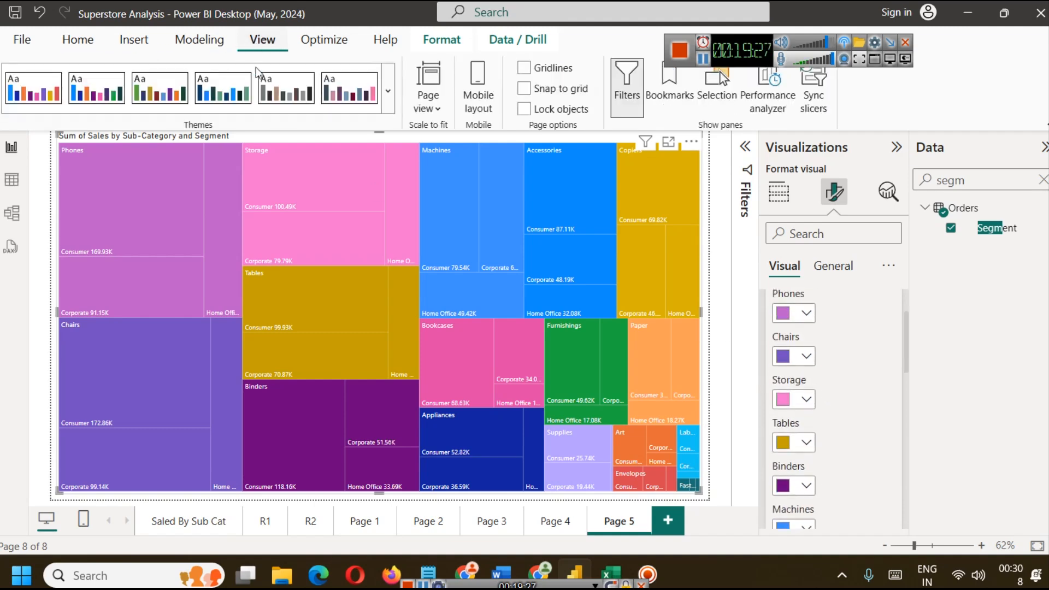
{"action": "left_click", "coordinate": [388, 91]}
{"action": "left_click", "coordinate": [248, 378]}
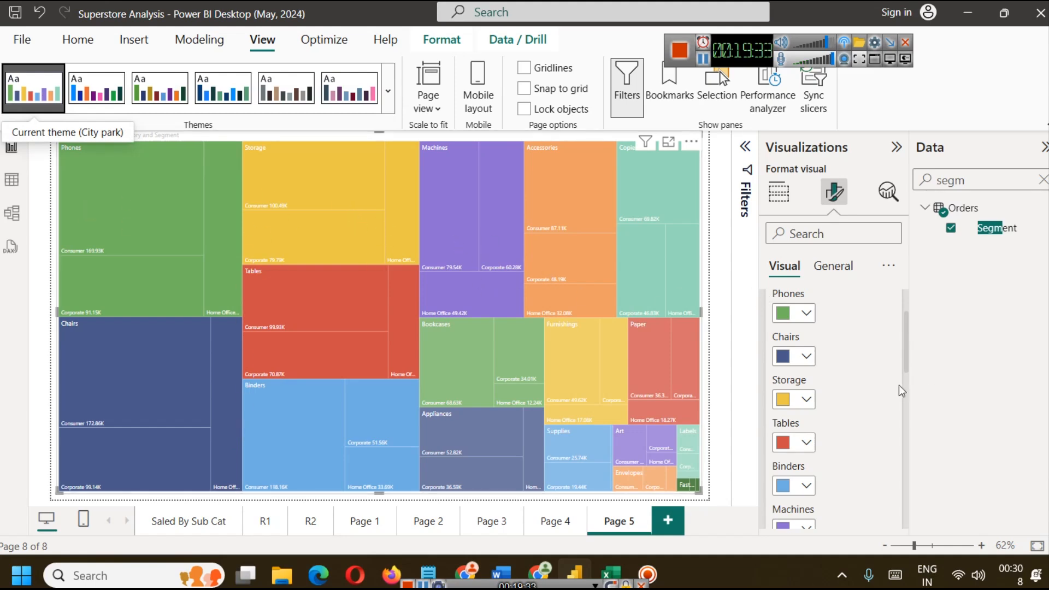
Step: Change the report theme to the Power BI theme with dark green, navy, red and purple colors
{"action": "left_click", "coordinate": [388, 87]}
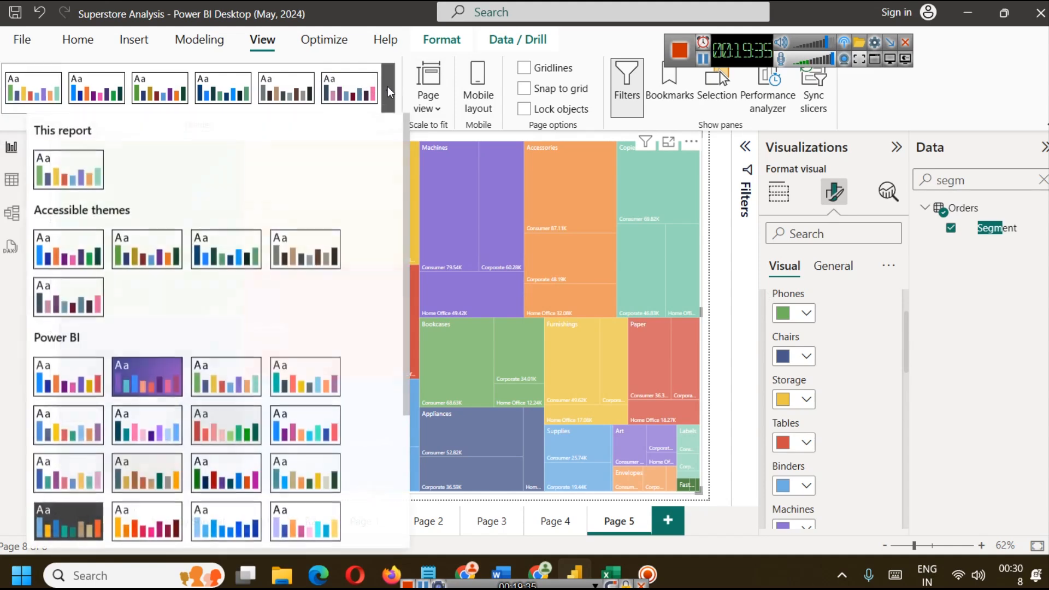
{"action": "scroll", "coordinate": [314, 418], "scroll_direction": "down", "scroll_amount": 2}
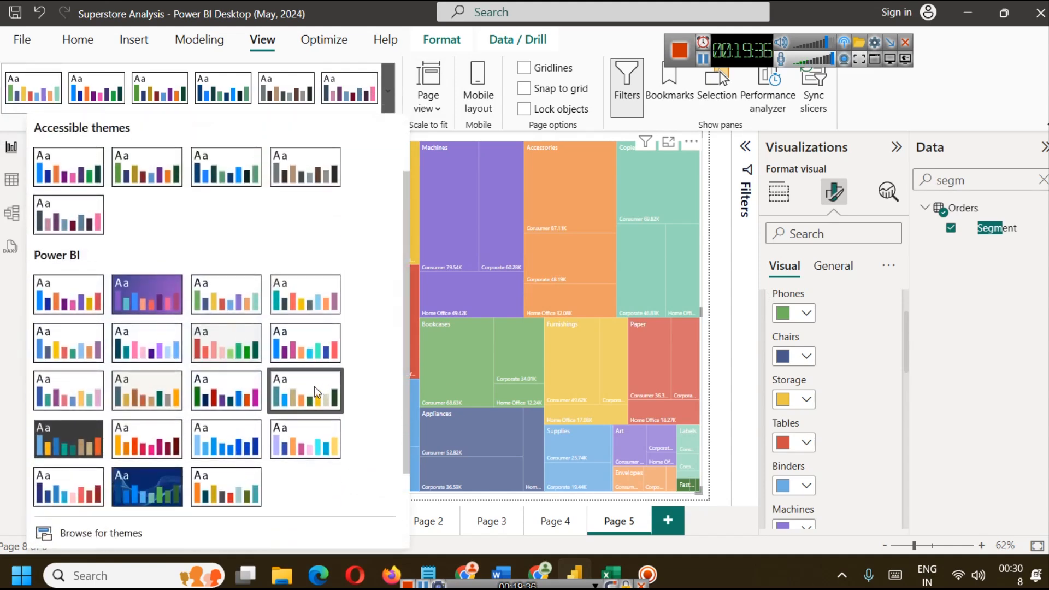
{"action": "left_click", "coordinate": [230, 396]}
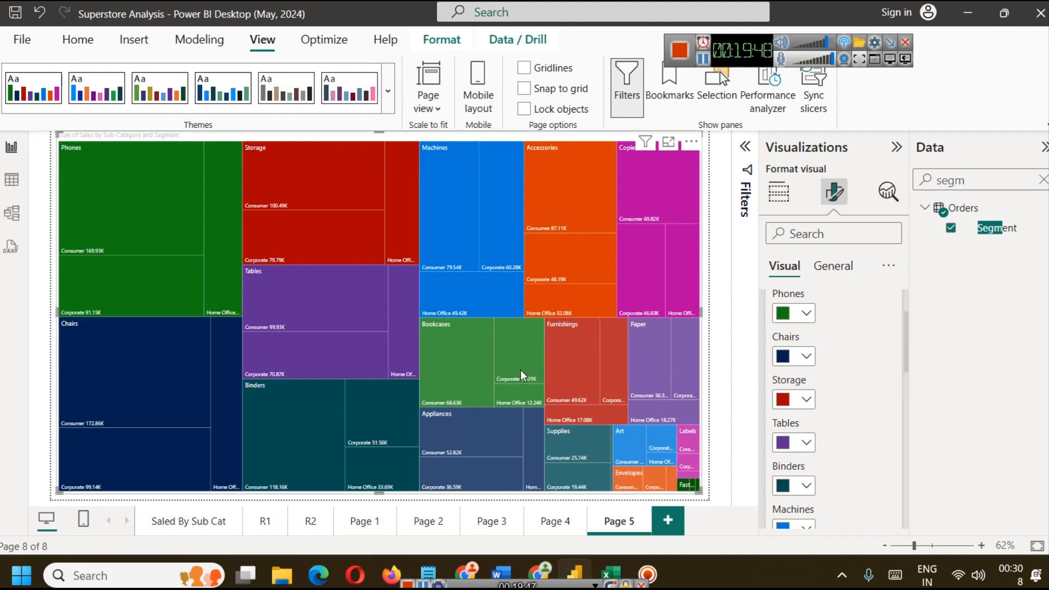
Step: Delete the 100% stacked column chart of Sales and Profit by Month from Page 2
{"action": "left_click", "coordinate": [442, 523]}
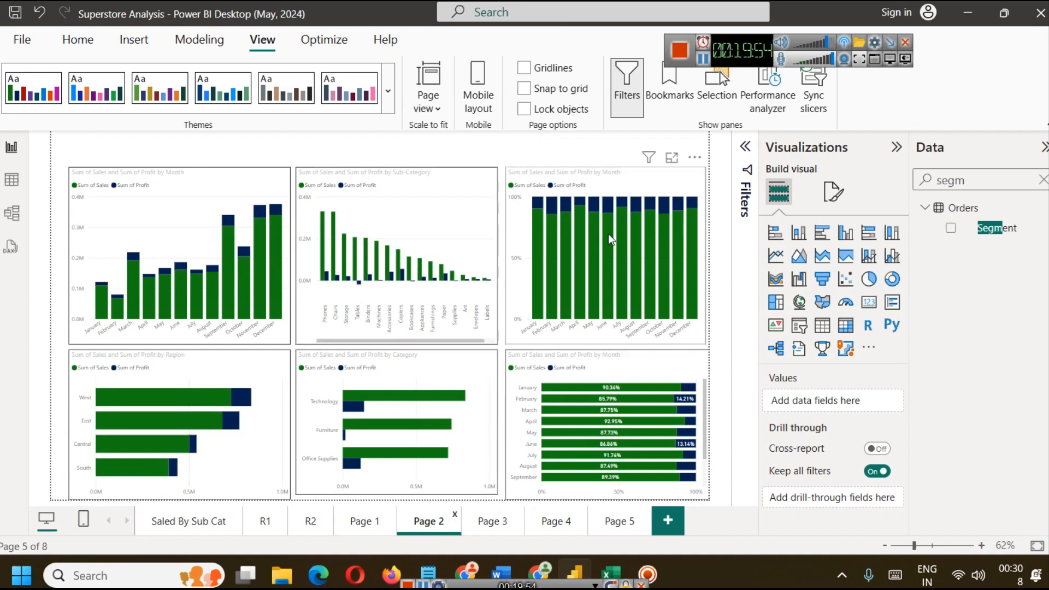
{"action": "left_click", "coordinate": [616, 183]}
{"action": "key", "text": "Delete"}
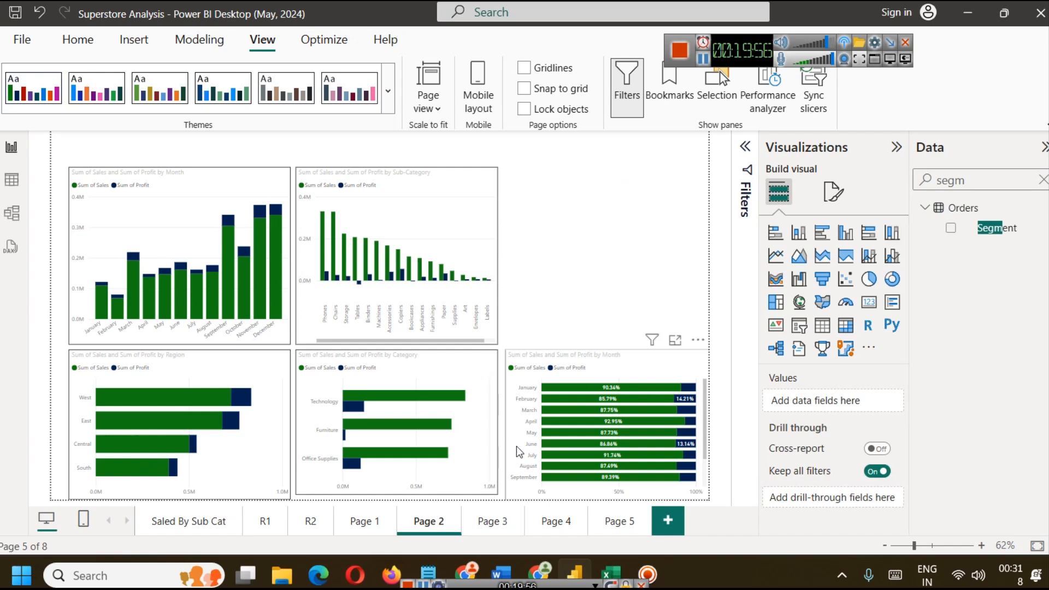
Step: Center the total sales card inside the Sum of Sales by Segment donut chart on Page 3
{"action": "left_click", "coordinate": [488, 522]}
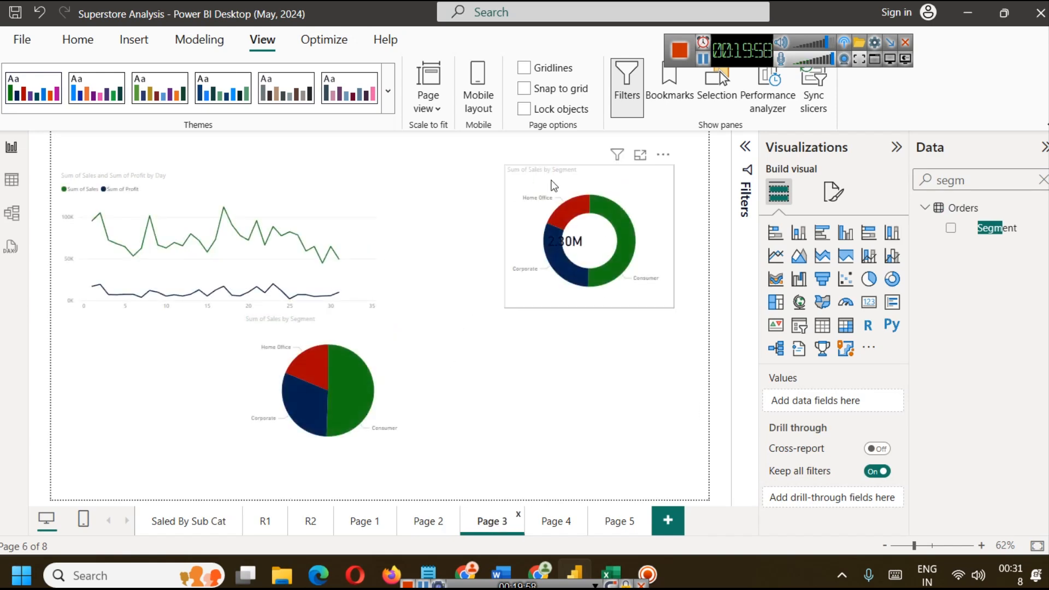
{"action": "left_click", "coordinate": [566, 243]}
{"action": "left_click", "coordinate": [563, 245]}
{"action": "left_click", "coordinate": [563, 247]}
{"action": "left_click_drag", "start_coordinate": [563, 247], "coordinate": [585, 248]}
{"action": "left_click", "coordinate": [605, 363]}
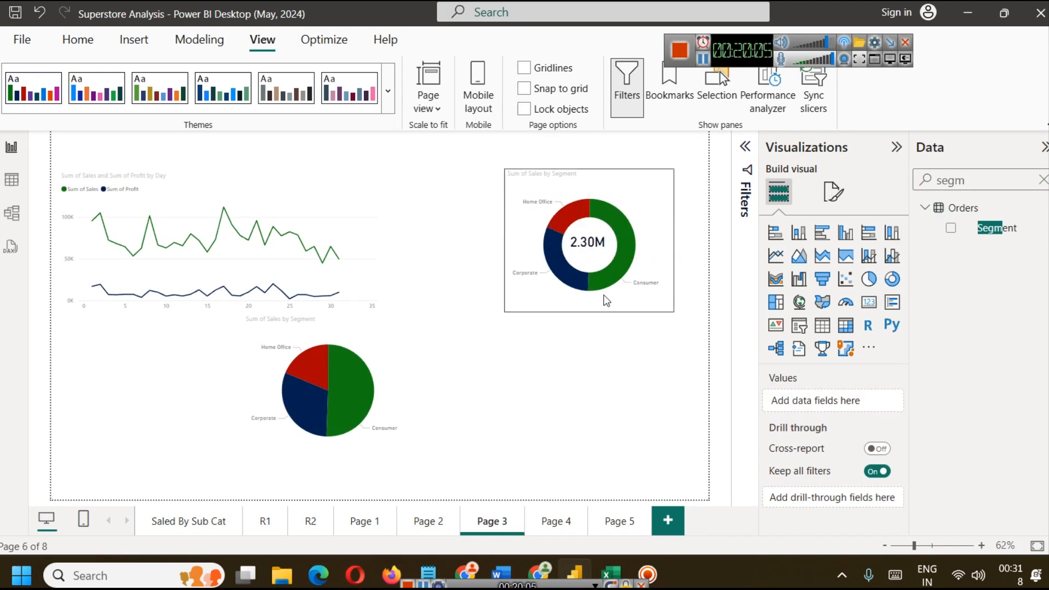
Step: Apply the gray, dark brown and tan theme to the report, and re-center the total sales card inside the donut chart
{"action": "left_click", "coordinate": [646, 193]}
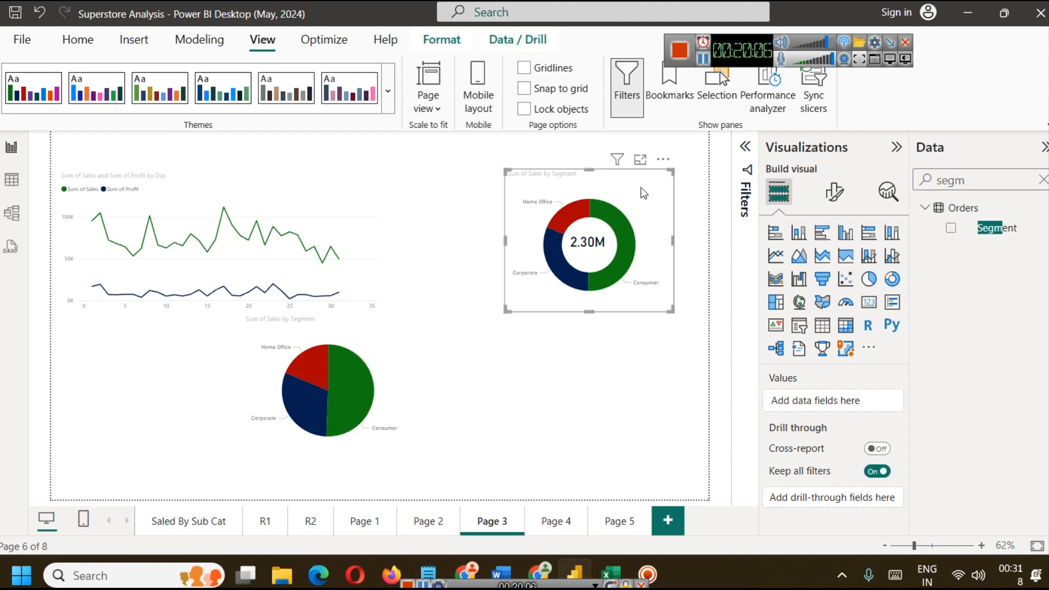
{"action": "left_click", "coordinate": [257, 69]}
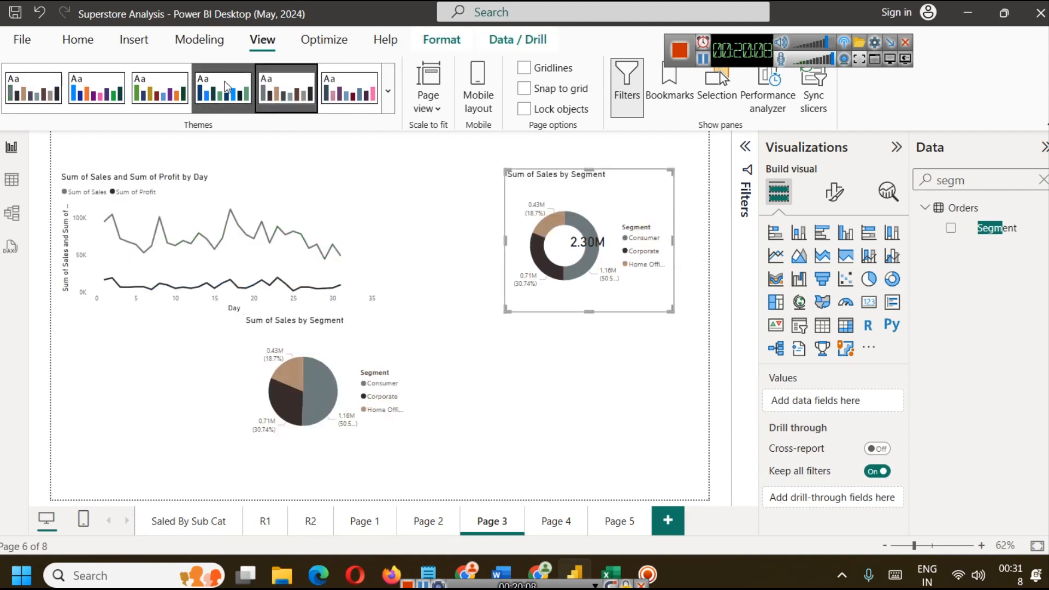
{"action": "left_click", "coordinate": [283, 84]}
{"action": "left_click_drag", "start_coordinate": [579, 248], "coordinate": [559, 244]}
{"action": "left_click", "coordinate": [599, 365]}
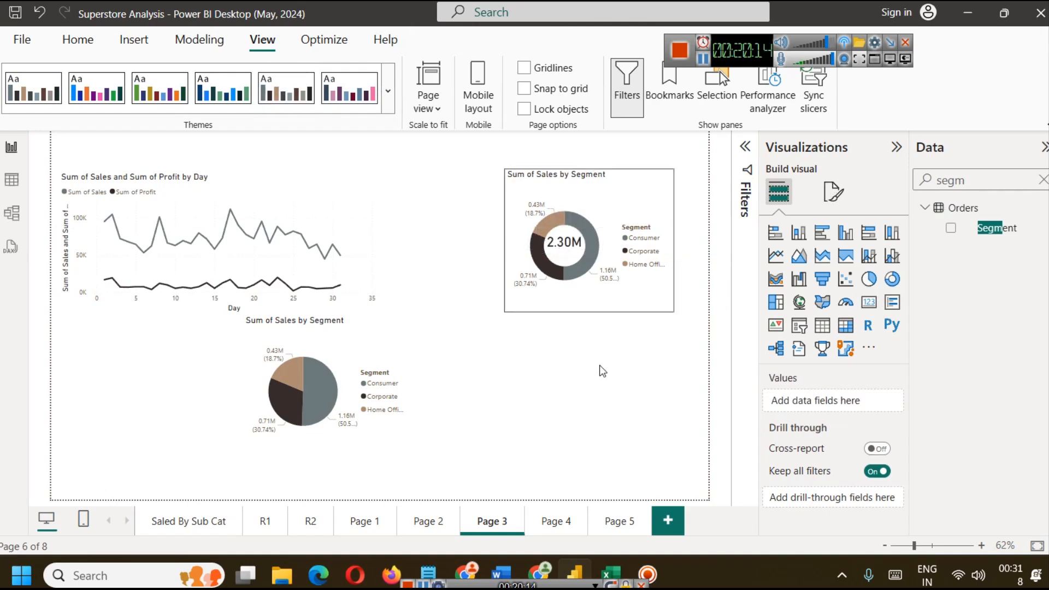
Step: Shrink the Sum of Sales by Sub-Category and Segment treemap on Page 5 into the page's lower right corner
{"action": "left_click", "coordinate": [628, 529]}
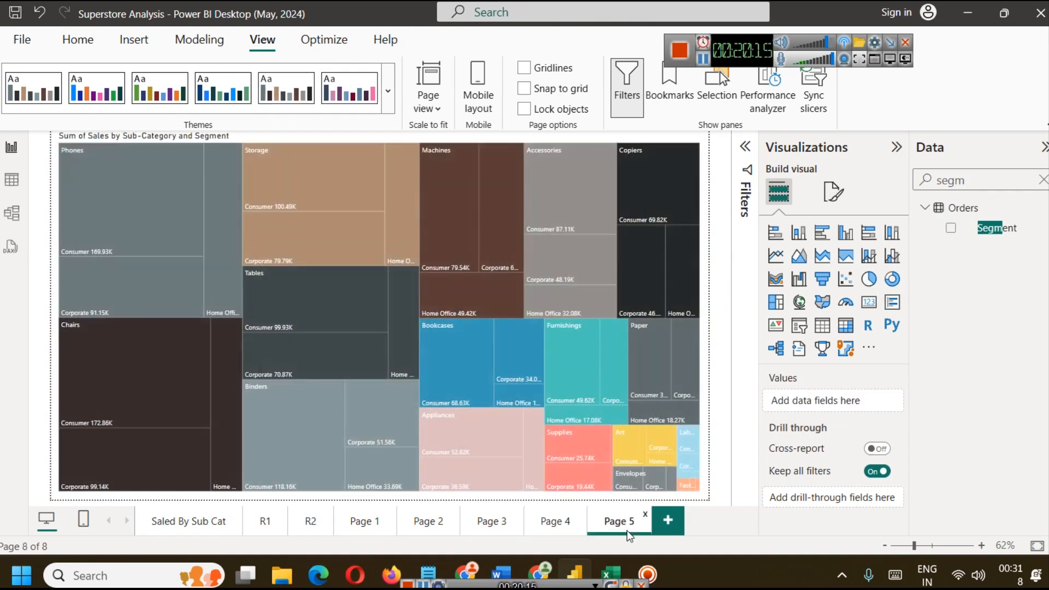
{"action": "left_click", "coordinate": [128, 140]}
{"action": "left_click_drag", "start_coordinate": [57, 133], "coordinate": [513, 420]}
{"action": "left_click", "coordinate": [476, 324]}
Step: Narrow the Sub-Category by Category matrix on Page 4, move it down to the page's left edge, and copy it to Page 5
{"action": "left_click", "coordinate": [556, 521]}
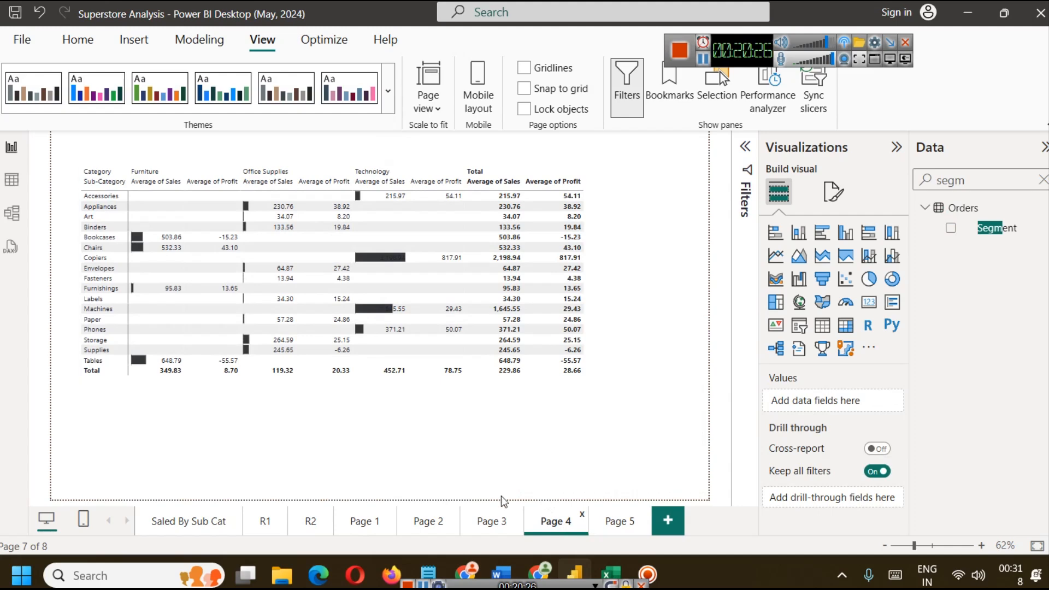
{"action": "left_click", "coordinate": [464, 166]}
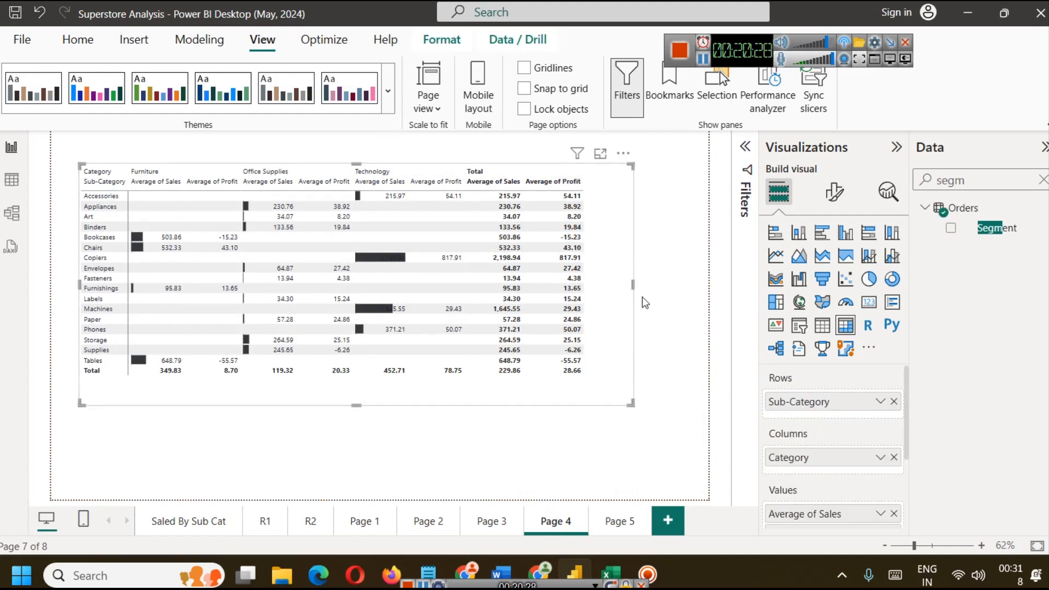
{"action": "left_click_drag", "start_coordinate": [633, 284], "coordinate": [565, 277]}
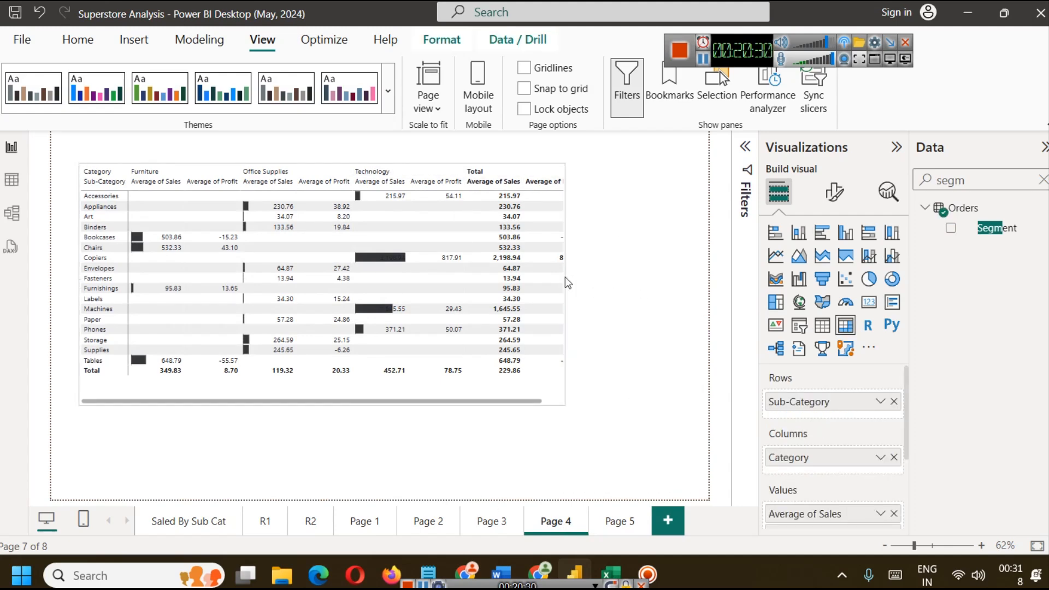
{"action": "left_click_drag", "start_coordinate": [430, 166], "coordinate": [402, 224]}
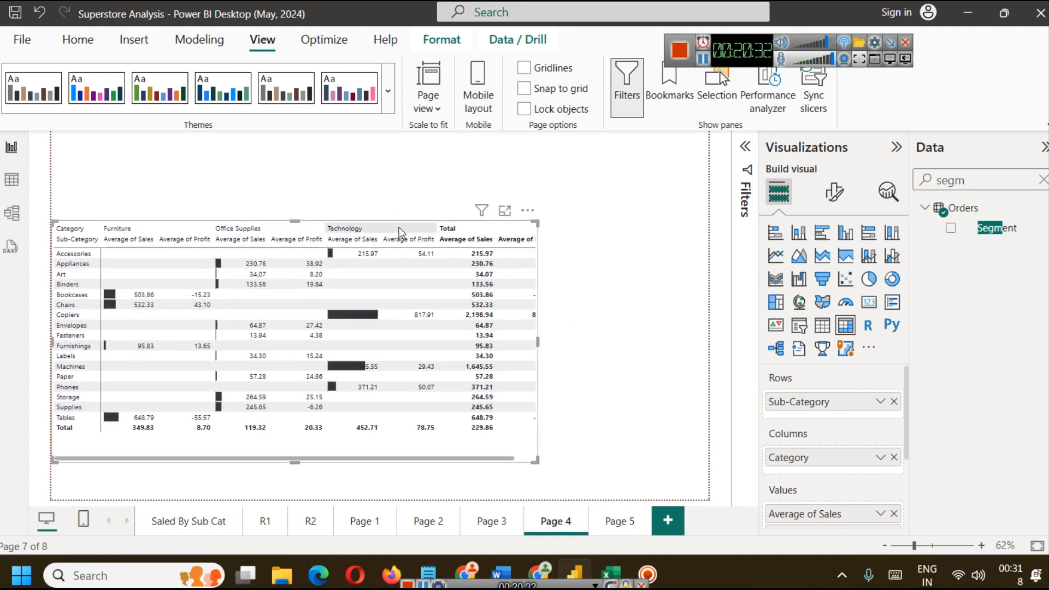
{"action": "left_click", "coordinate": [623, 514]}
{"action": "key", "text": "ctrl+v"}
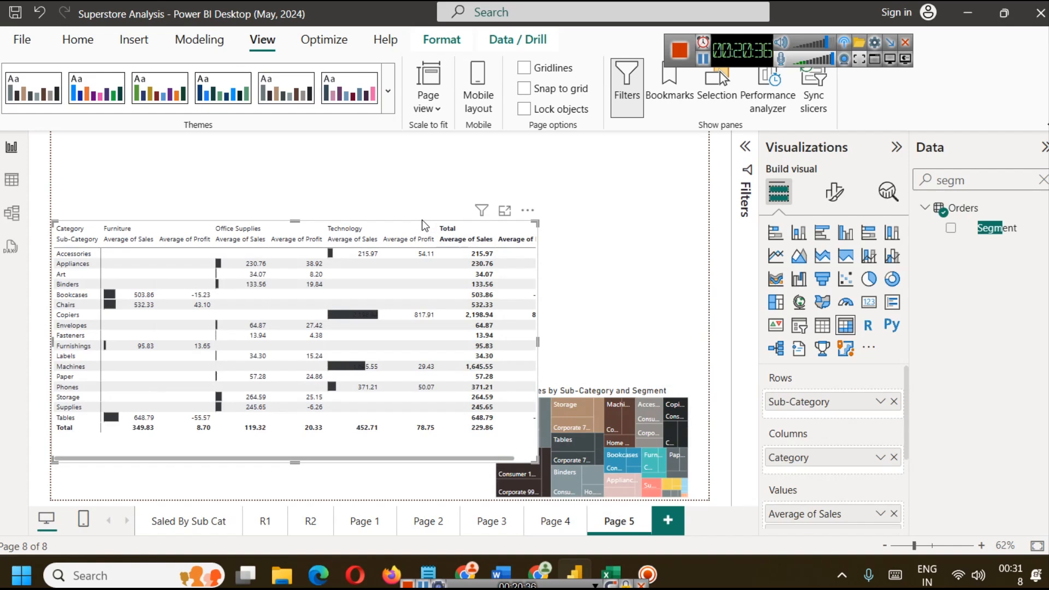
Step: Move the treemap to Page 5's upper right corner, and narrow the matrix and place it beside the treemap at the page's upper left
{"action": "left_click_drag", "start_coordinate": [624, 407], "coordinate": [650, 140]}
{"action": "left_click", "coordinate": [533, 304]}
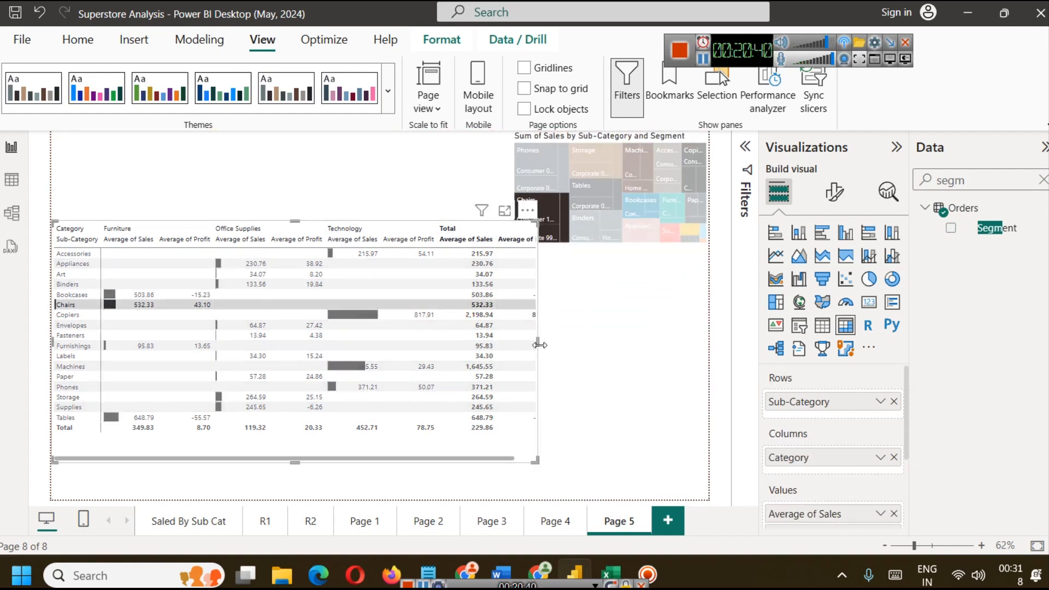
{"action": "left_click_drag", "start_coordinate": [537, 344], "coordinate": [503, 343]}
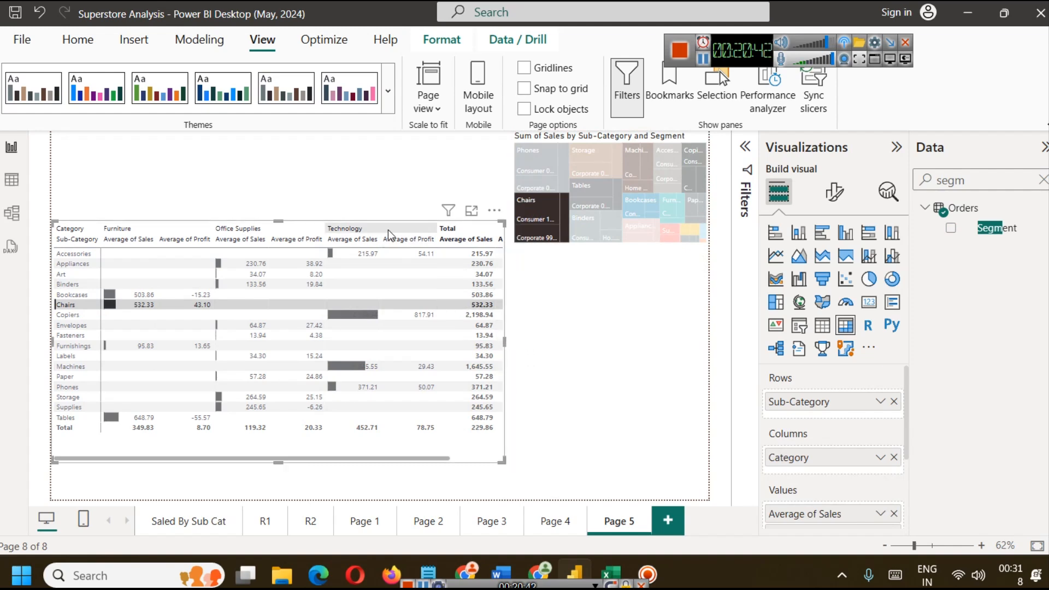
{"action": "left_click", "coordinate": [530, 255]}
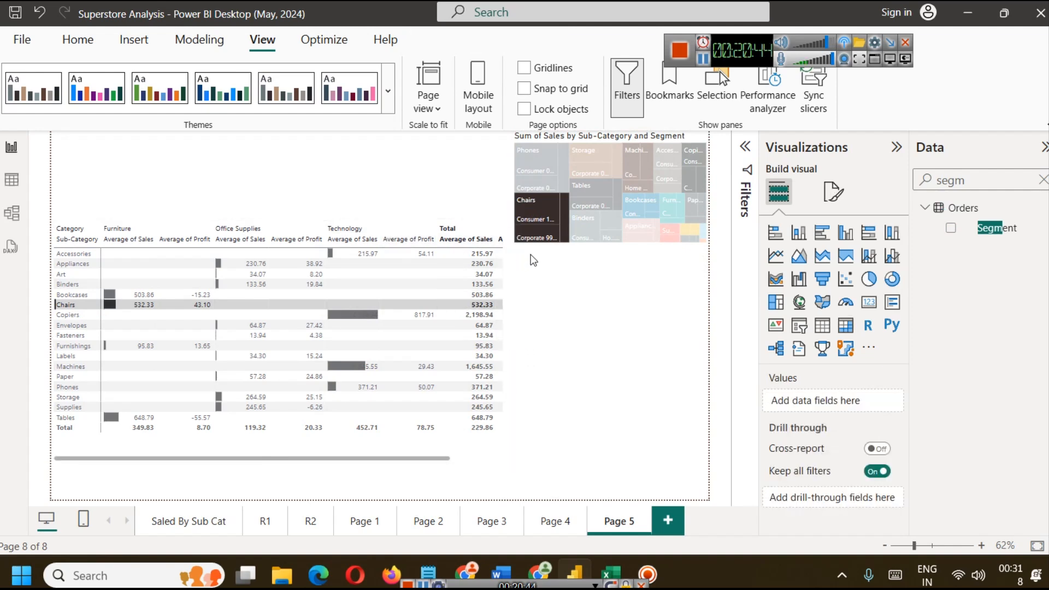
{"action": "left_click_drag", "start_coordinate": [496, 256], "coordinate": [503, 166]}
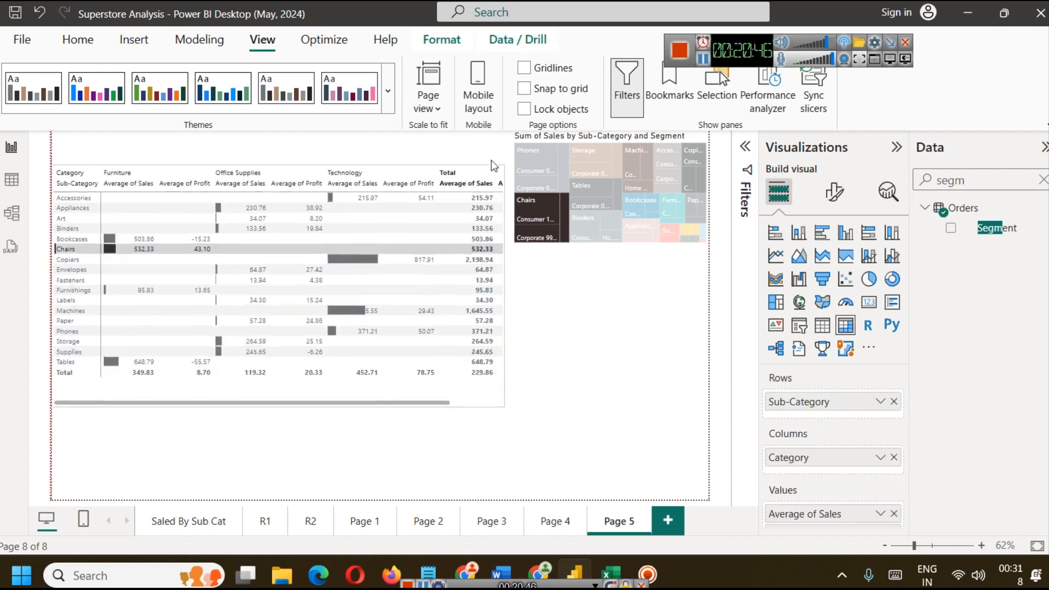
{"action": "left_click", "coordinate": [640, 300]}
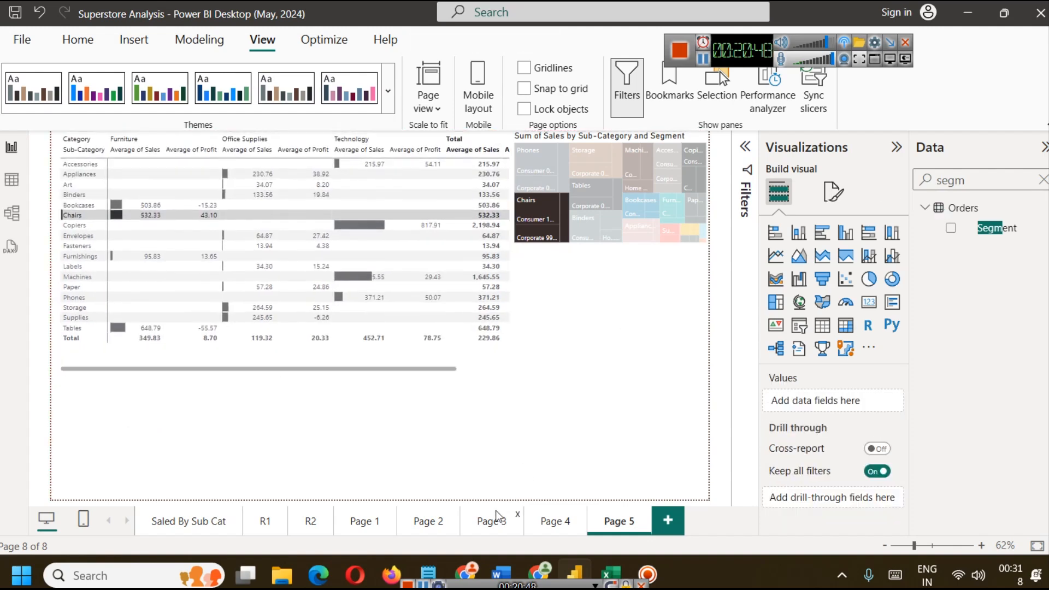
Step: Copy the Sales and Profit by Month stacked column chart from Page 2 to Page 5, and fit it at reduced height below the matrix
{"action": "left_click", "coordinate": [437, 520]}
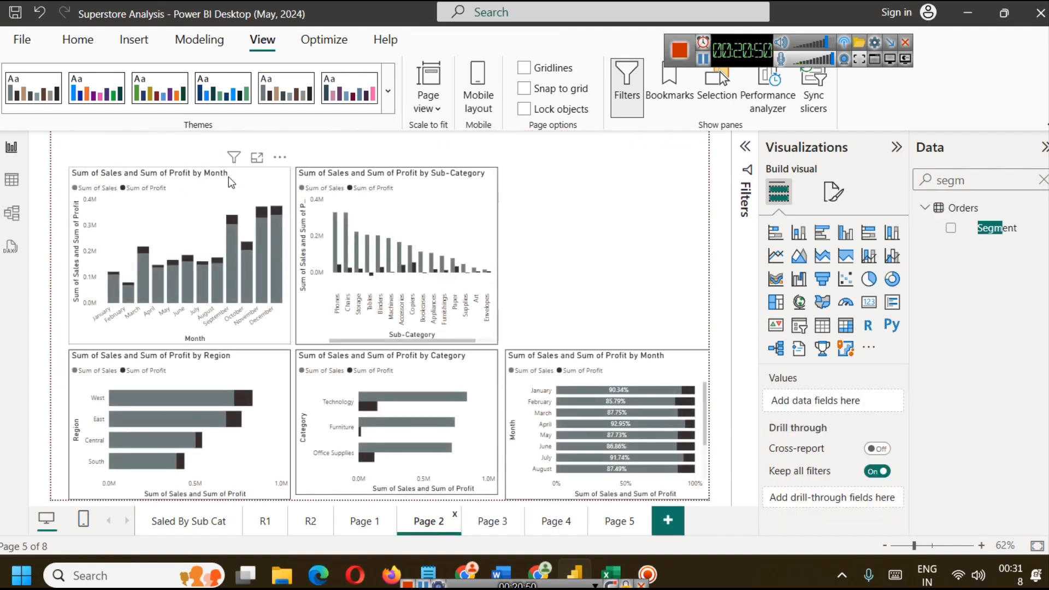
{"action": "left_click", "coordinate": [246, 176]}
{"action": "left_click", "coordinate": [609, 526]}
{"action": "key", "text": "ctrl+v"}
{"action": "left_click_drag", "start_coordinate": [206, 219], "coordinate": [205, 382]}
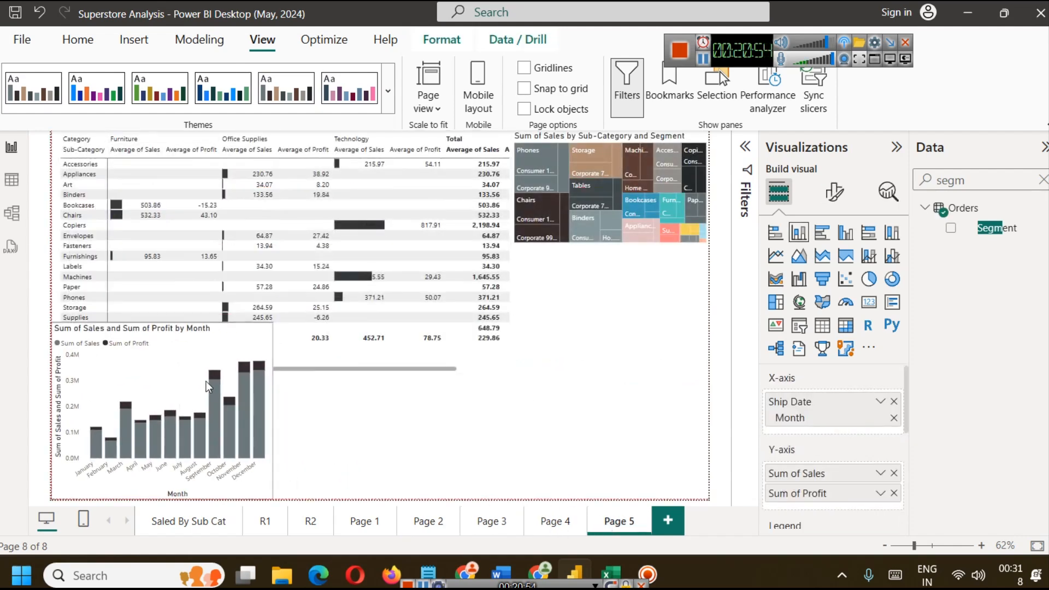
{"action": "left_click_drag", "start_coordinate": [159, 323], "coordinate": [170, 382]}
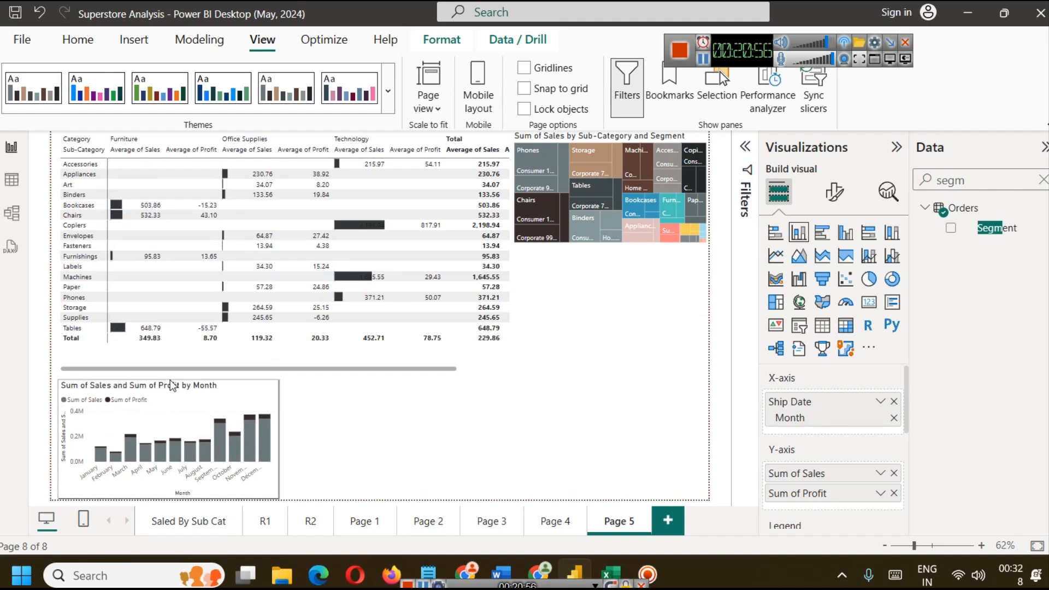
{"action": "left_click", "coordinate": [385, 442]}
Step: Copy the Sales and Profit by Category bar chart from Page 2 to Page 5, and fit it beside the month chart
{"action": "left_click", "coordinate": [440, 526]}
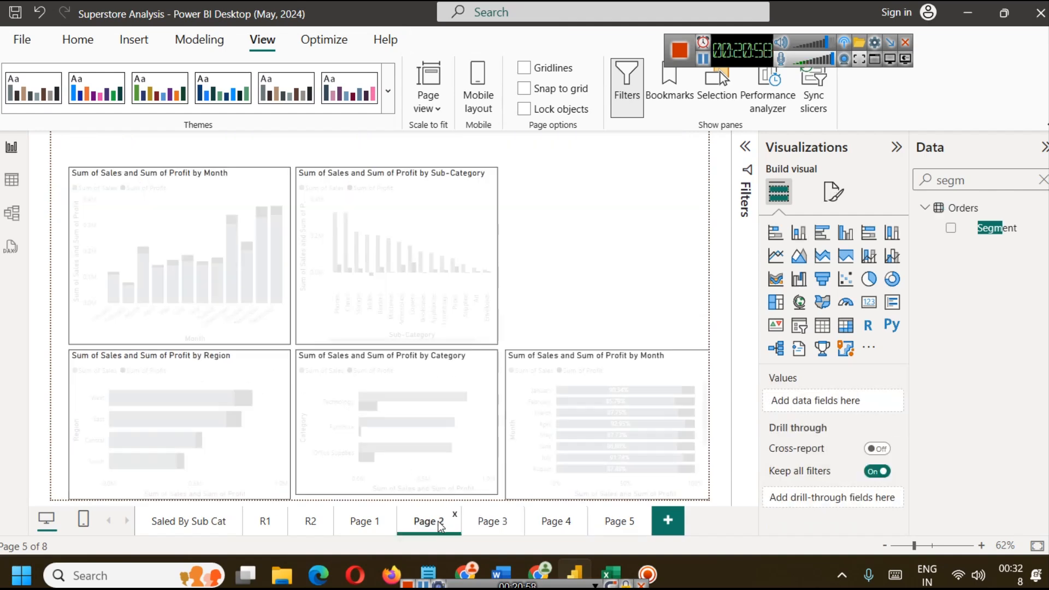
{"action": "left_click", "coordinate": [421, 371]}
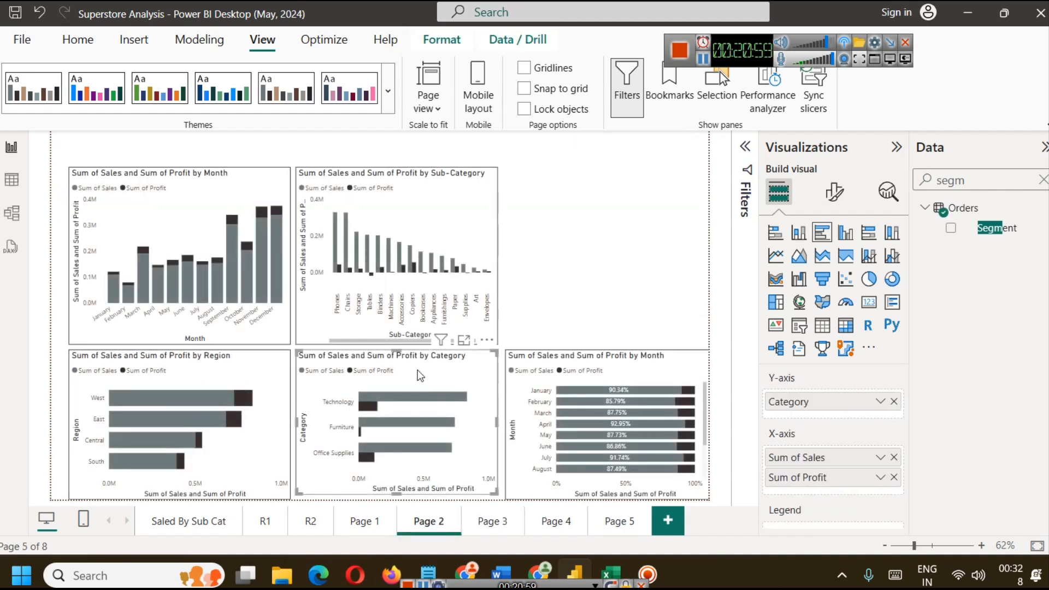
{"action": "left_click", "coordinate": [622, 526]}
{"action": "key", "text": "ctrl+v"}
{"action": "left_click_drag", "start_coordinate": [392, 347], "coordinate": [420, 387]}
Step: Copy the Sum of Sales by Segment pie chart from Page 3 to Page 5, and fit it below the treemap at the treemap's width
{"action": "left_click", "coordinate": [549, 521]}
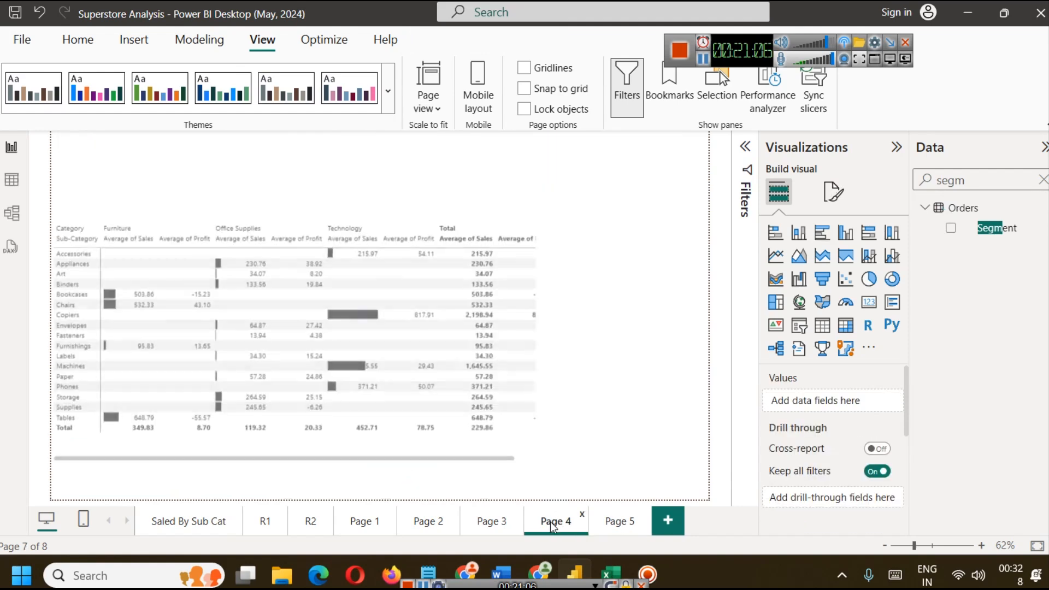
{"action": "left_click", "coordinate": [491, 521]}
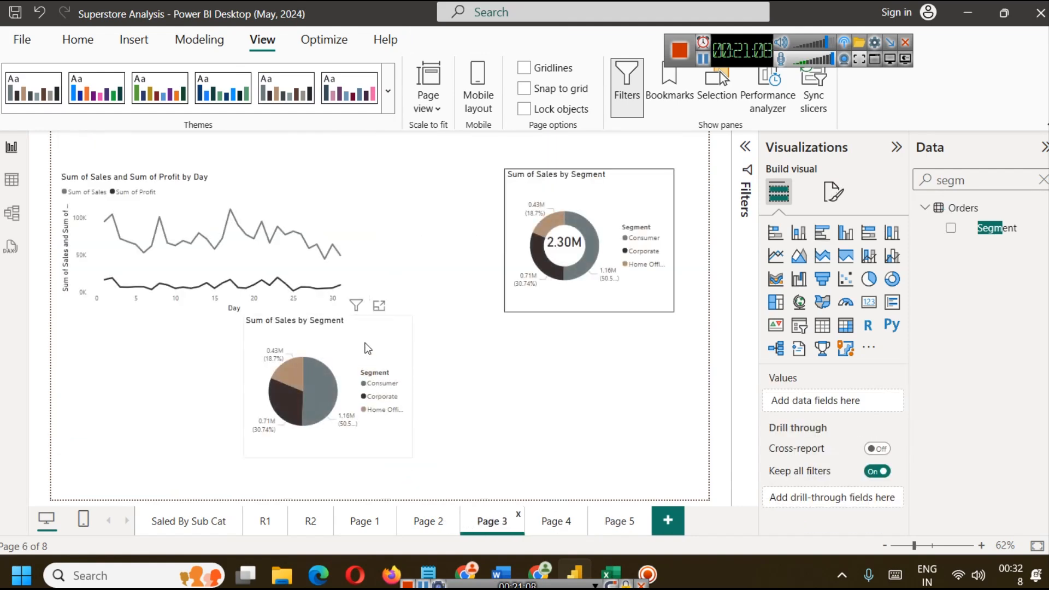
{"action": "left_click", "coordinate": [369, 350]}
{"action": "left_click", "coordinate": [630, 528]}
{"action": "key", "text": "ctrl+v"}
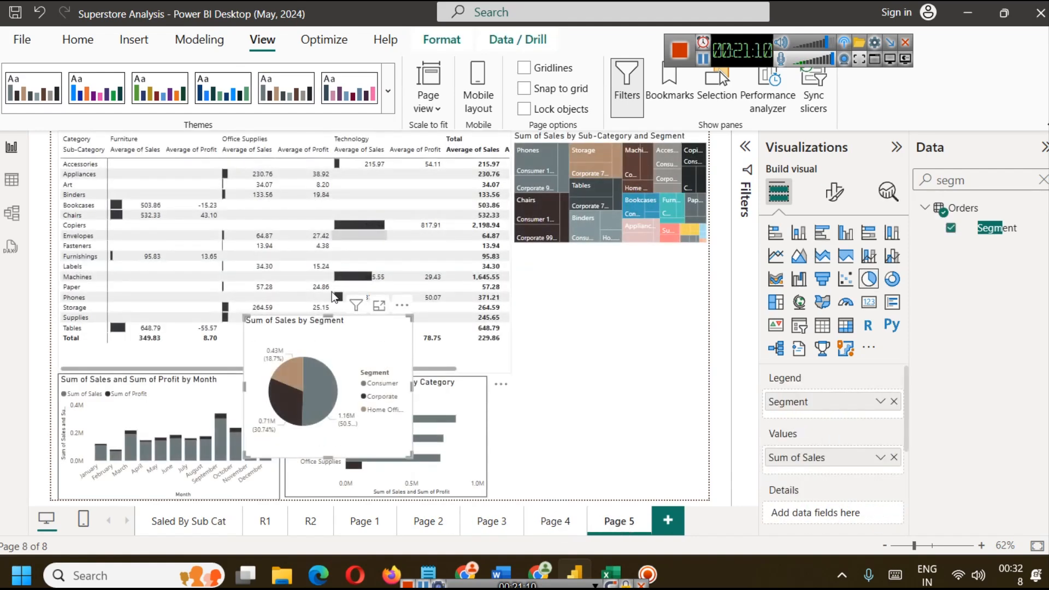
{"action": "left_click_drag", "start_coordinate": [393, 318], "coordinate": [663, 252]}
{"action": "left_click_drag", "start_coordinate": [682, 316], "coordinate": [706, 313]}
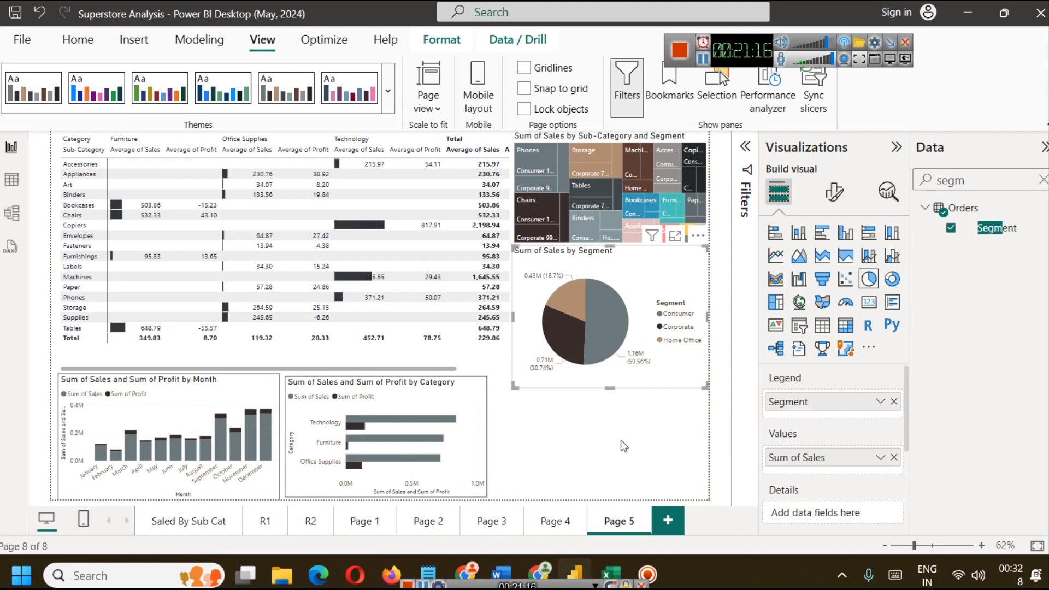
{"action": "left_click_drag", "start_coordinate": [609, 390], "coordinate": [609, 378]}
{"action": "left_click", "coordinate": [611, 457]}
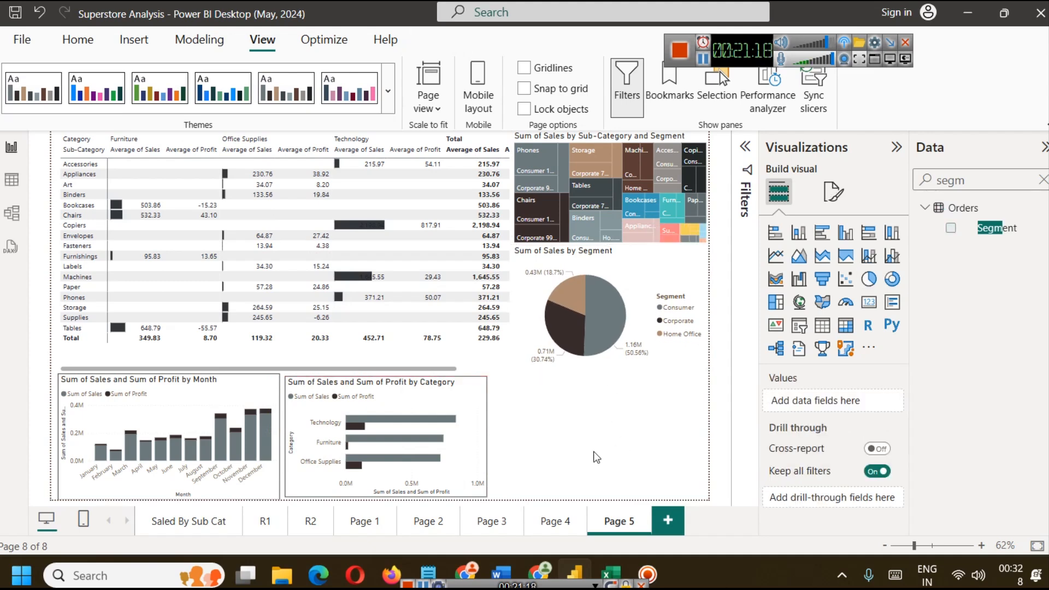
Step: Widen the Sales and Profit by Category bar chart on Page 5 until its right edge reaches the pie chart's left edge
{"action": "left_click", "coordinate": [485, 442]}
{"action": "left_click_drag", "start_coordinate": [485, 440], "coordinate": [515, 436]}
{"action": "left_click", "coordinate": [516, 437]}
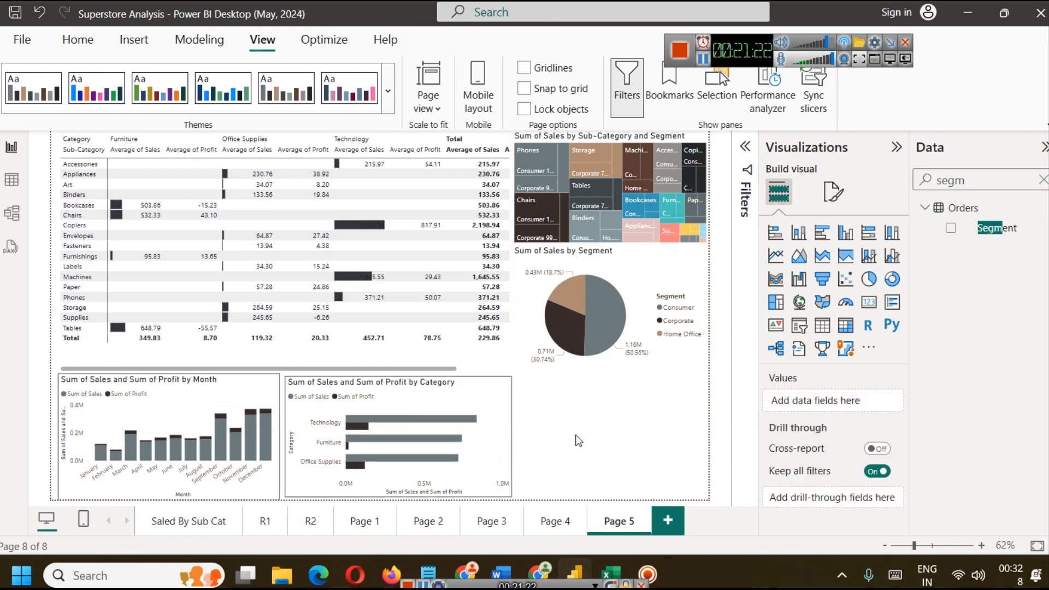
Step: Copy the Sum of Sales by Segment donut chart from Page 3 to Page 5, and widen it to fill the space beside the category chart
{"action": "left_click", "coordinate": [444, 521]}
{"action": "left_click", "coordinate": [480, 524]}
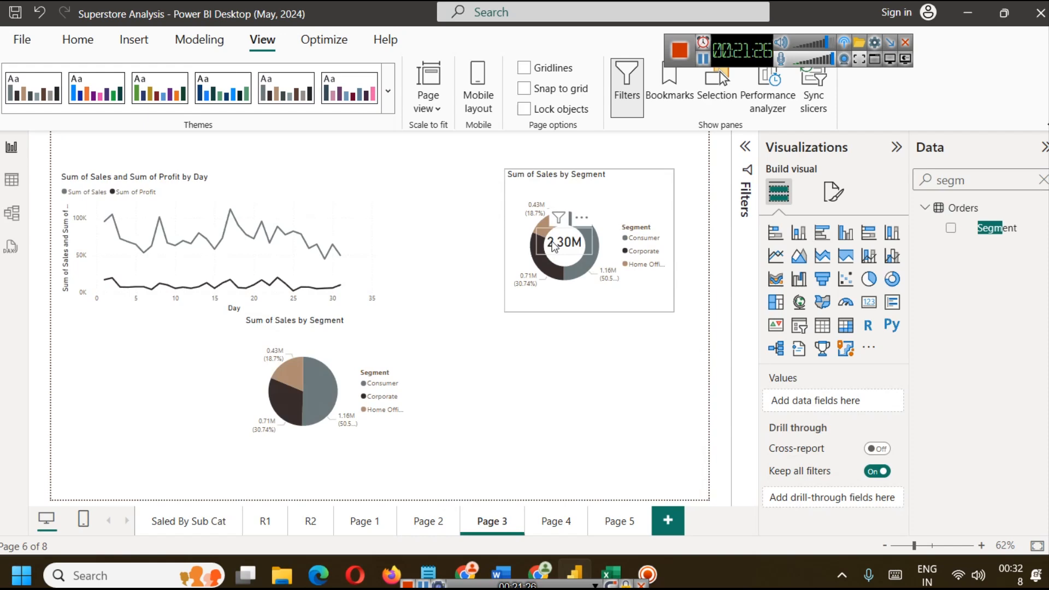
{"action": "left_click_drag", "start_coordinate": [553, 247], "coordinate": [557, 251]}
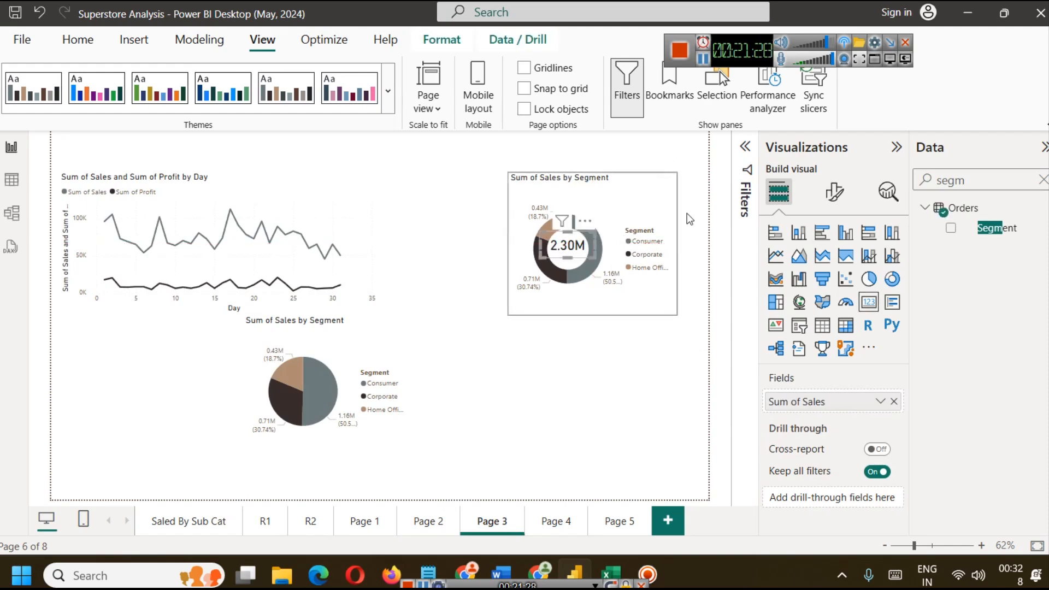
{"action": "left_click", "coordinate": [664, 191]}
{"action": "left_click", "coordinate": [608, 524]}
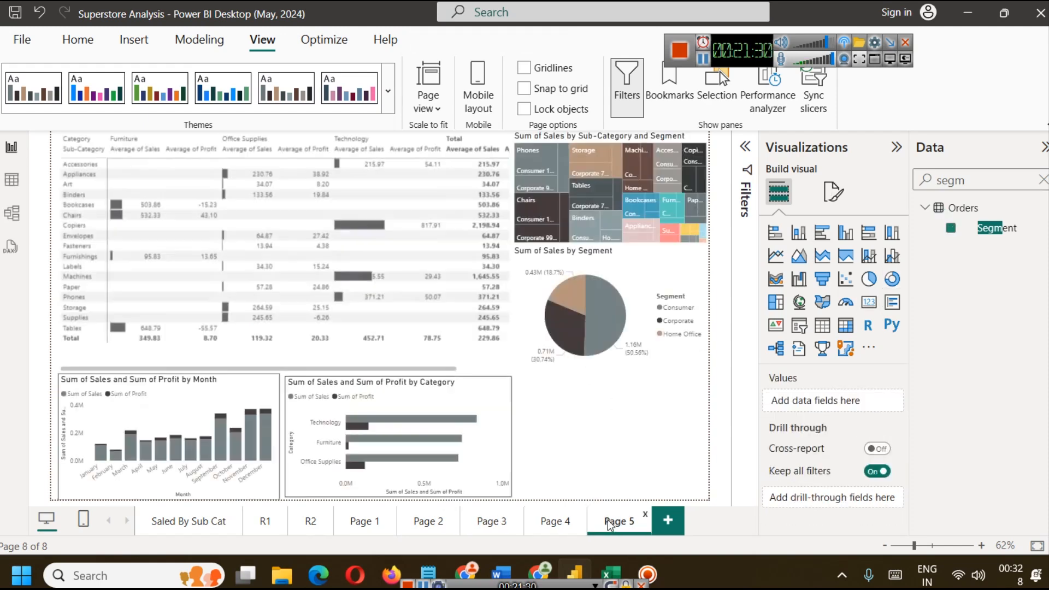
{"action": "key", "text": "ctrl+v"}
{"action": "left_click_drag", "start_coordinate": [171, 164], "coordinate": [621, 376]}
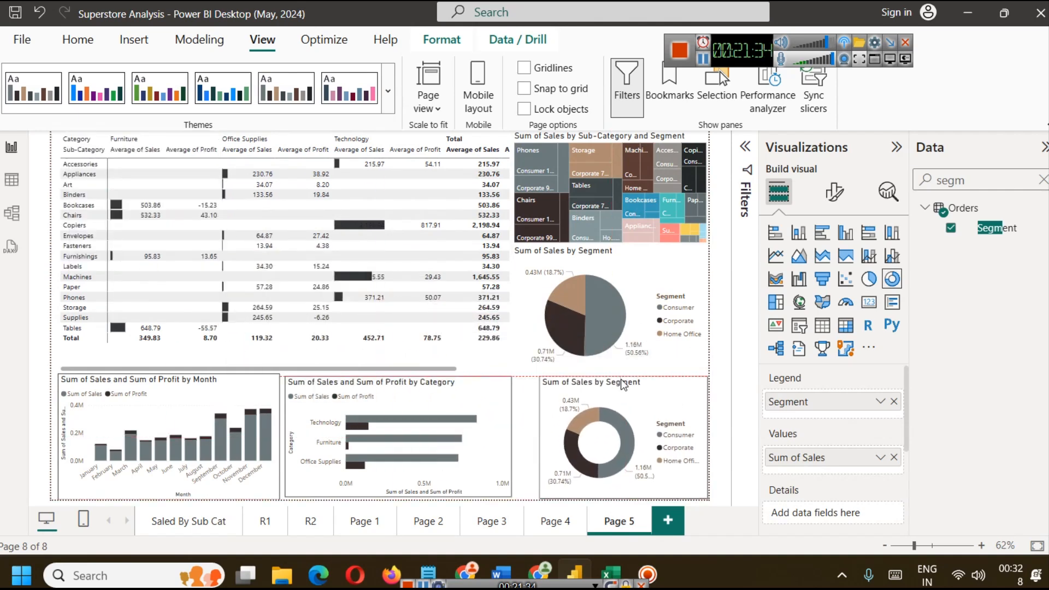
{"action": "left_click_drag", "start_coordinate": [539, 435], "coordinate": [519, 435]}
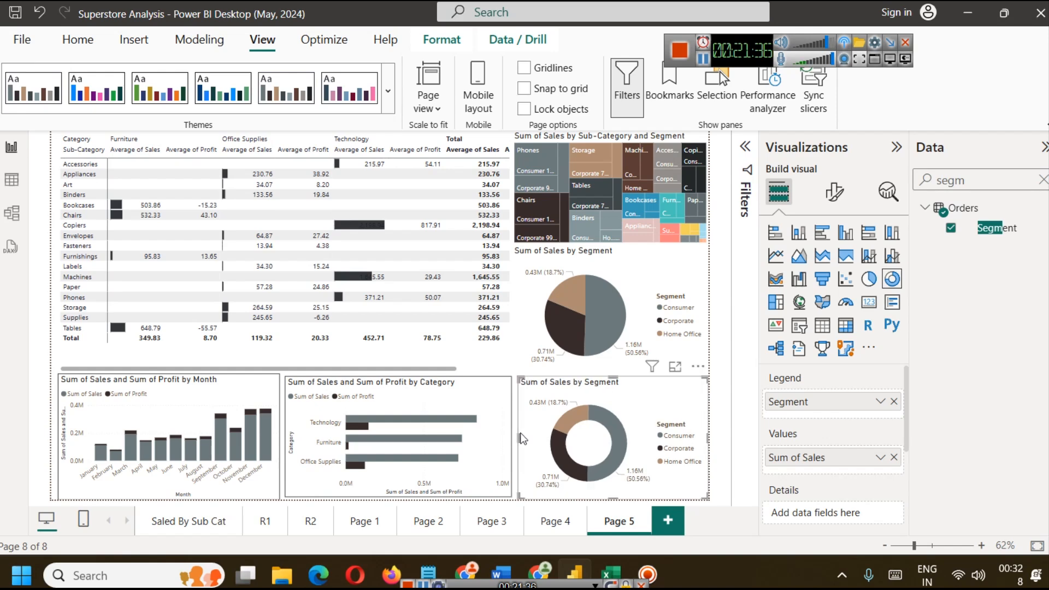
{"action": "left_click", "coordinate": [458, 338]}
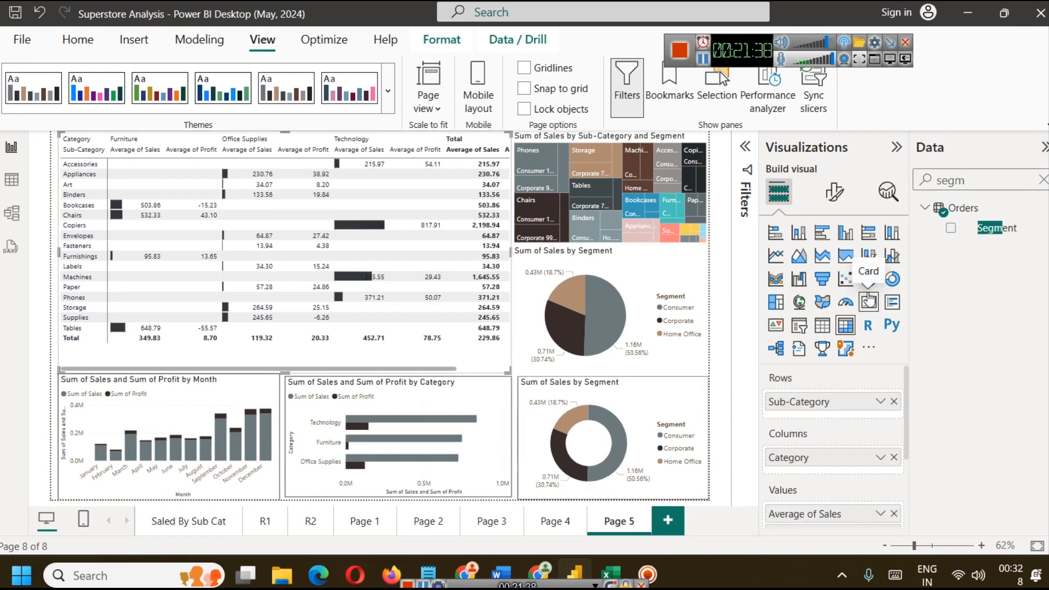